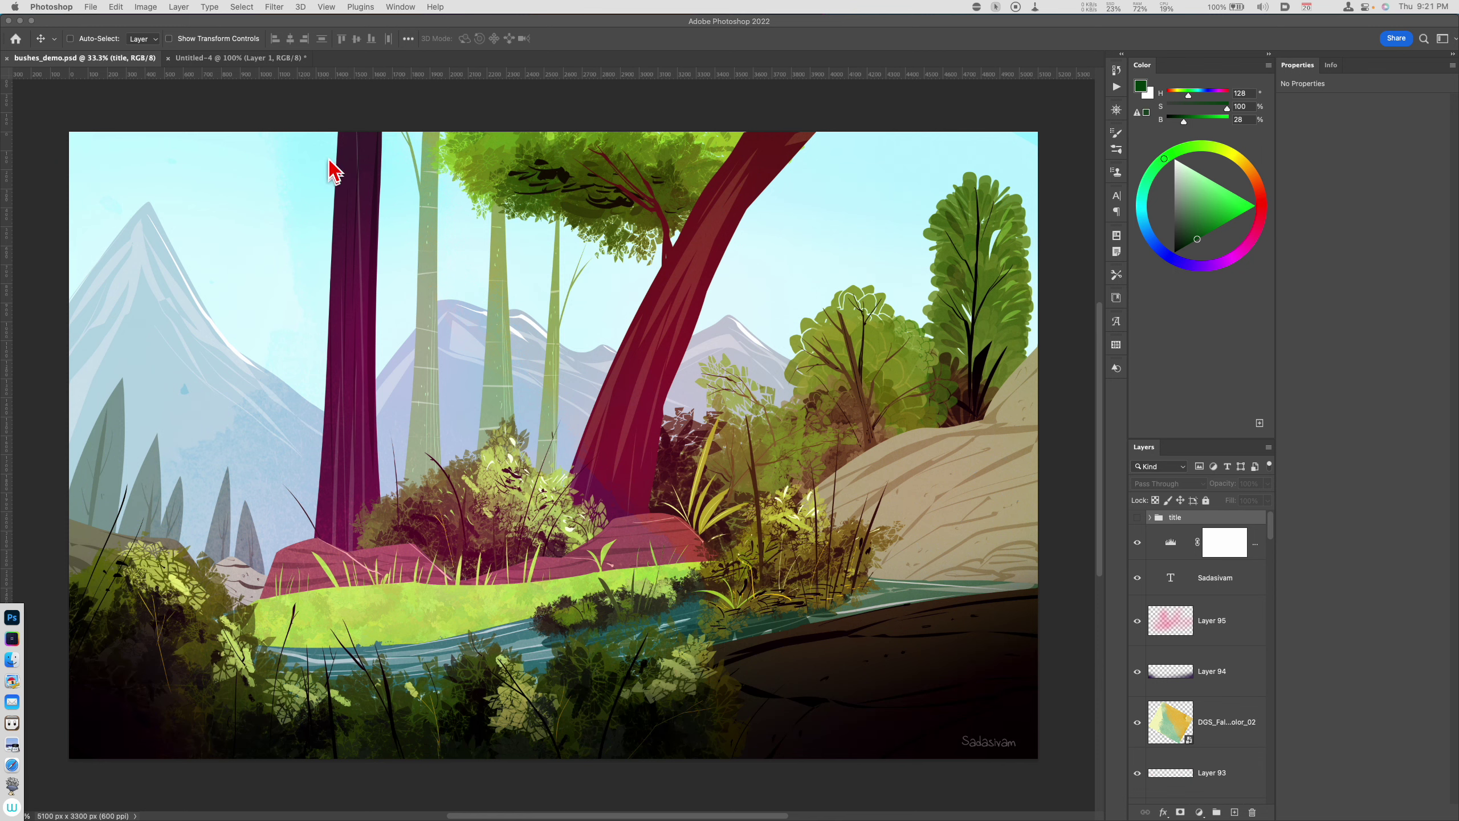
# Step: Bring up the empty Untitled-4 canvas and select the Custom Shape tool
pyautogui.click(260, 65)
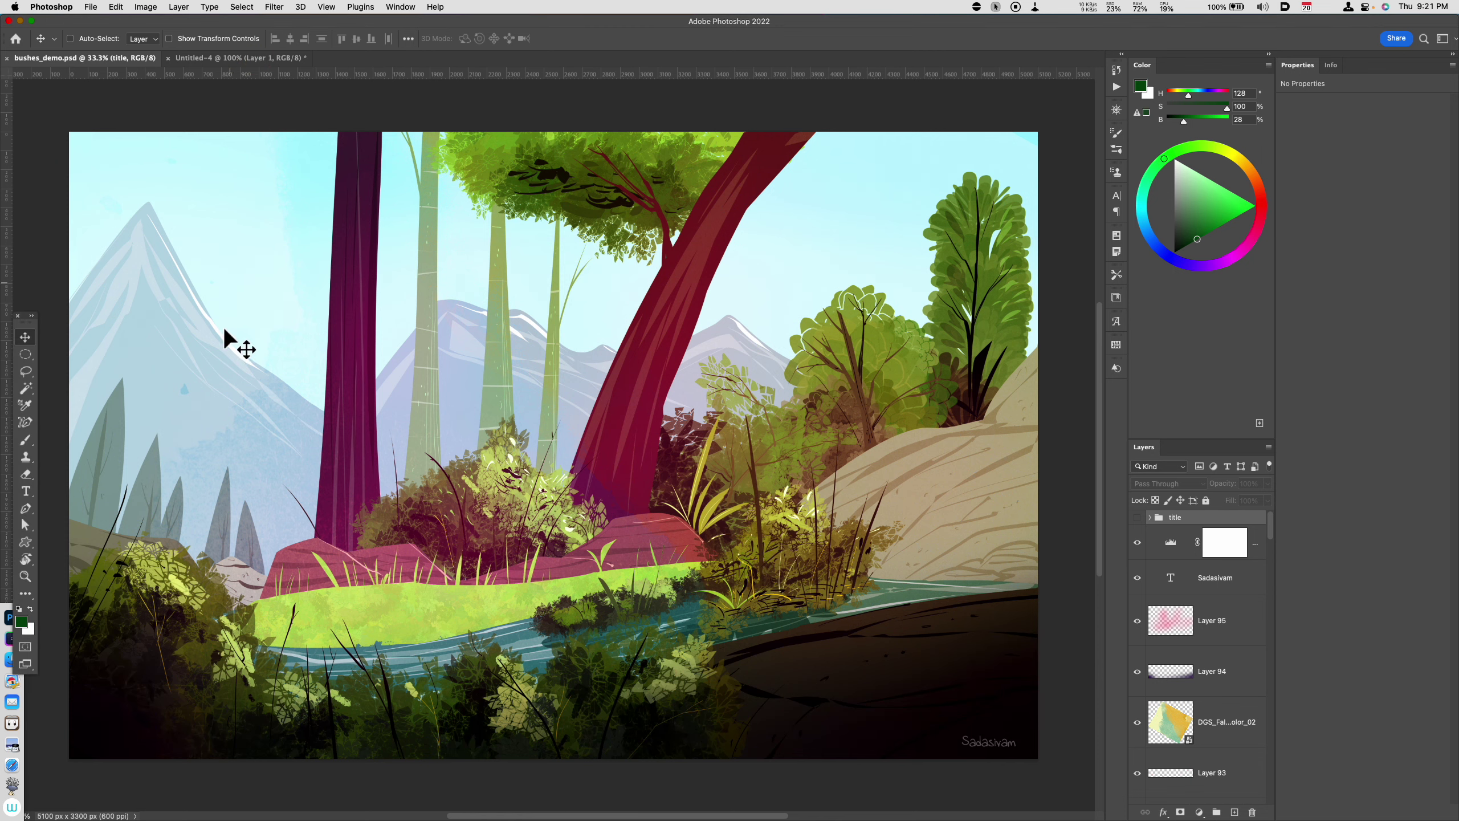
pyautogui.click(258, 61)
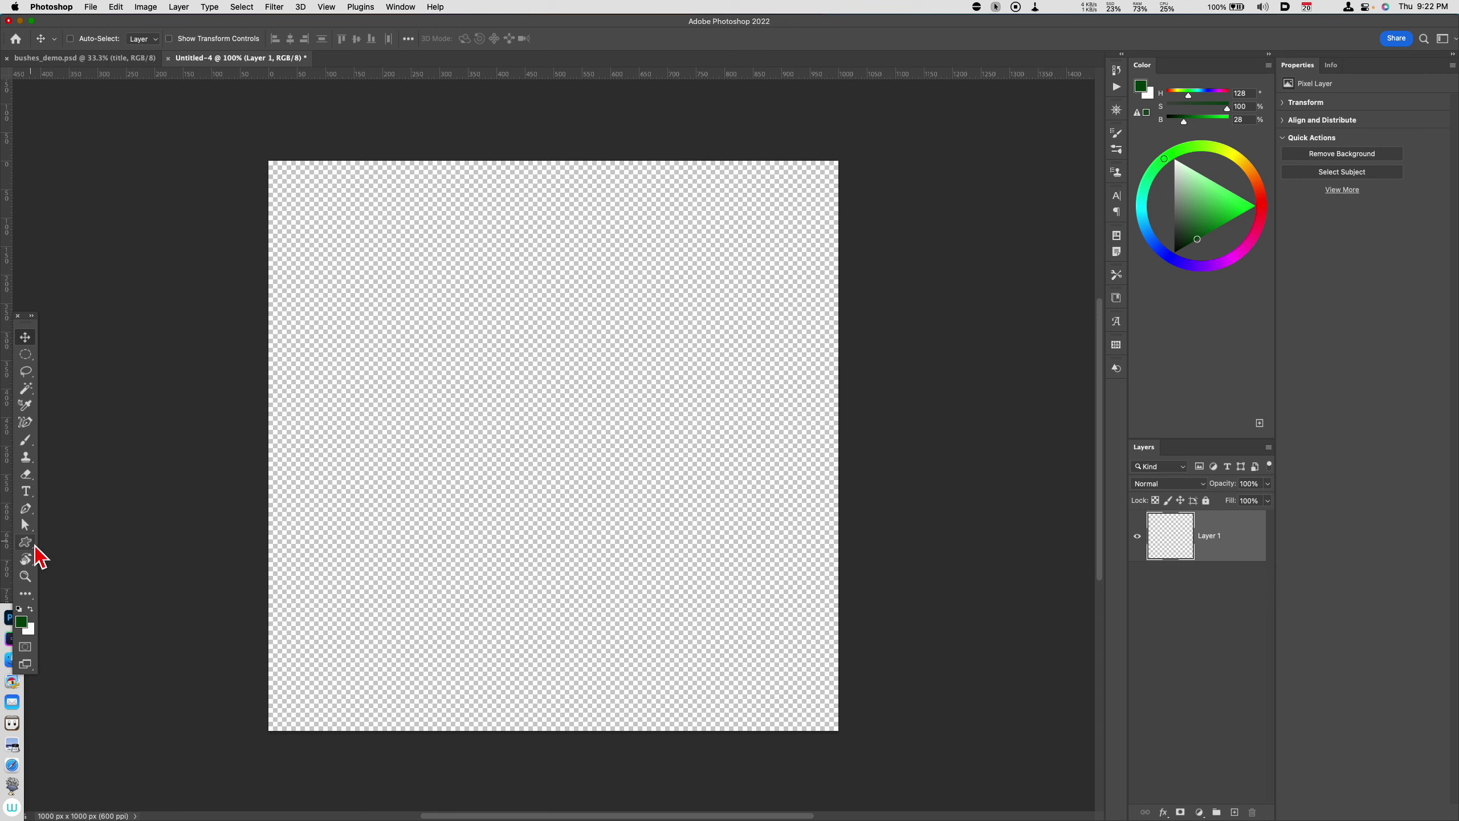
pyautogui.moveTo(25, 542); pyautogui.dragTo(94, 594)
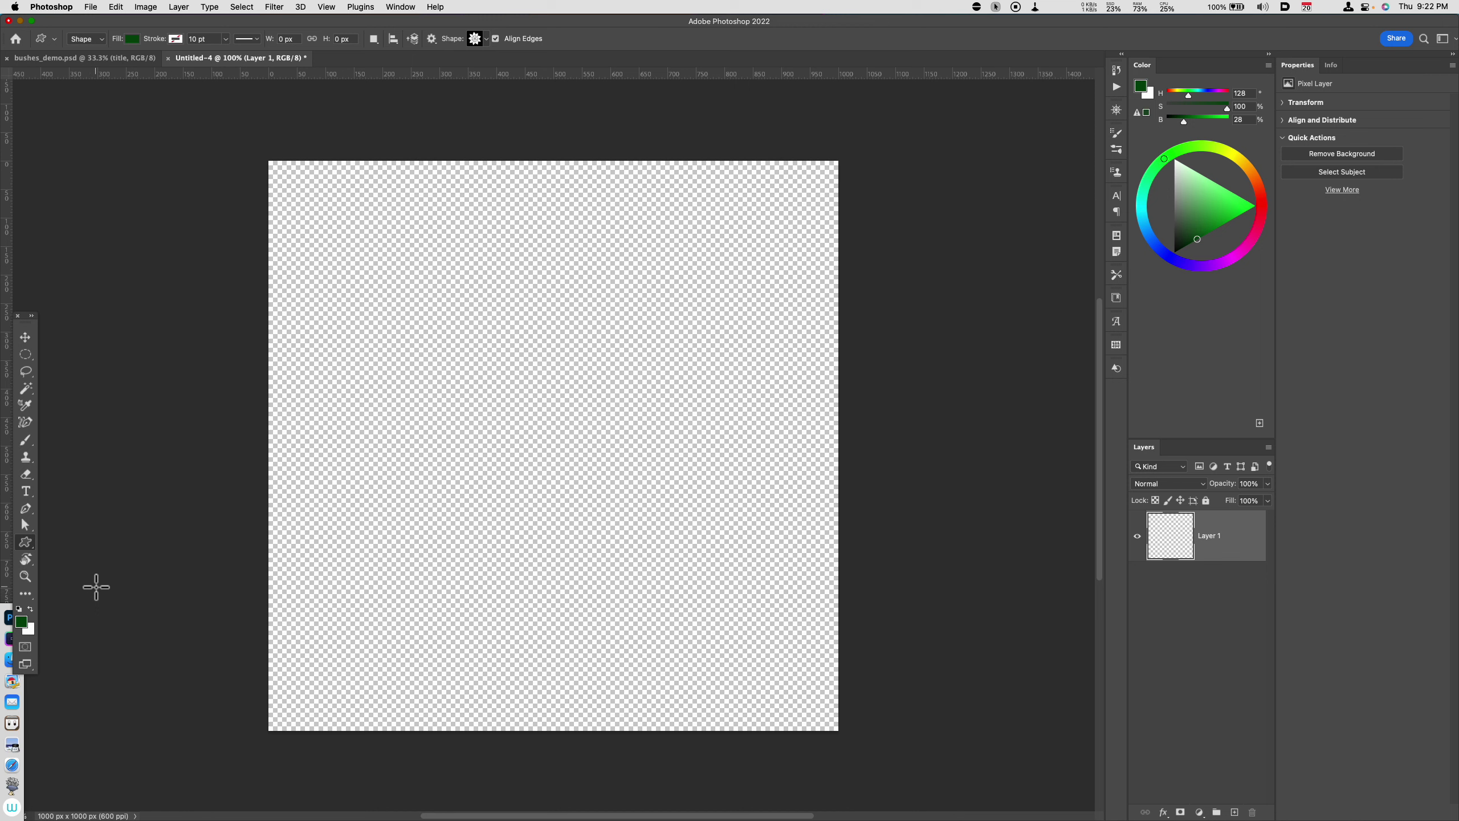
# Step: Draw a dark green Flowers-set shape about 500 × 515 px and move it up-left
pyautogui.click(487, 39)
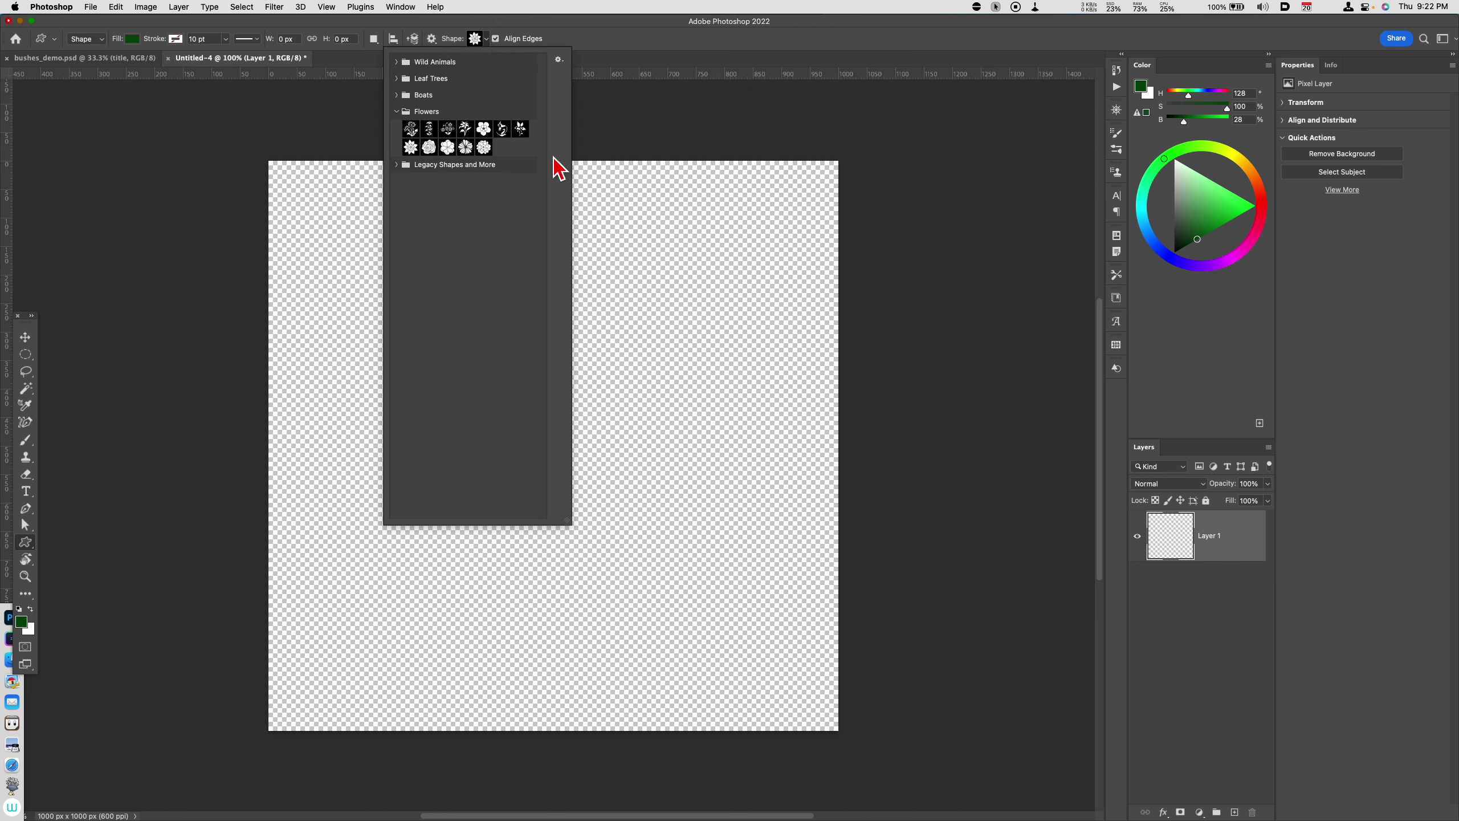
pyautogui.click(410, 148)
pyautogui.moveTo(319, 313); pyautogui.dragTo(632, 609)
pyautogui.press('v')
pyautogui.moveTo(590, 504); pyautogui.dragTo(549, 471)
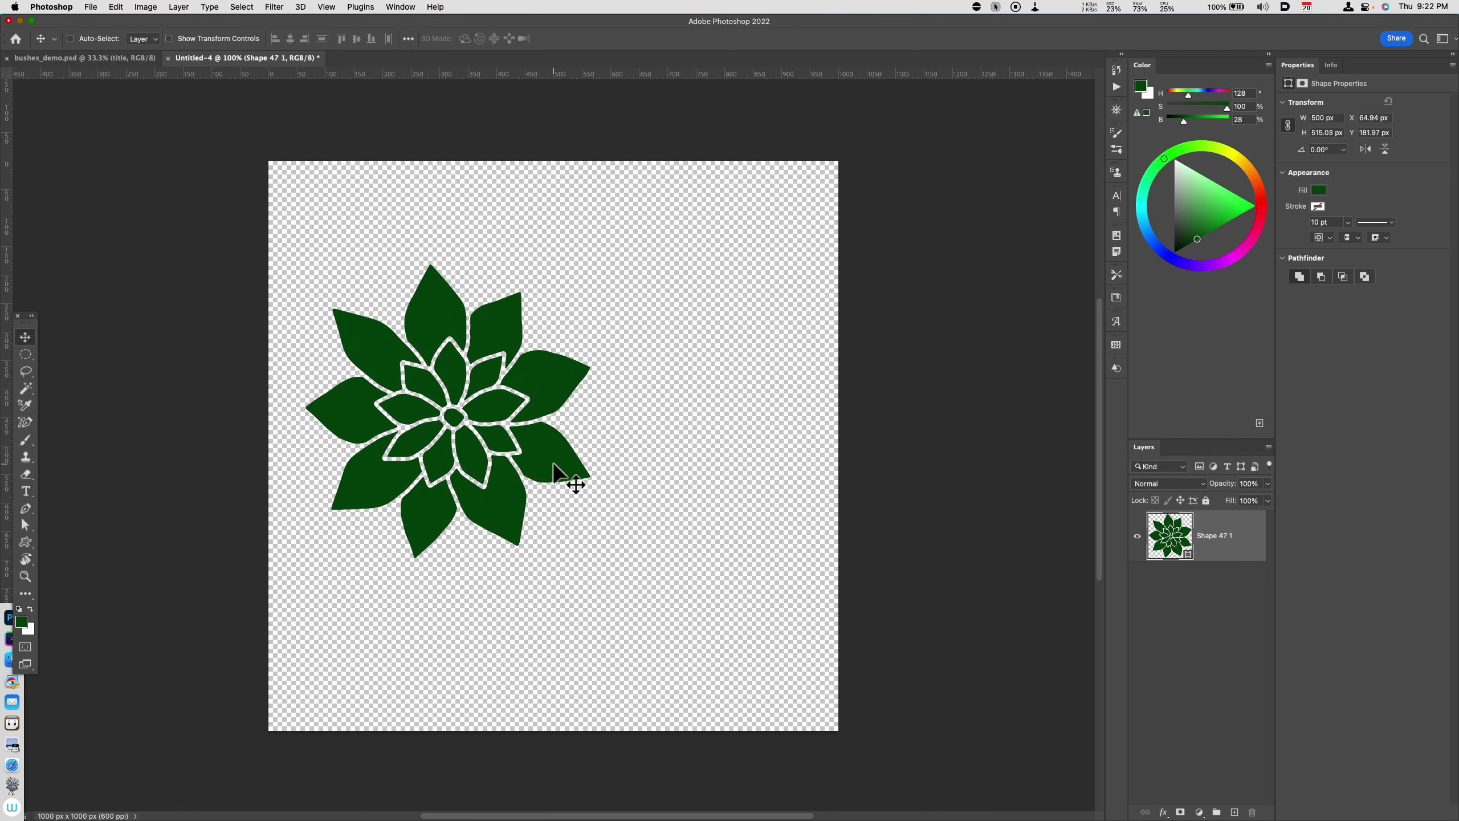
# Step: Duplicate the flower to the right, shrink it to about 59%, taper it in perspective, rotate it ~20°
pyautogui.press('alt')
pyautogui.moveTo(555, 460); pyautogui.dragTo(775, 453)
pyautogui.press('super')
pyautogui.press('super+t')
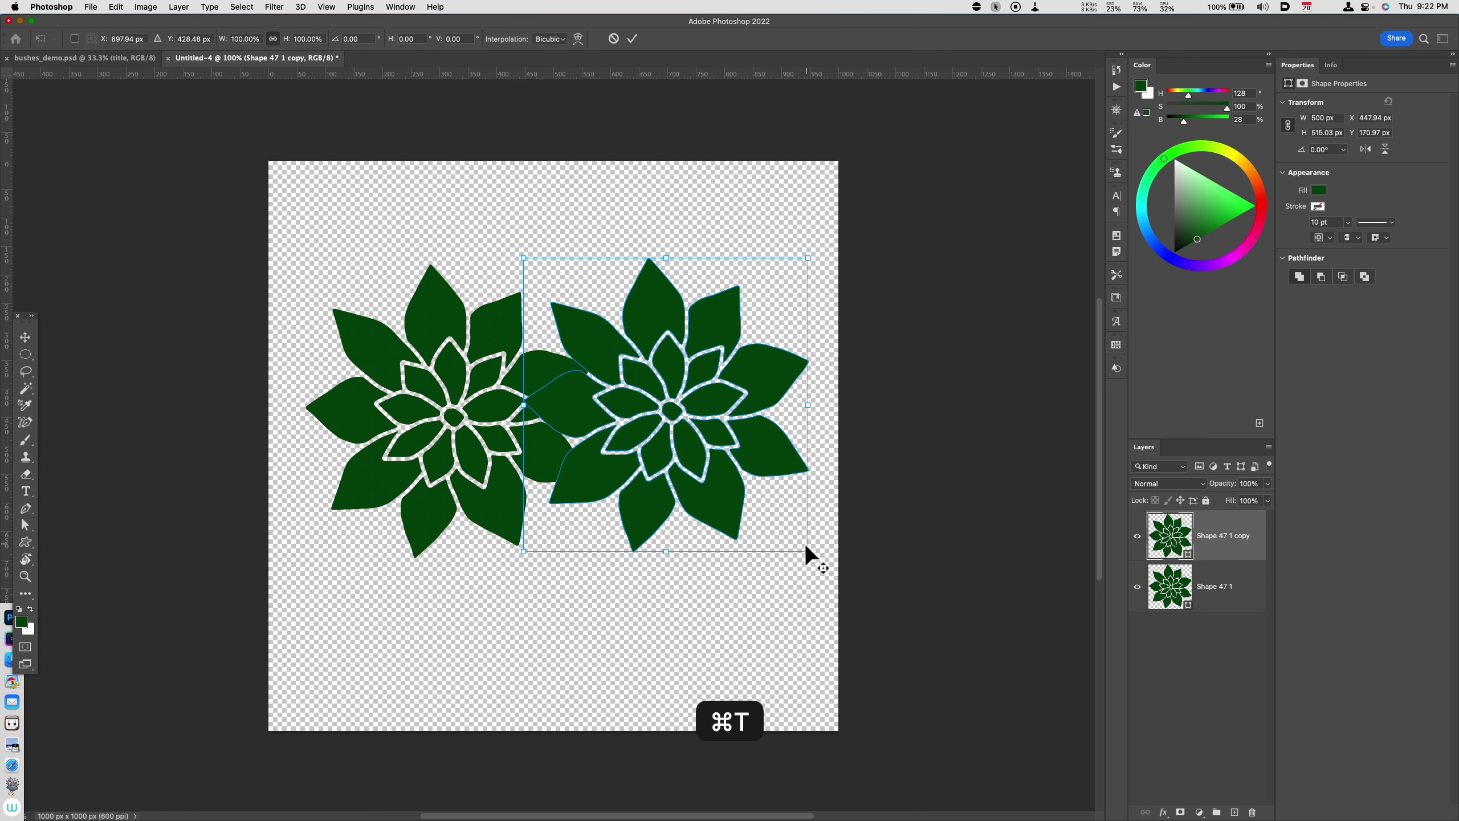
pyautogui.moveTo(807, 551); pyautogui.dragTo(749, 490)
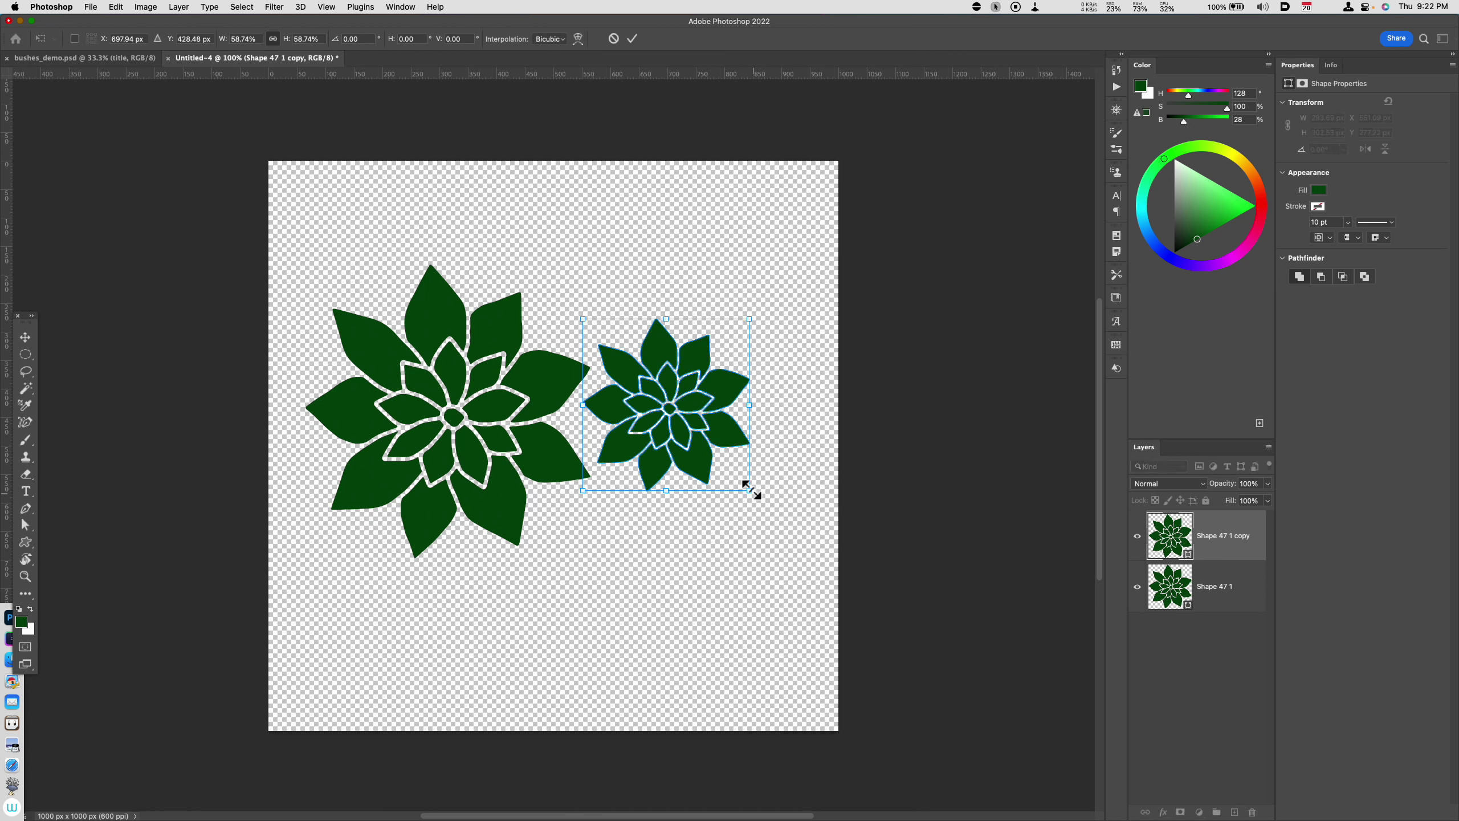
pyautogui.rightClick(673, 410)
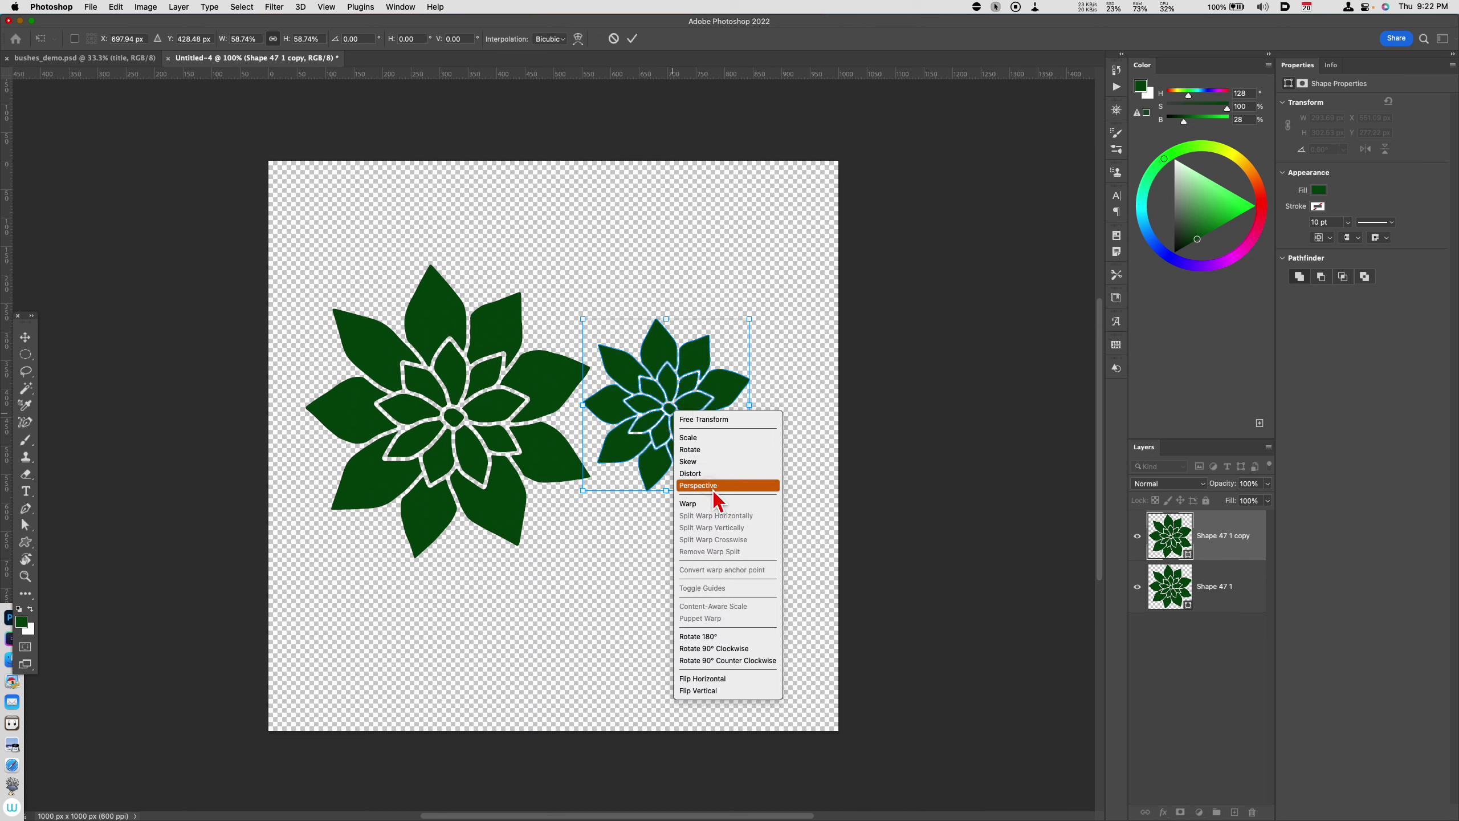
pyautogui.click(770, 485)
pyautogui.moveTo(748, 490); pyautogui.dragTo(704, 408)
pyautogui.press('Return')
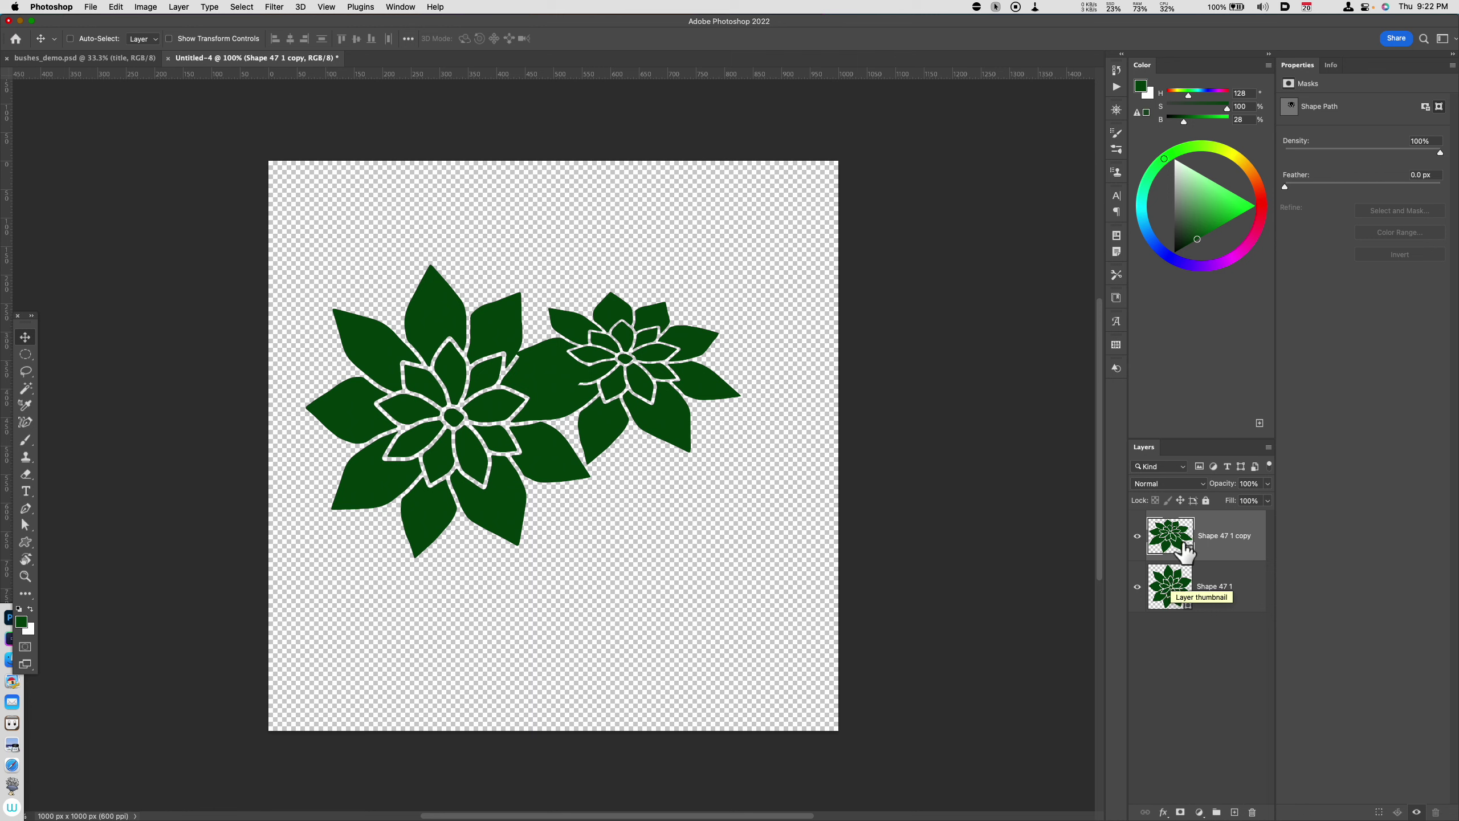
pyautogui.press('super+t')
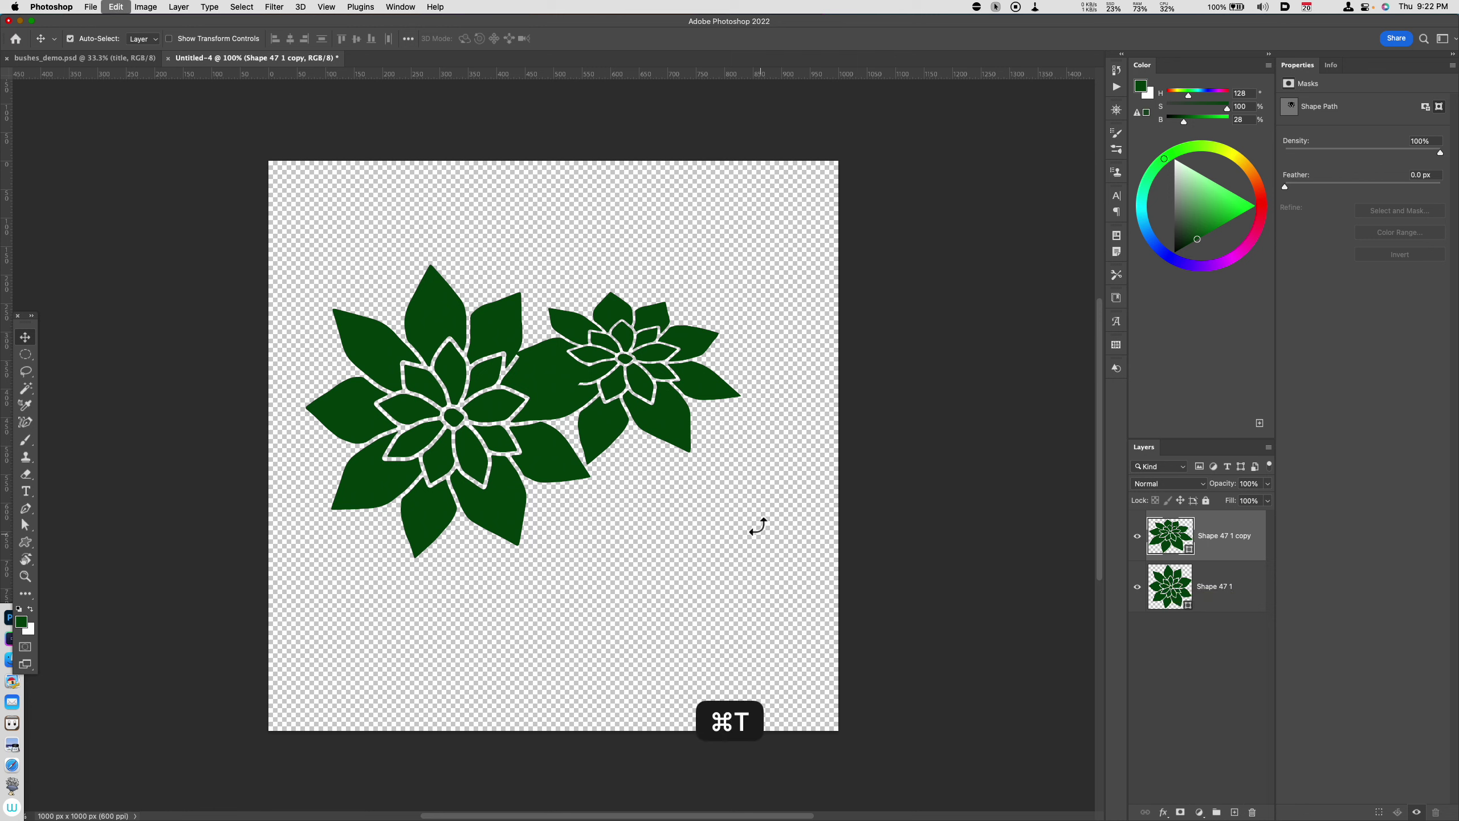
pyautogui.moveTo(747, 456); pyautogui.dragTo(704, 513)
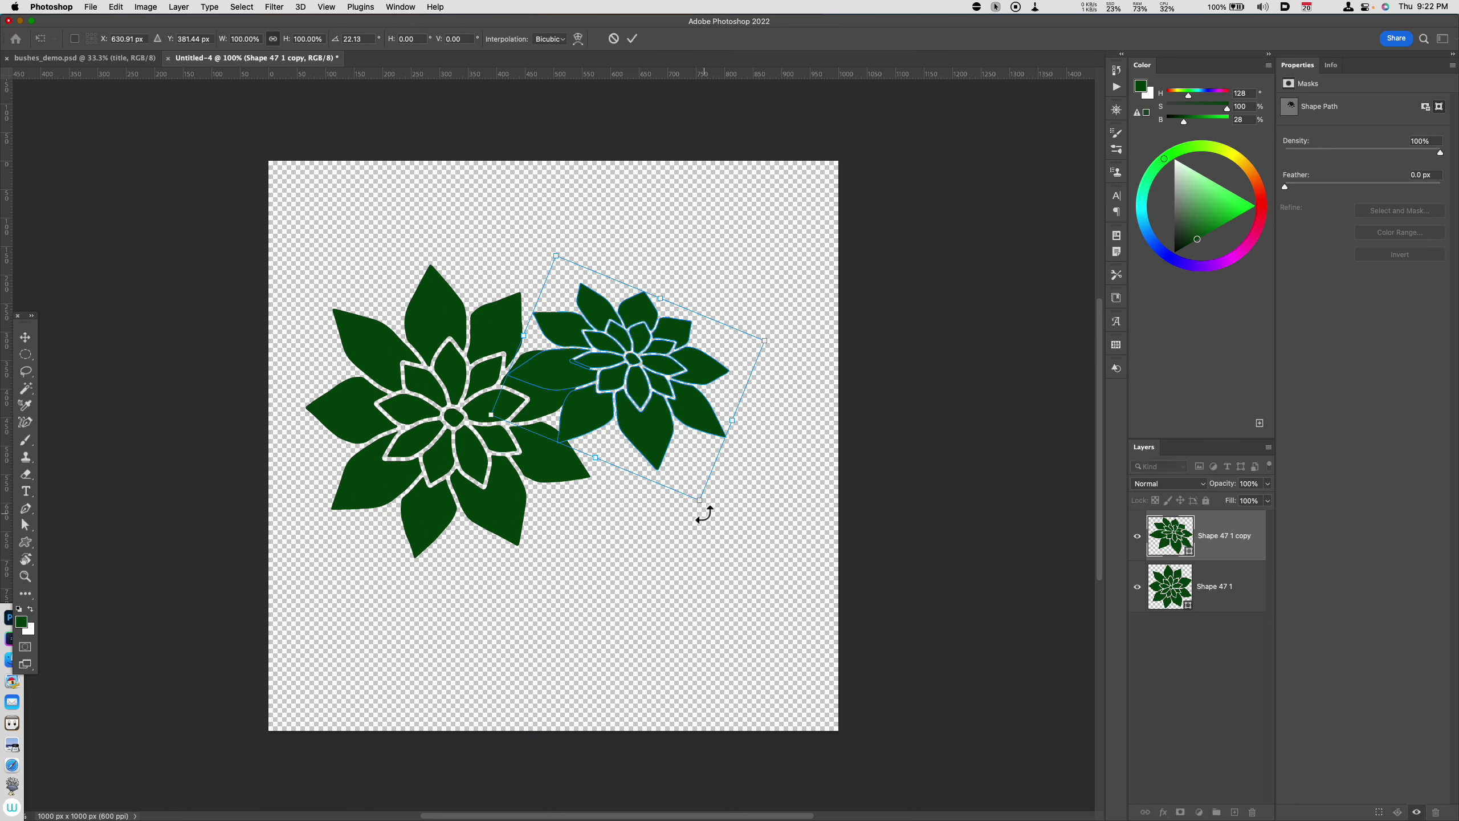
pyautogui.press('Return')
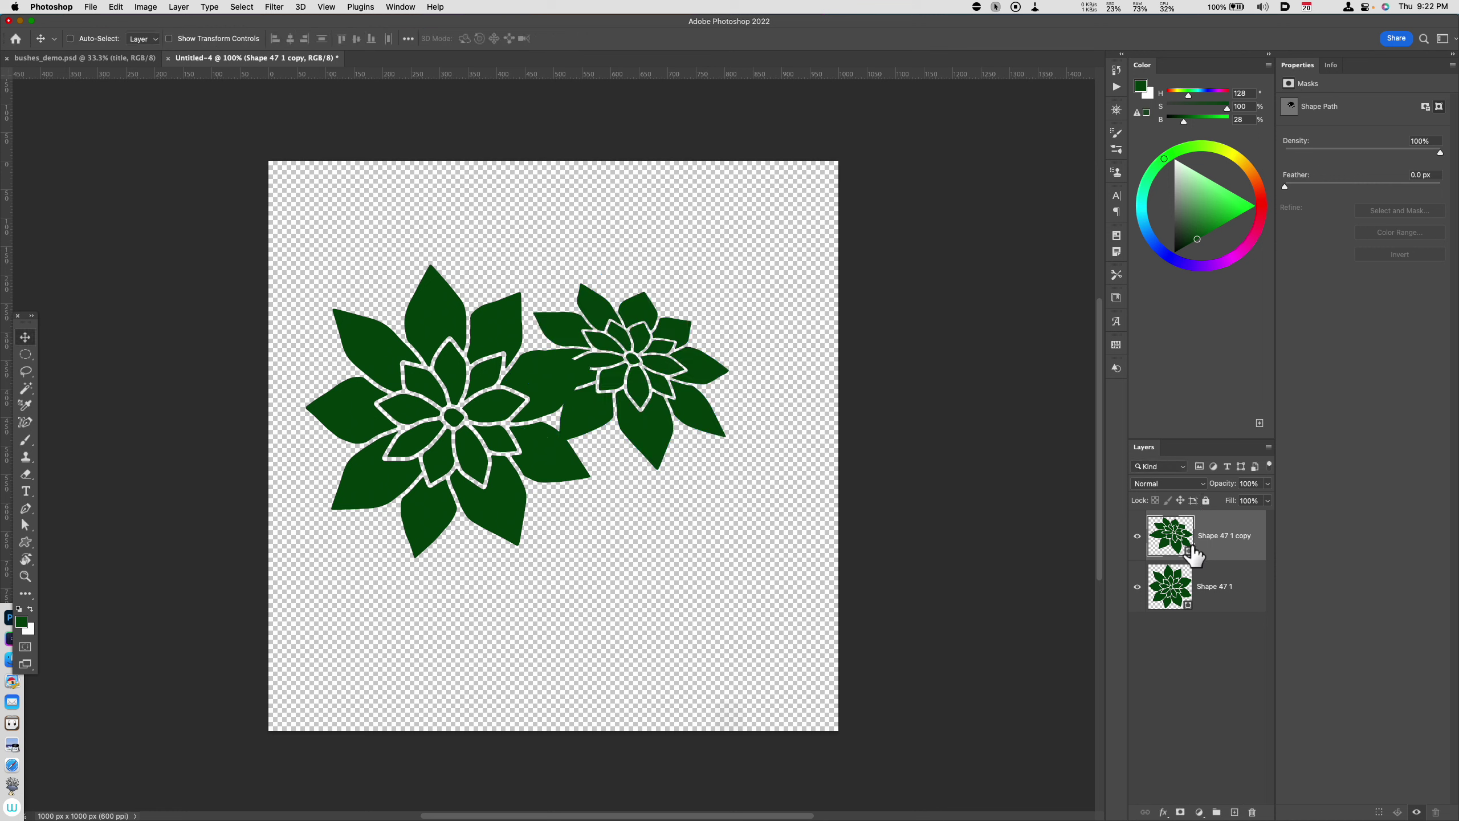
# Step: Duplicate the original flower down-right, taper it, squash it to half height and scale to 76%
pyautogui.click(1203, 598)
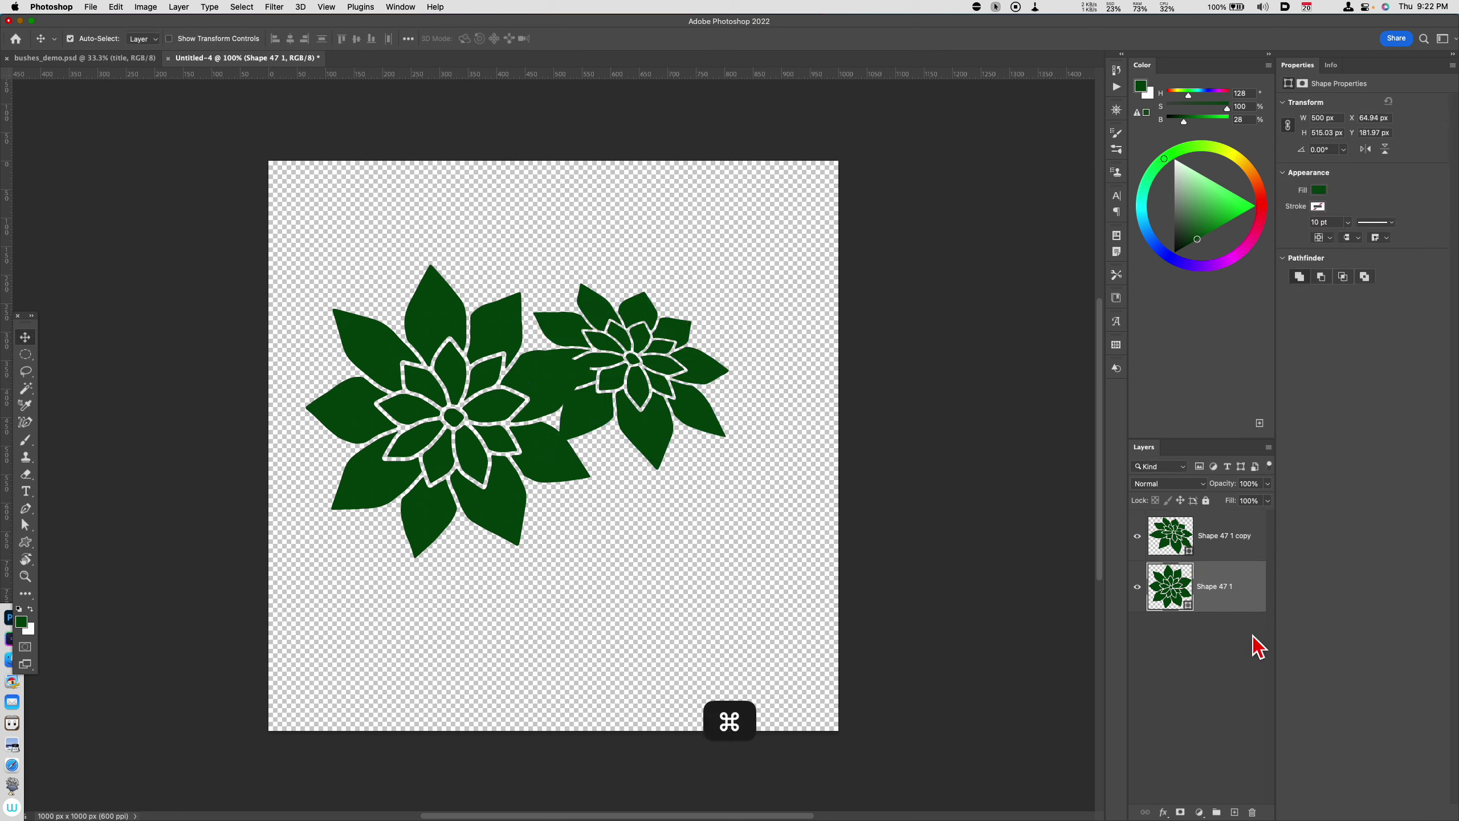
pyautogui.press('super+j')
pyautogui.moveTo(527, 486); pyautogui.dragTo(676, 584)
pyautogui.press('super+t')
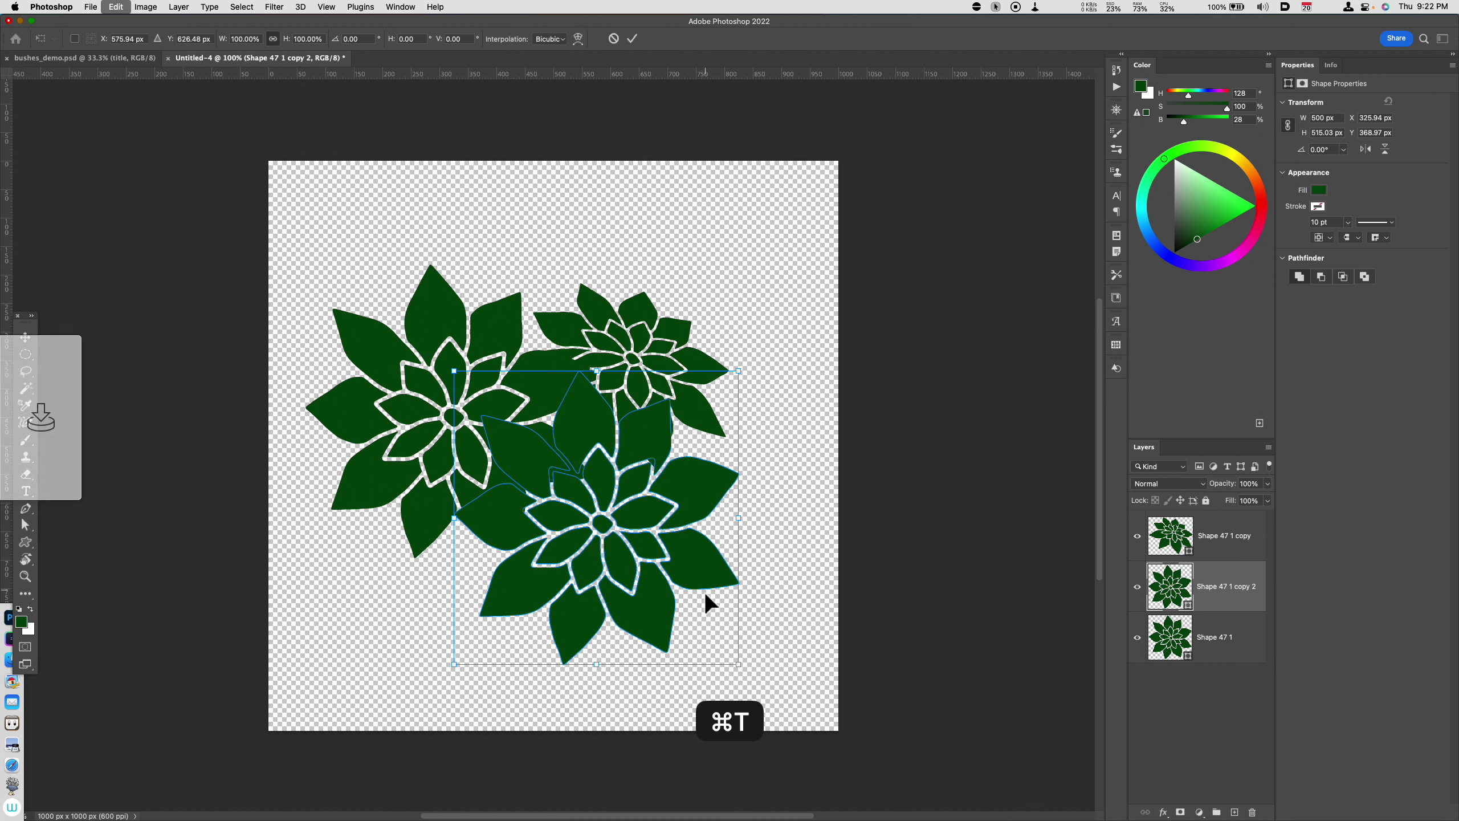
pyautogui.rightClick(610, 525)
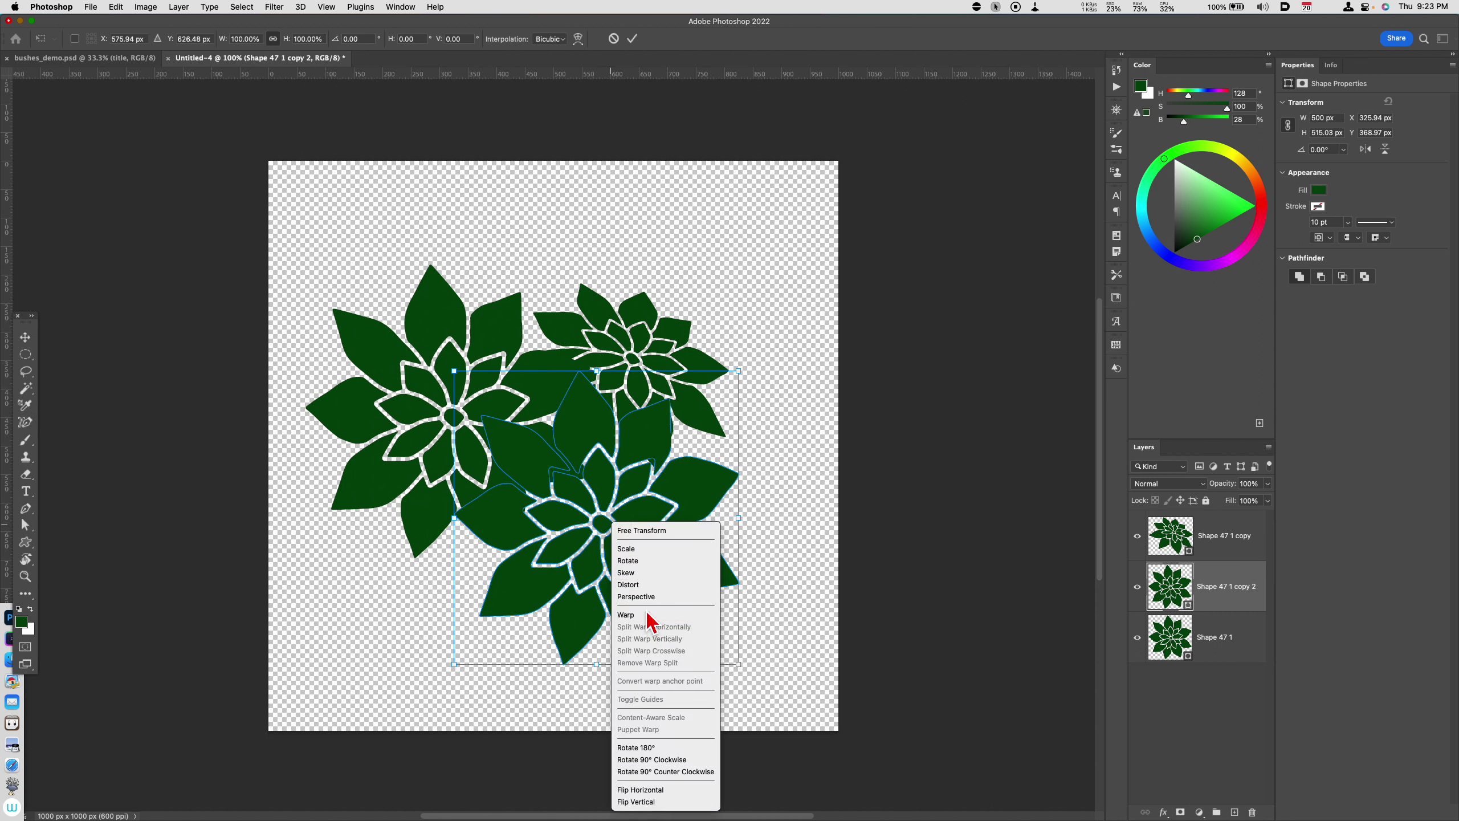
pyautogui.click(638, 596)
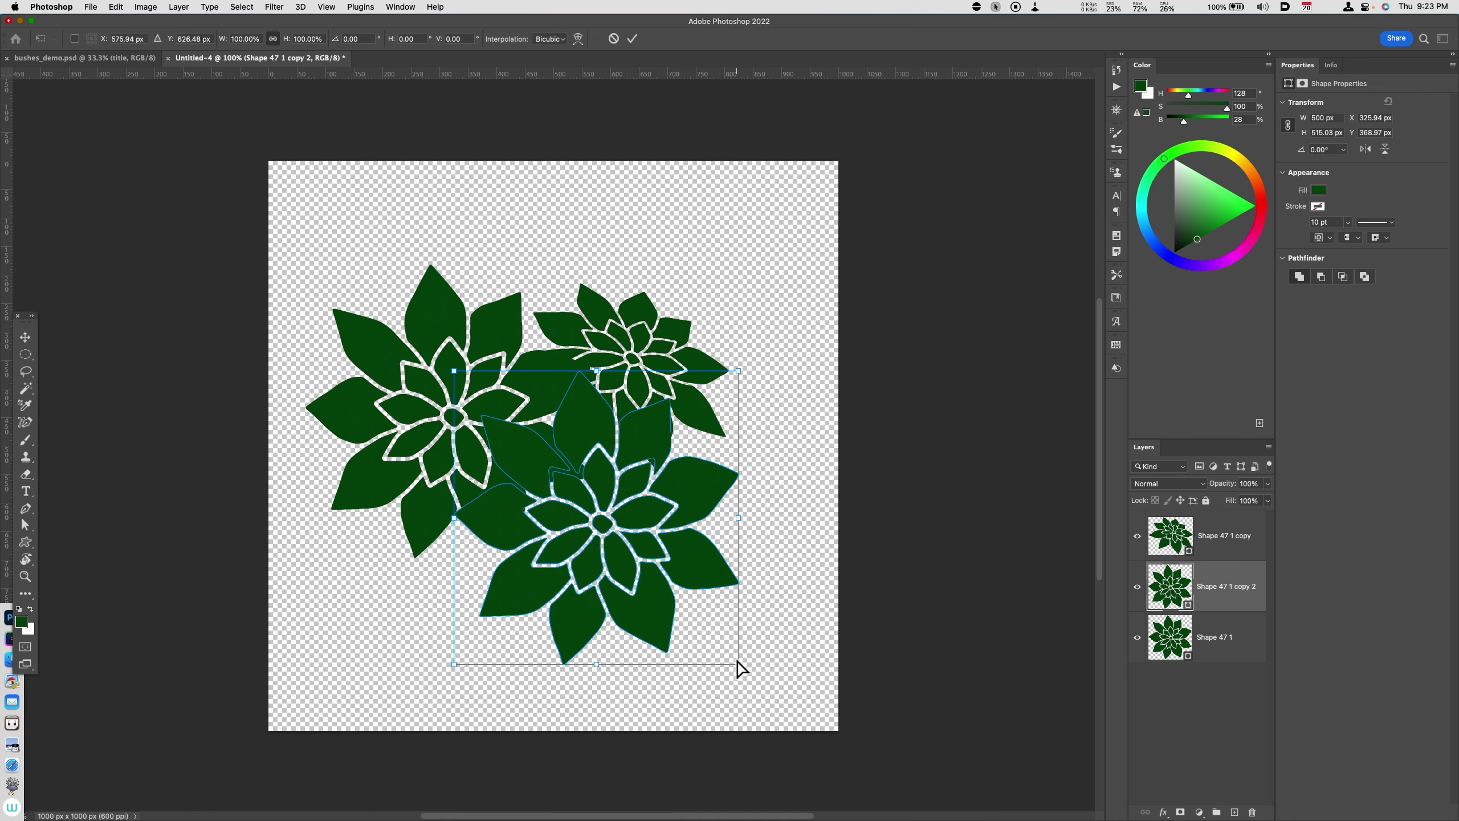
pyautogui.moveTo(738, 664); pyautogui.dragTo(672, 647)
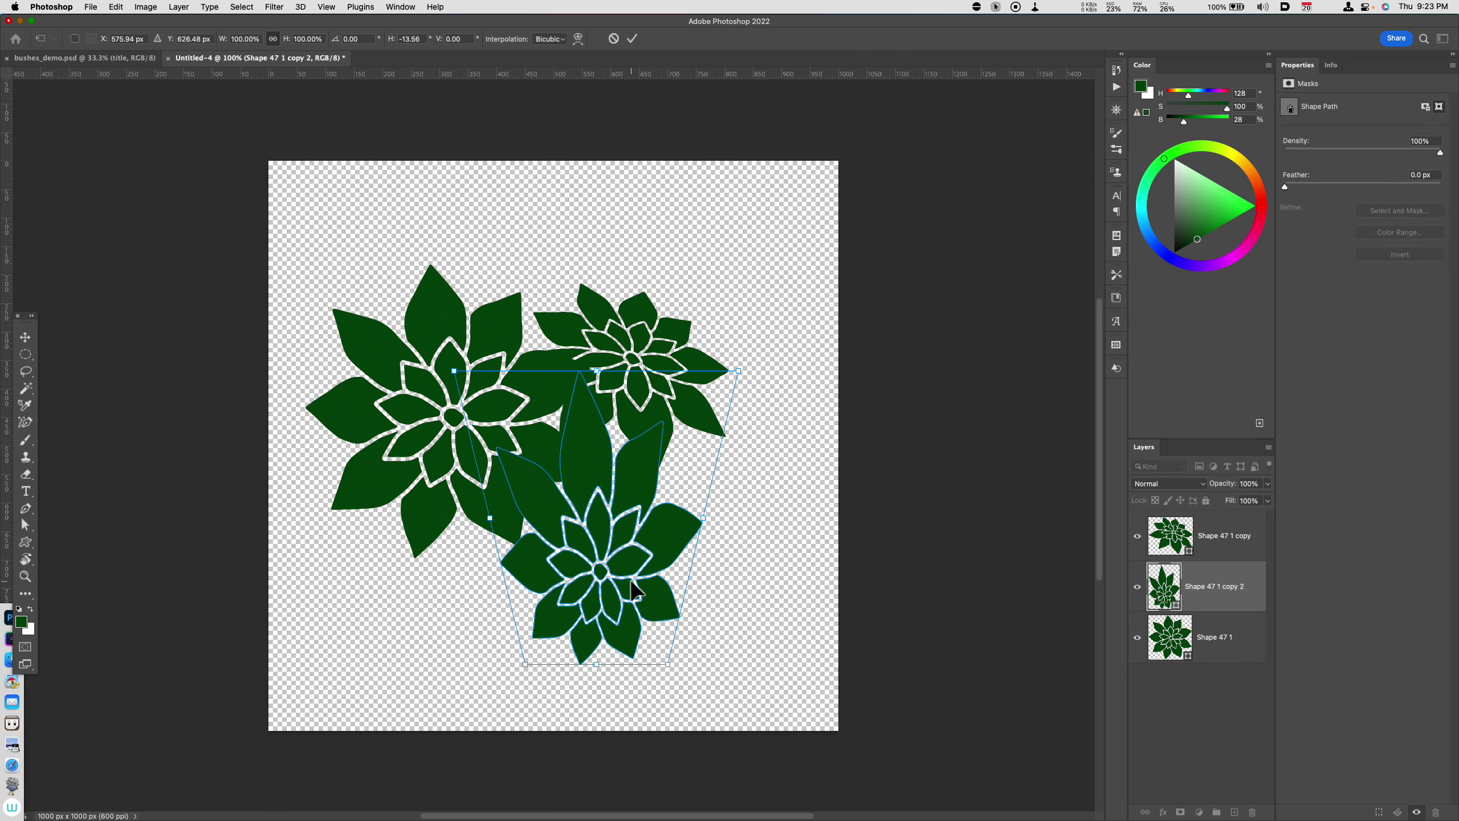
pyautogui.rightClick(640, 476)
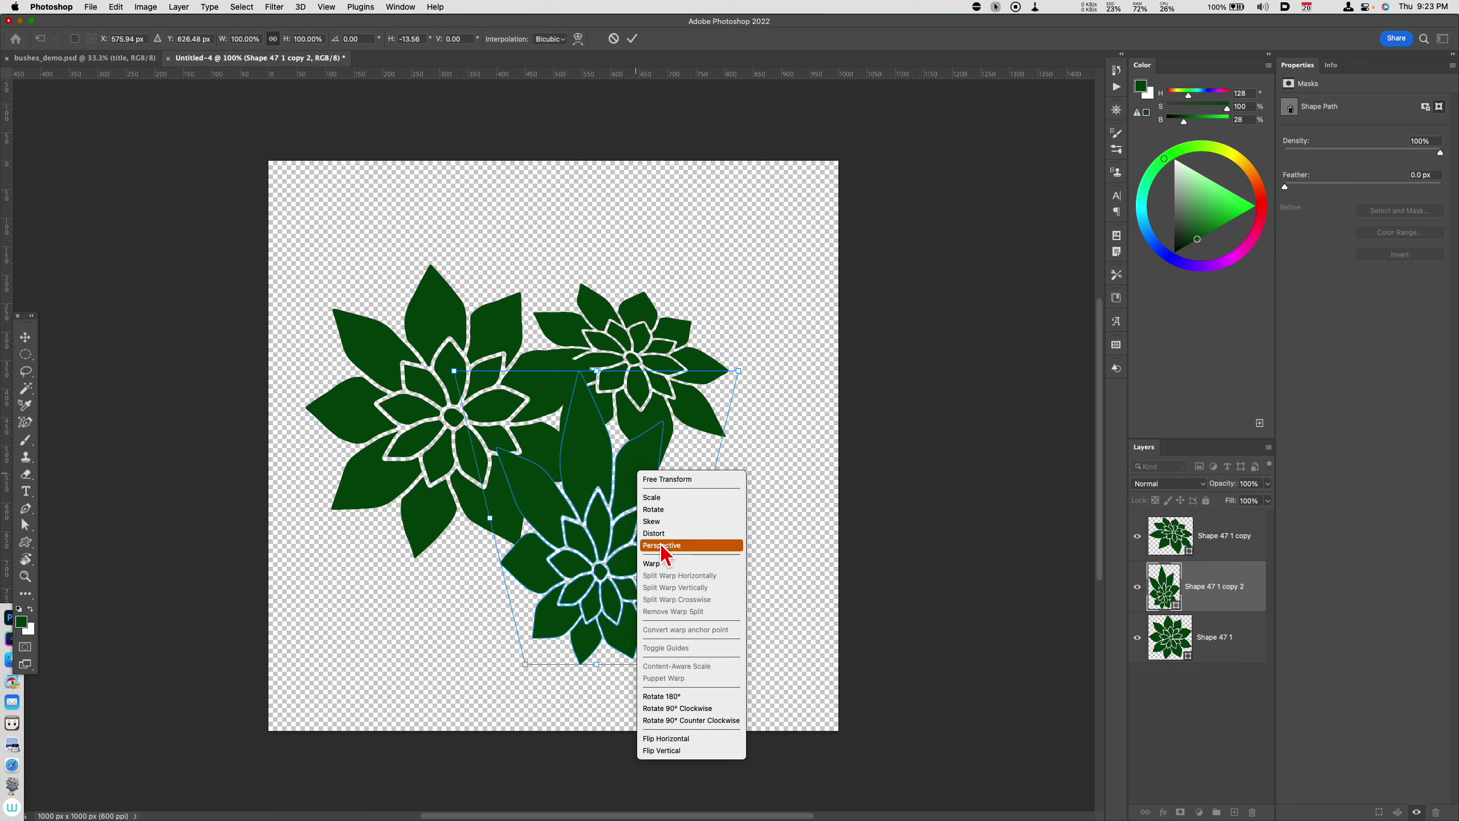
pyautogui.click(655, 533)
pyautogui.moveTo(597, 379); pyautogui.dragTo(622, 469)
pyautogui.press('Return')
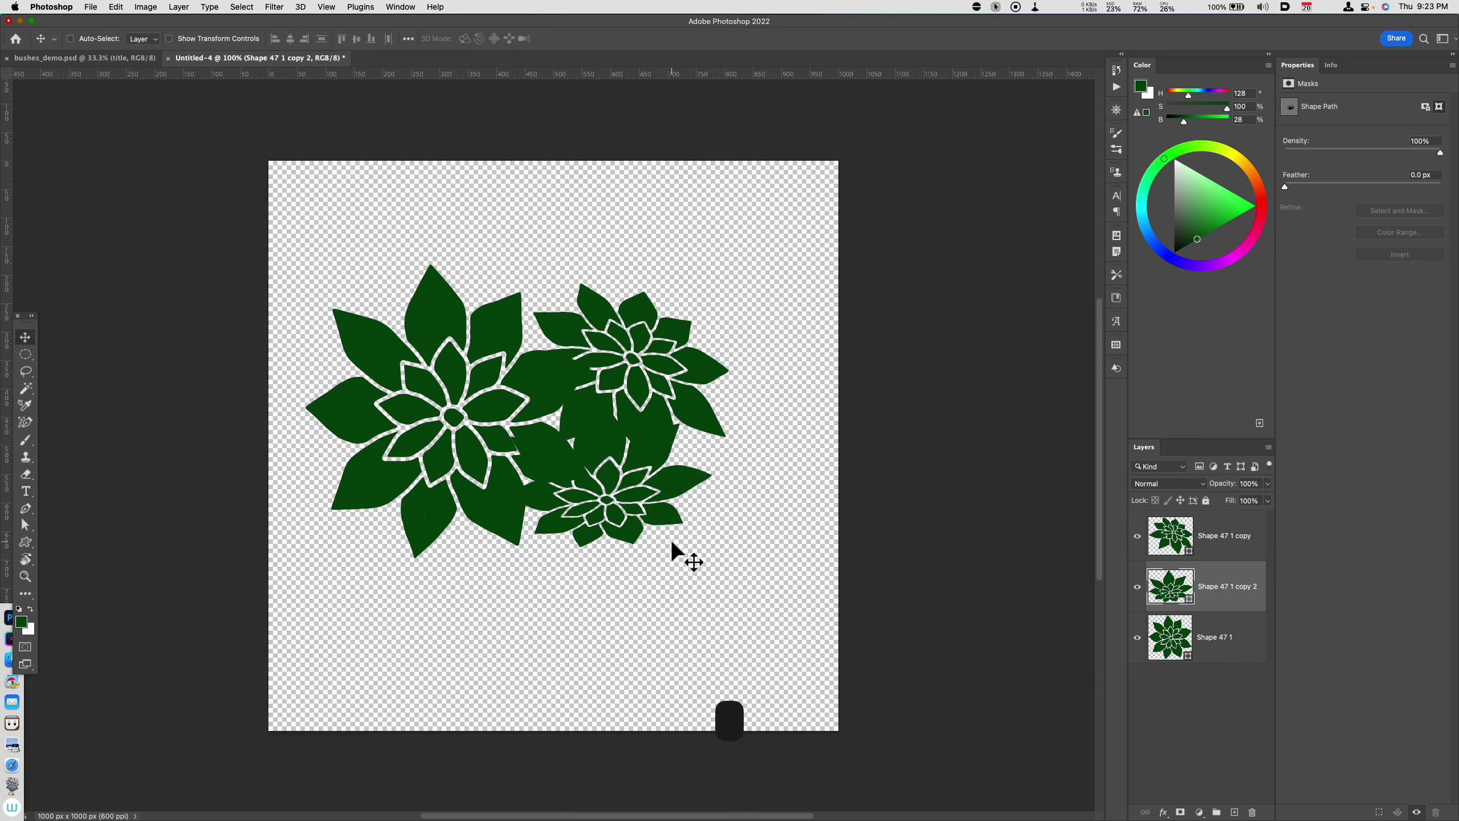
pyautogui.press('super+t')
pyautogui.moveTo(707, 547); pyautogui.dragTo(704, 512)
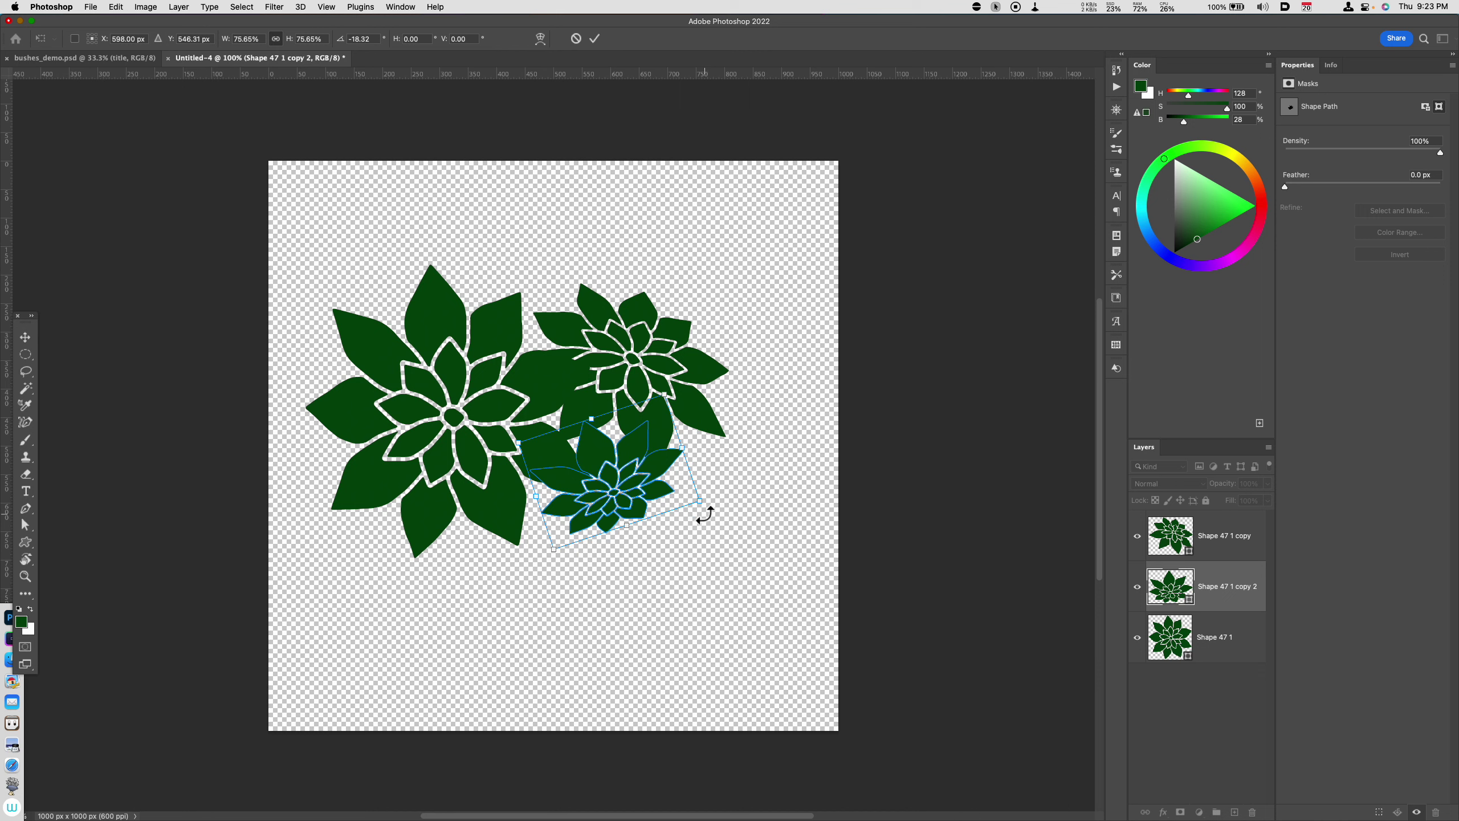
pyautogui.press('Return')
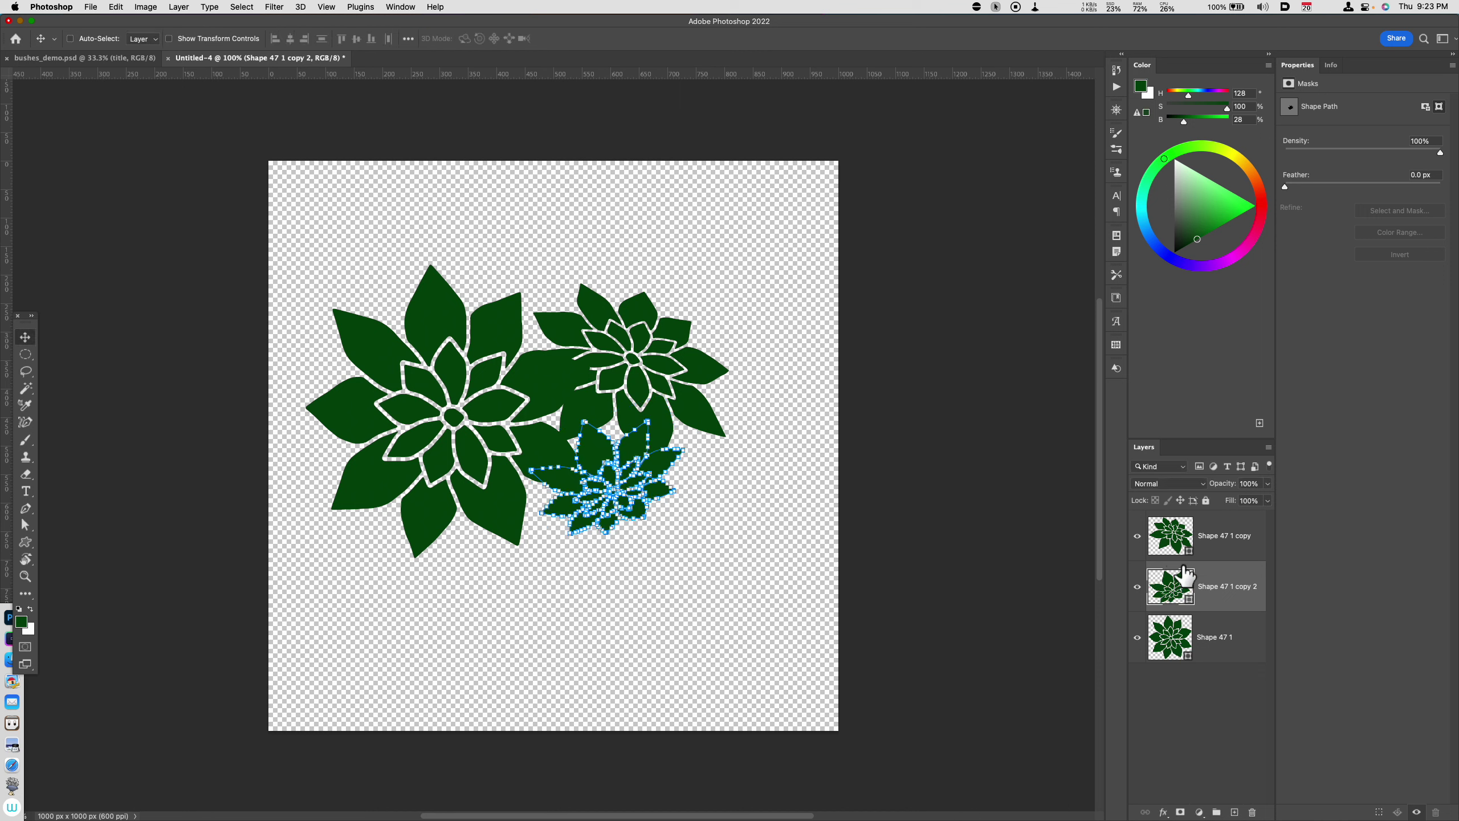
# Step: Widen the large original flower's base with a perspective transform
pyautogui.click(1200, 632)
pyautogui.press('super+t')
pyautogui.press('Escape')
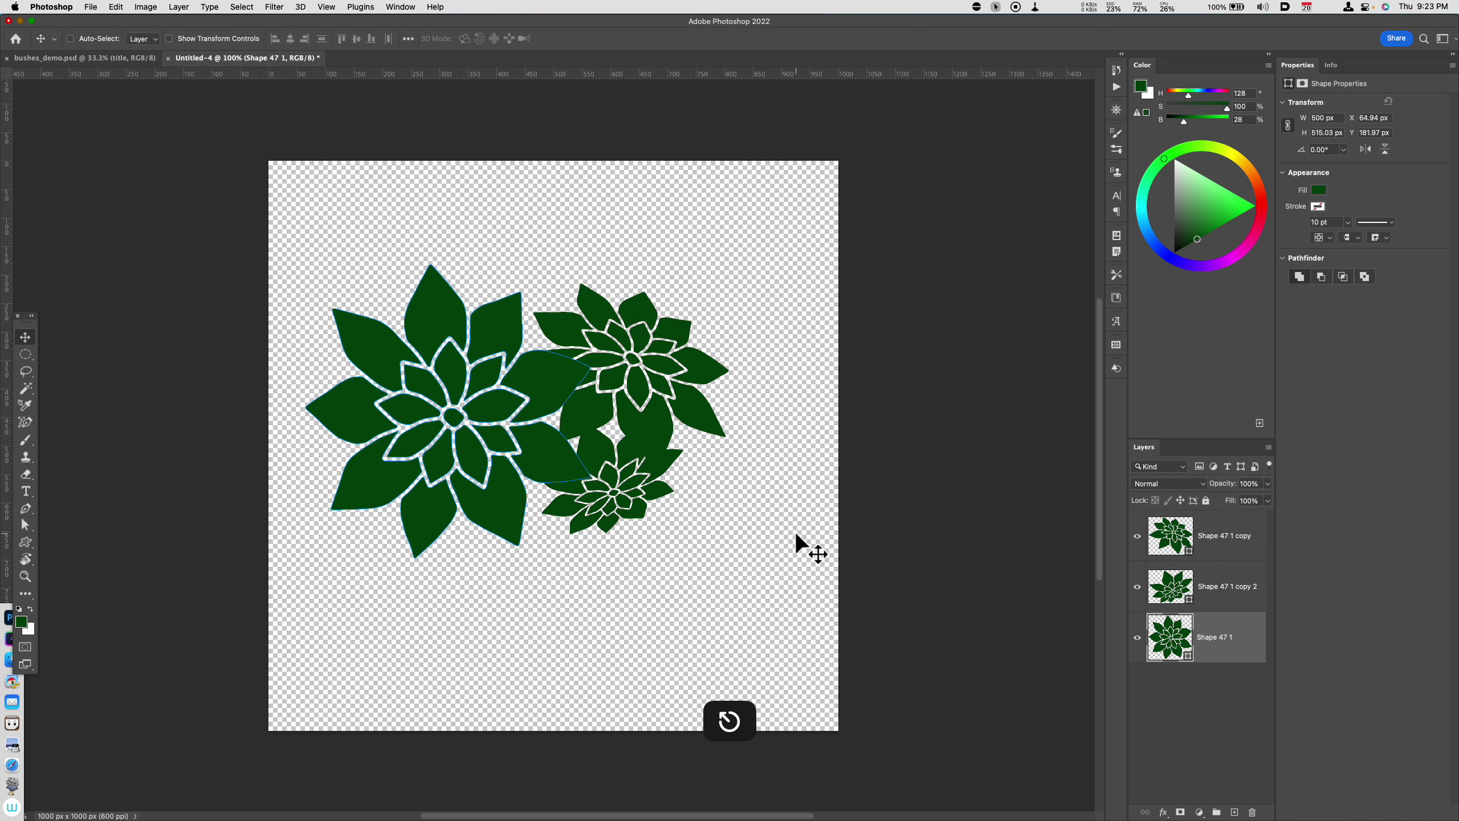
pyautogui.press('super+t')
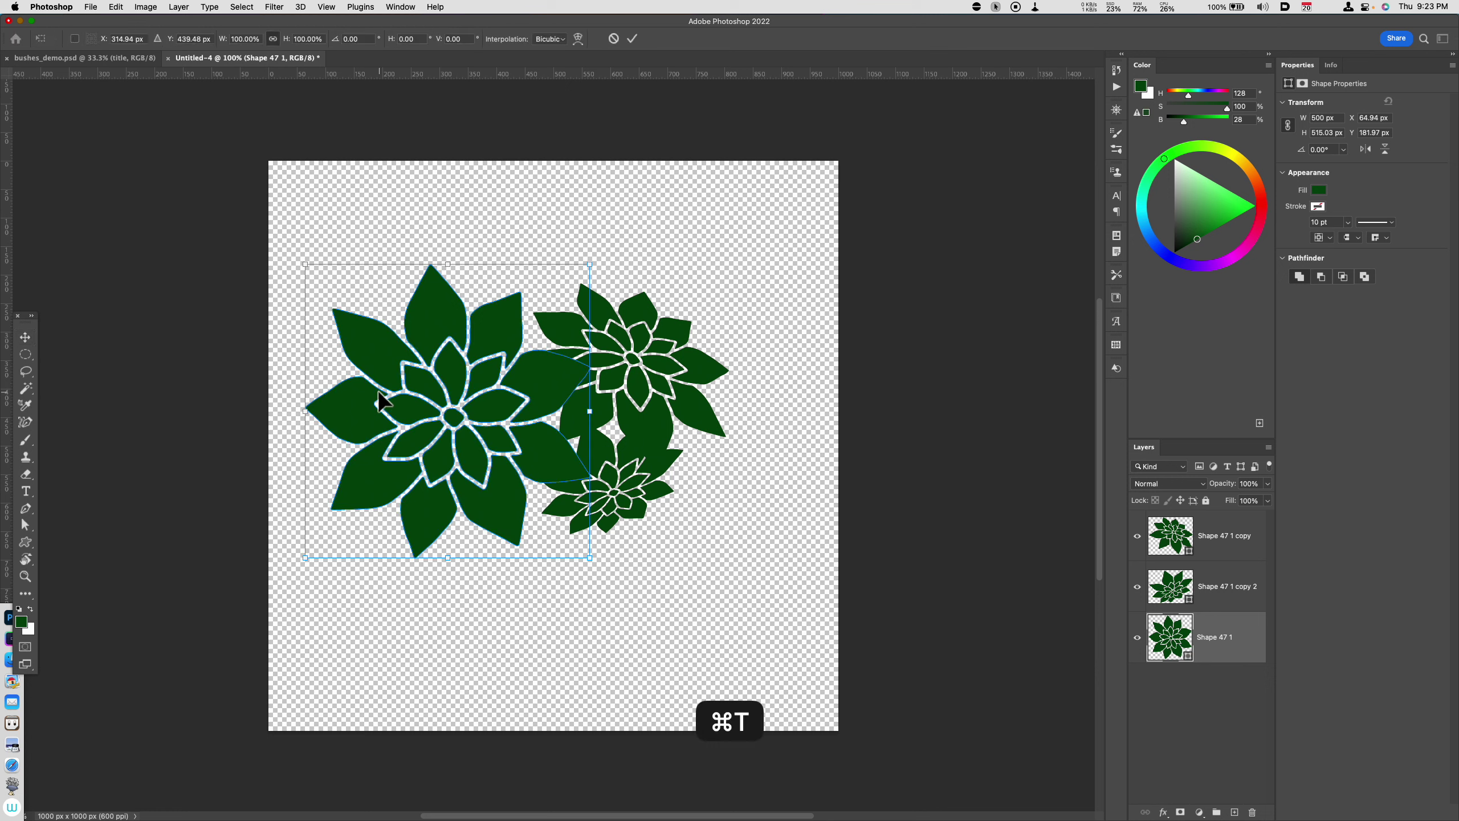
pyautogui.rightClick(470, 500)
pyautogui.click(516, 573)
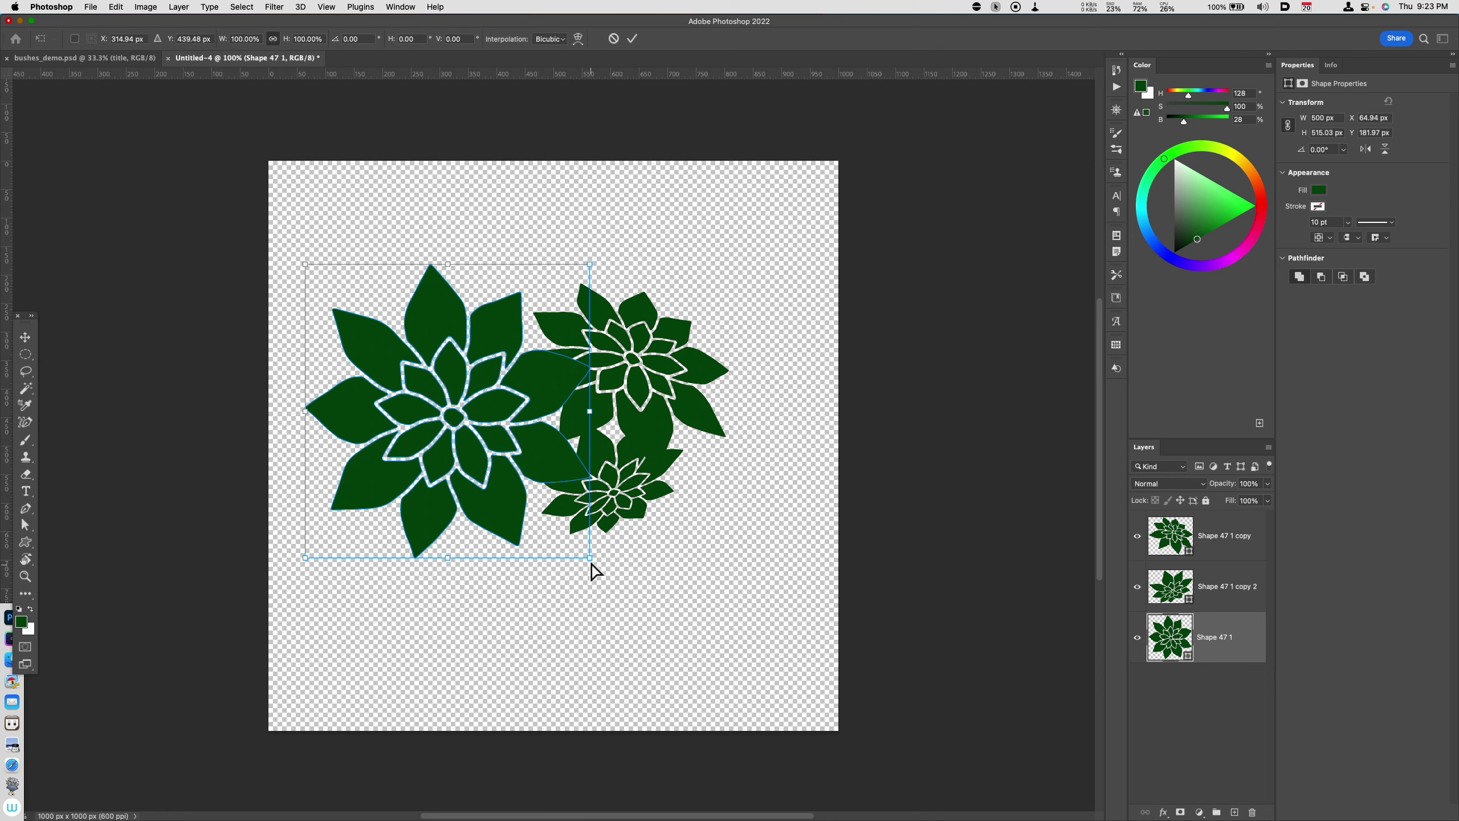
pyautogui.moveTo(589, 557); pyautogui.dragTo(627, 558)
pyautogui.press('Escape')
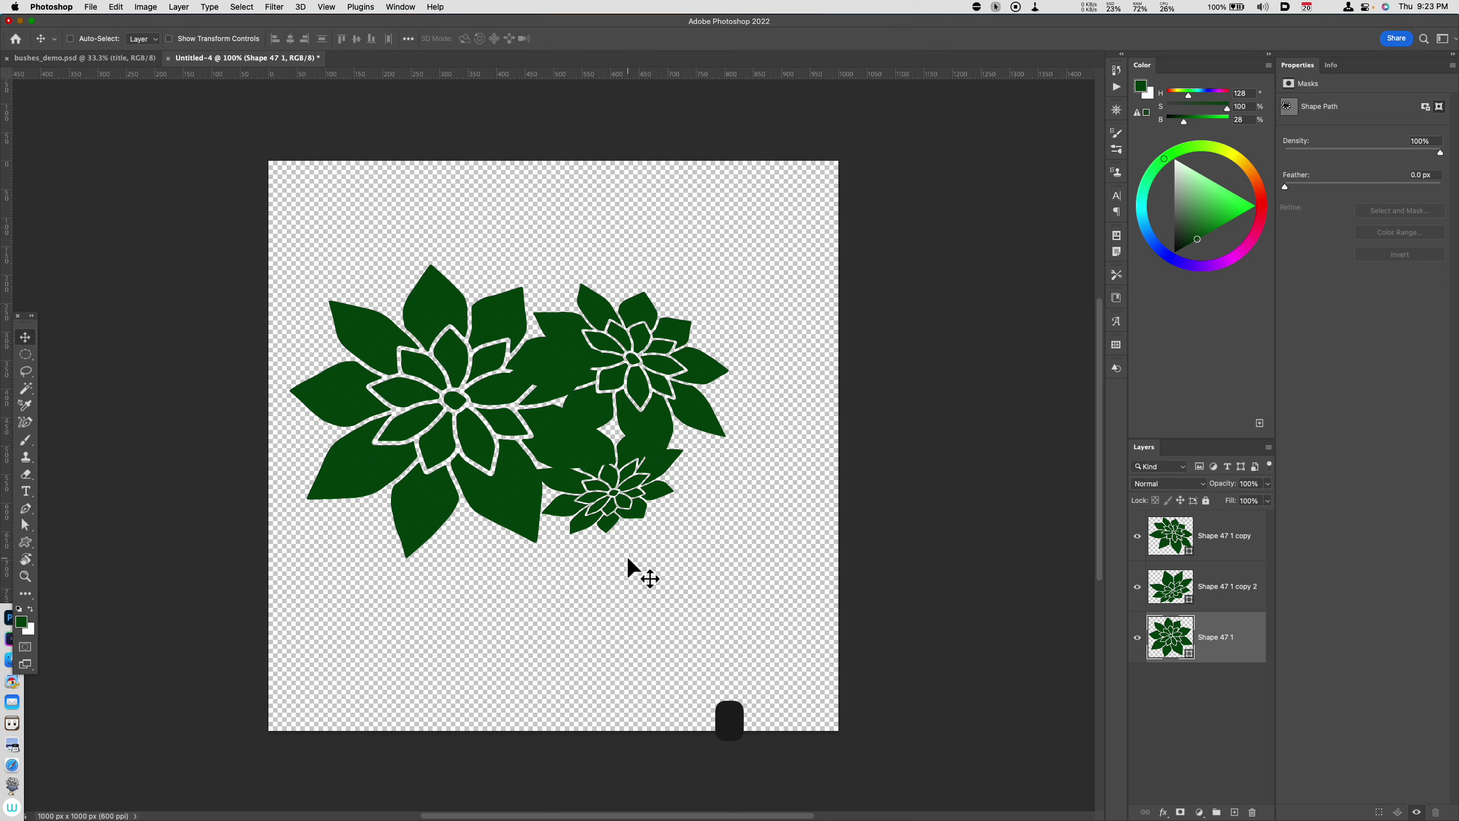
# Step: Merge the three flower layers into one and reposition the merged artwork
pyautogui.keyDown('shift'); pyautogui.click(1221, 557); pyautogui.keyUp('shift')
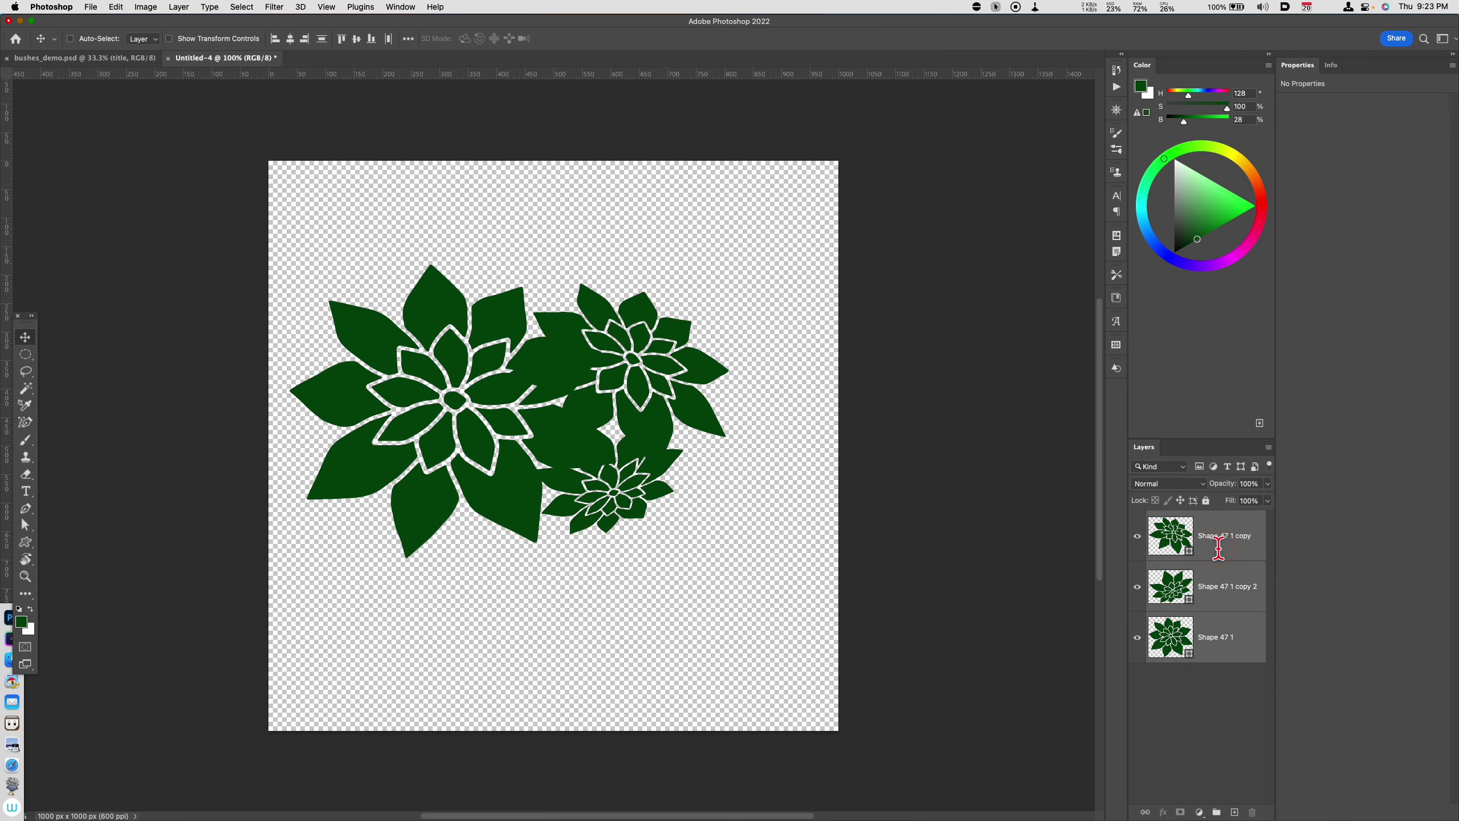
pyautogui.press('super+e')
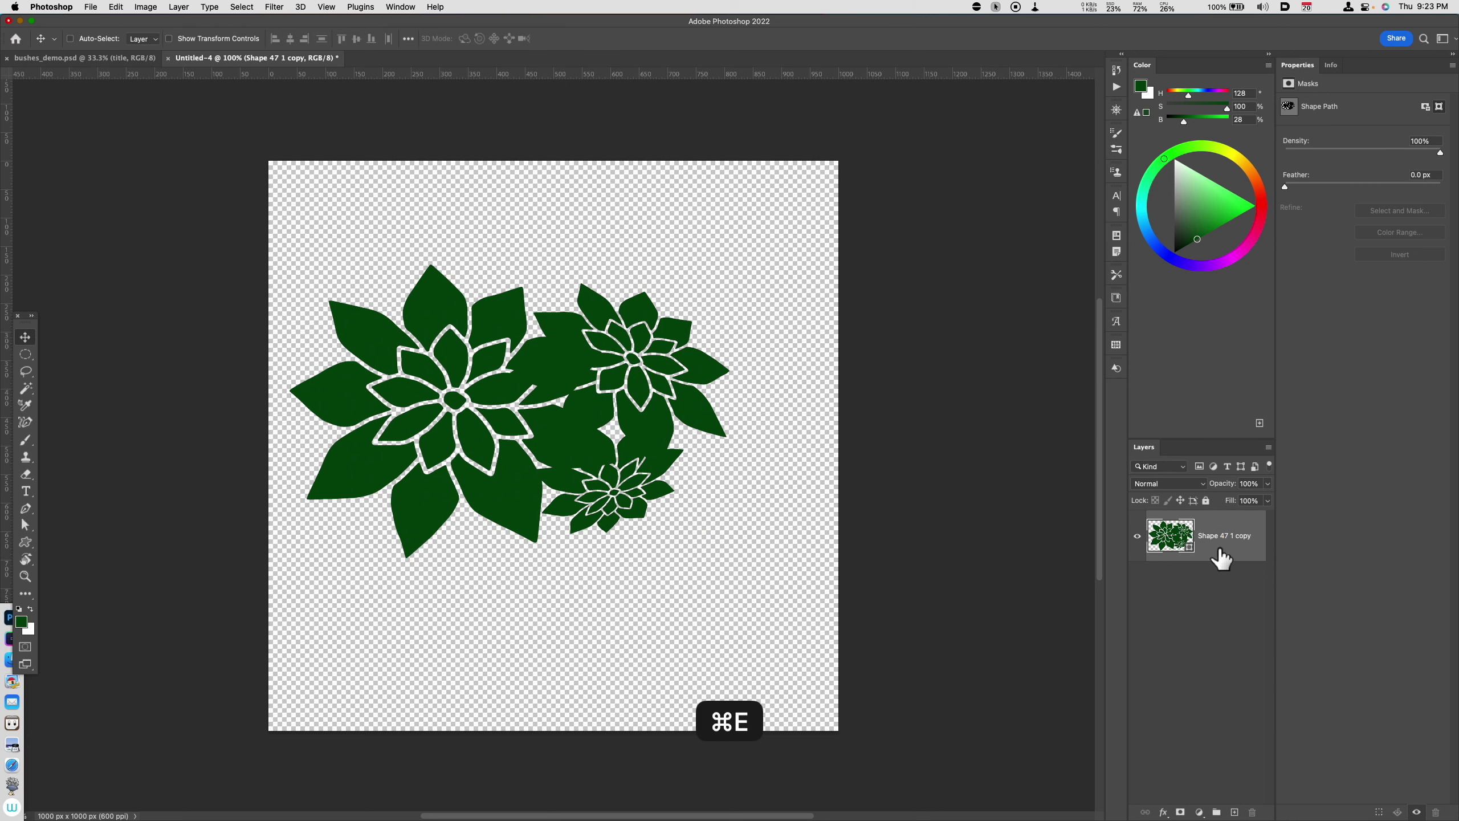
pyautogui.moveTo(671, 476); pyautogui.dragTo(745, 478)
pyautogui.moveTo(653, 588)
pyautogui.mouseDown()
pyautogui.moveTo(638, 563)
pyautogui.moveTo(644, 585)
pyautogui.mouseUp()
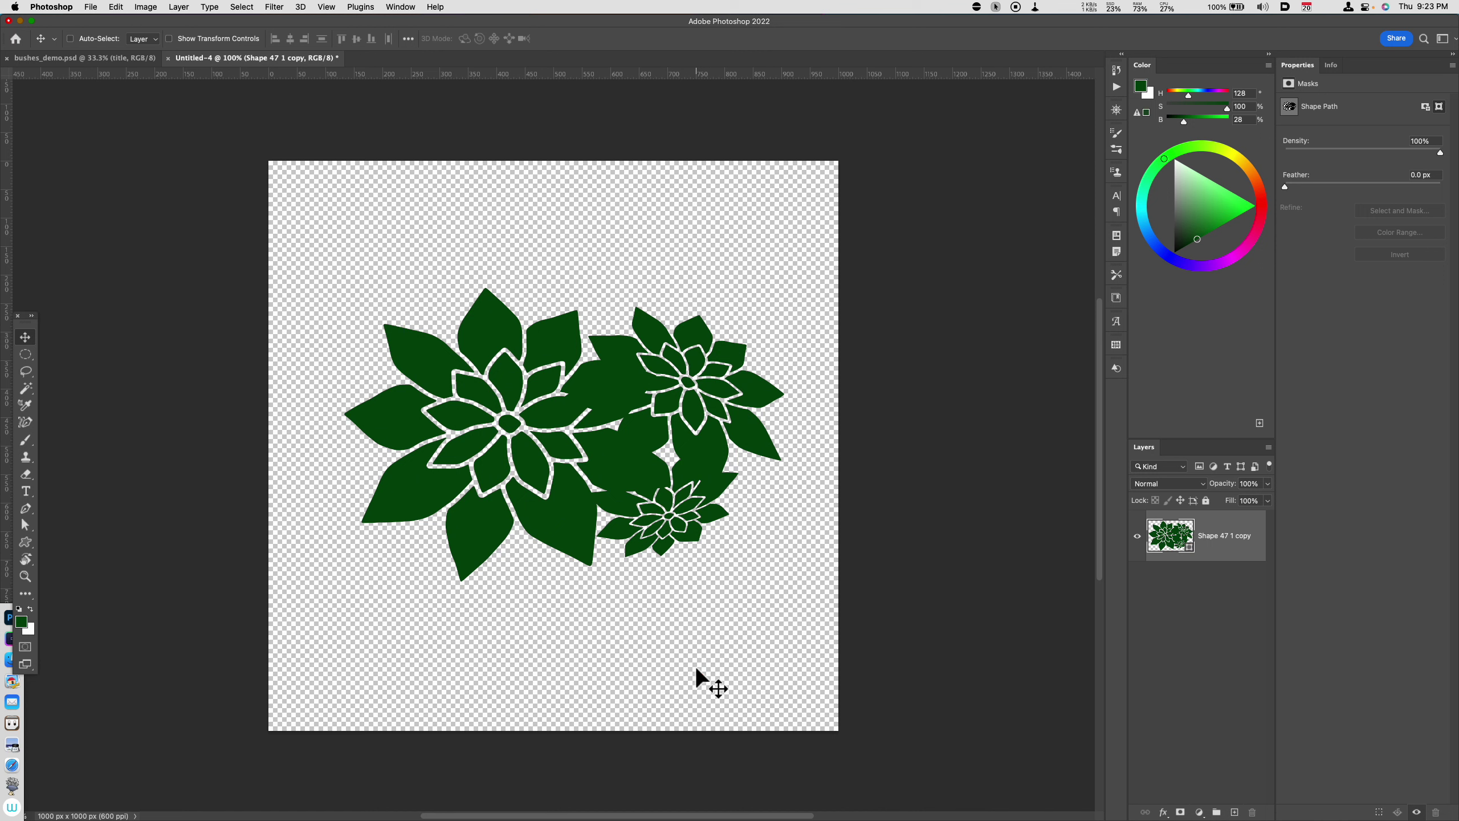
# Step: Define the flowers as a 772 px brush preset named 'KMS sharp leaves'
pyautogui.click(116, 8)
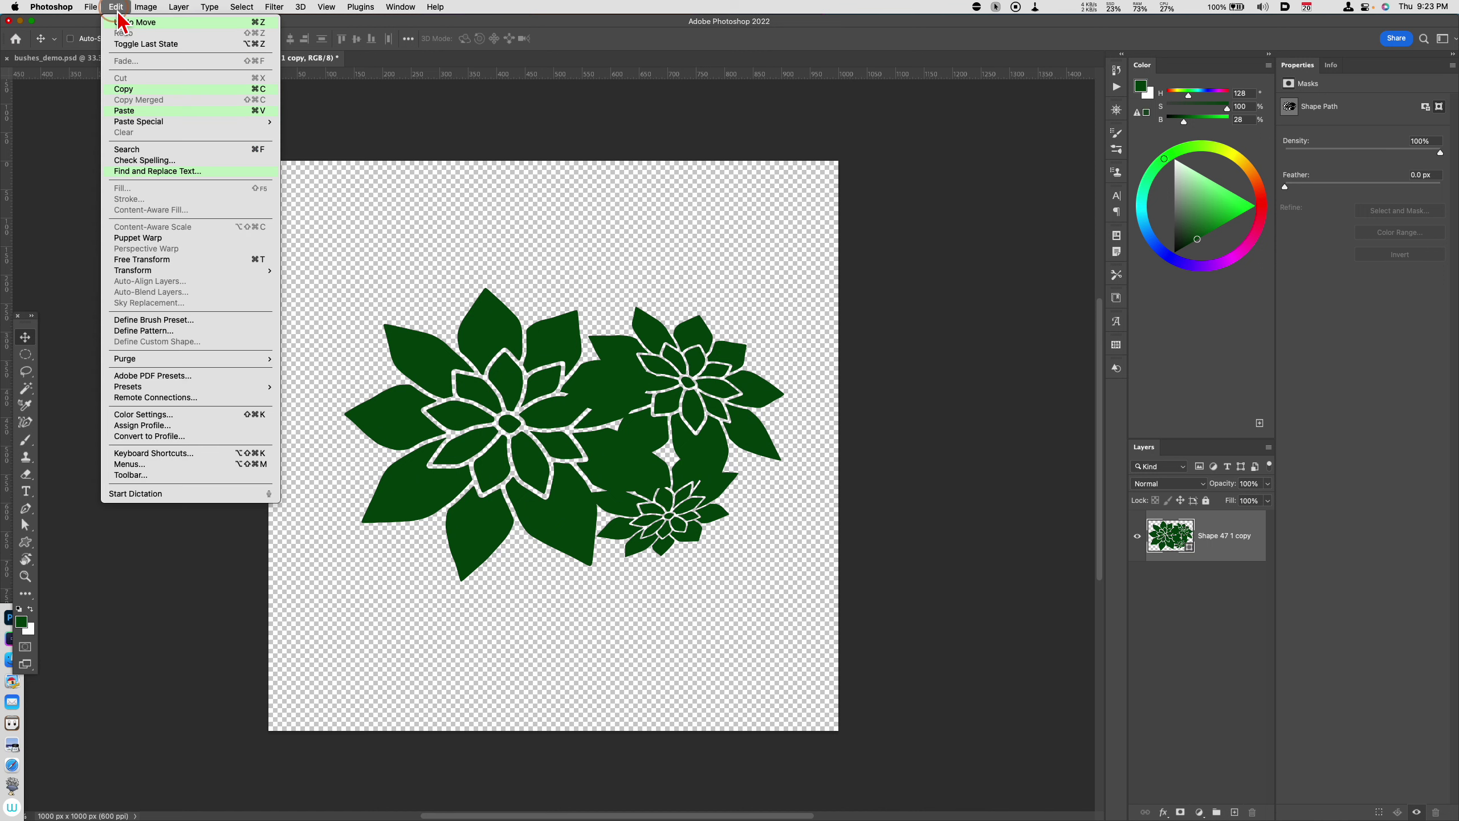
pyautogui.click(187, 322)
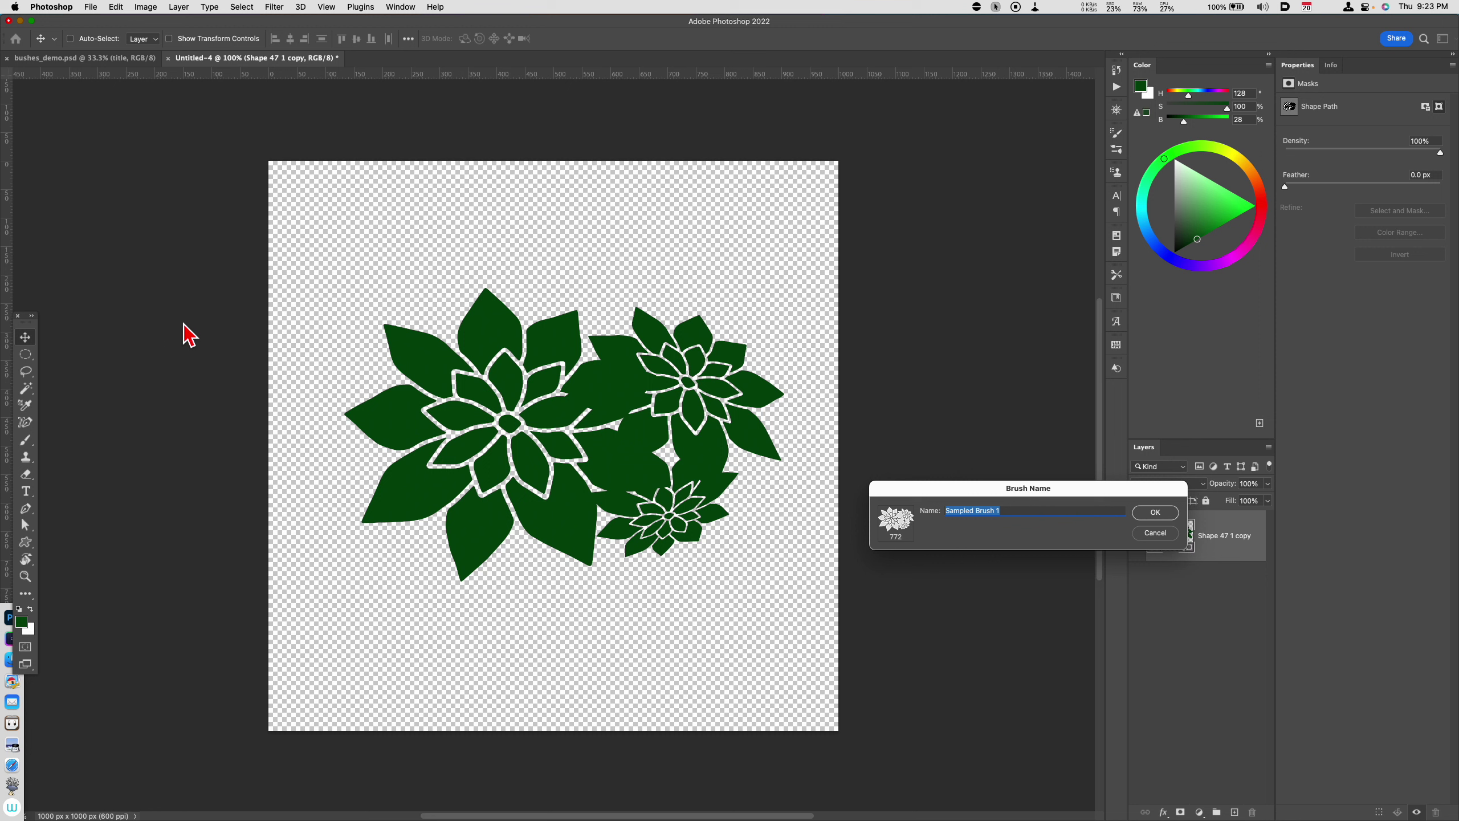
pyautogui.write('Sh')
pyautogui.click(1164, 513)
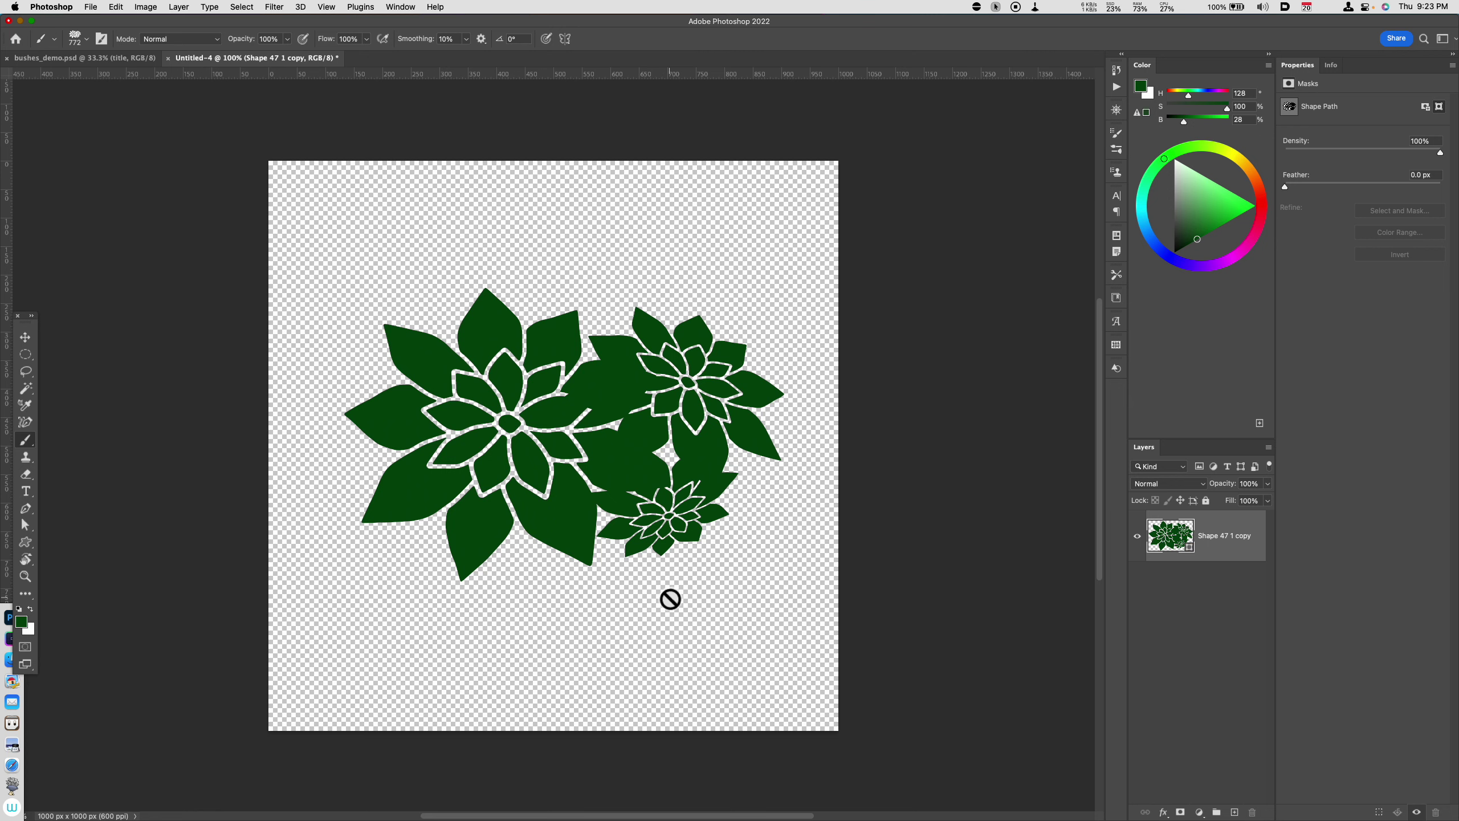
# Step: Add an empty layer, then create a new white 5100 × 3300 px, 600 ppi document
pyautogui.press('super+shift+alt+n')
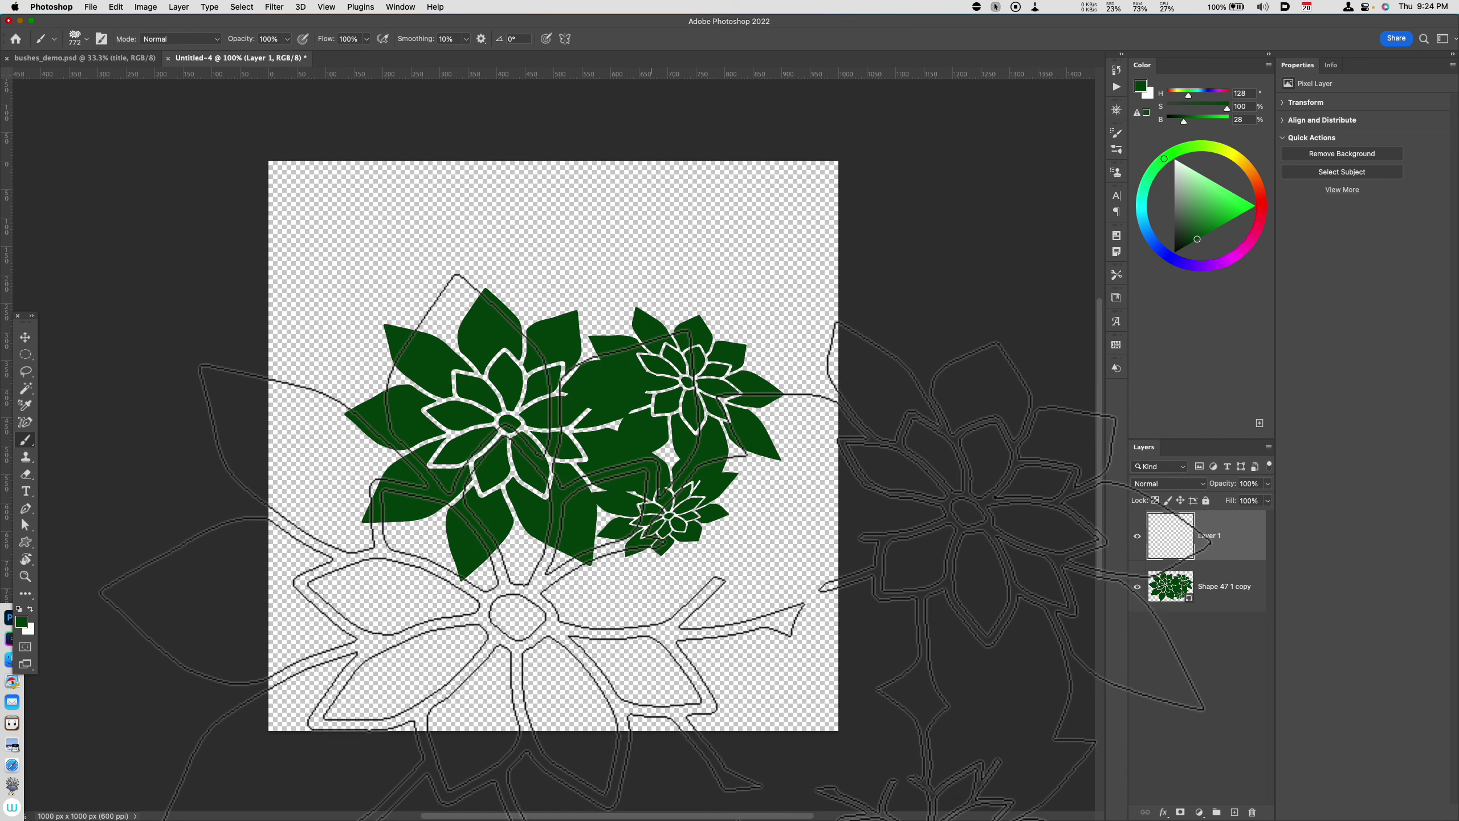
pyautogui.press('v')
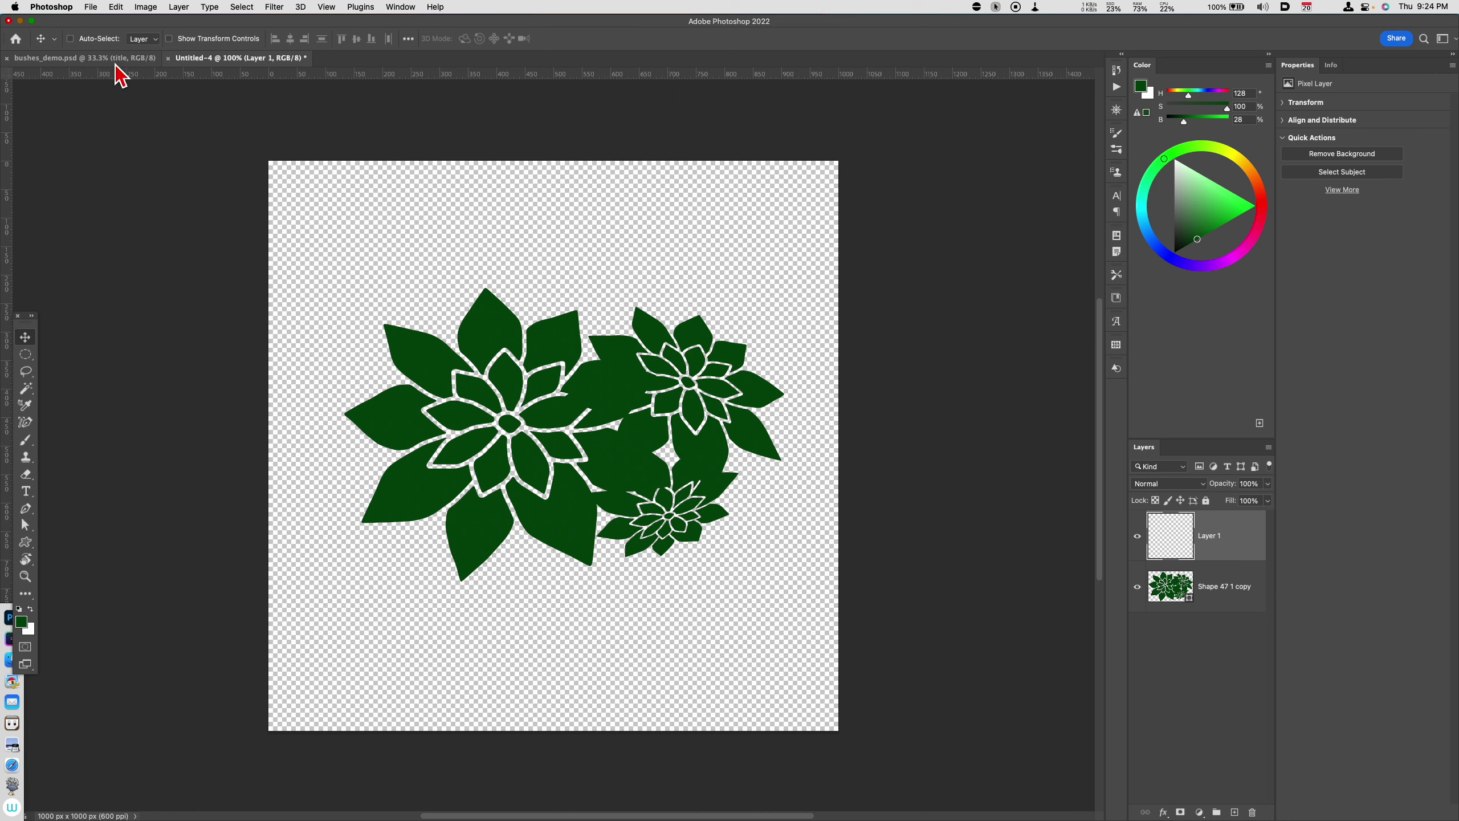
pyautogui.press('super+n')
pyautogui.click(727, 214)
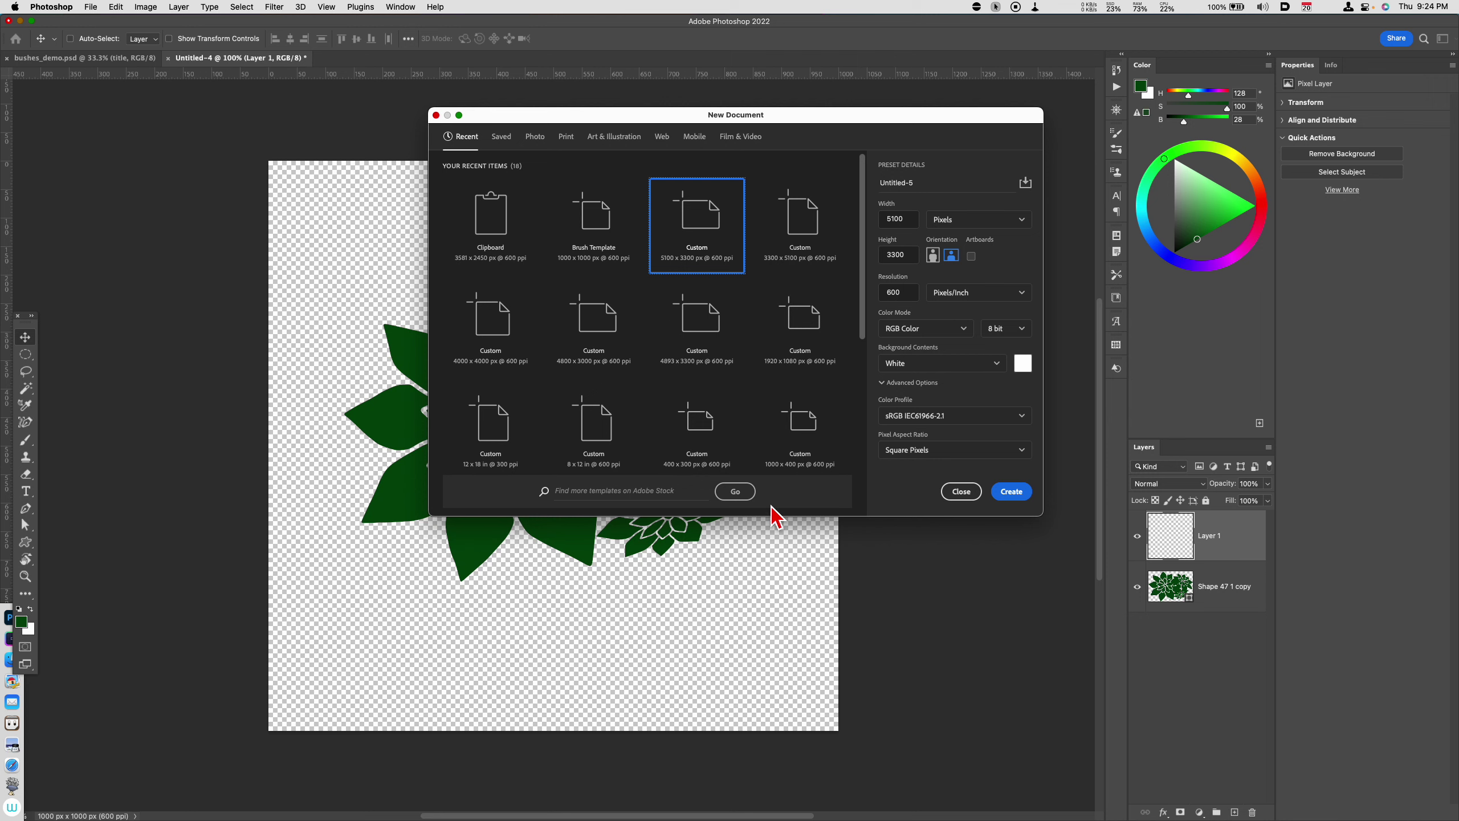
pyautogui.click(1005, 495)
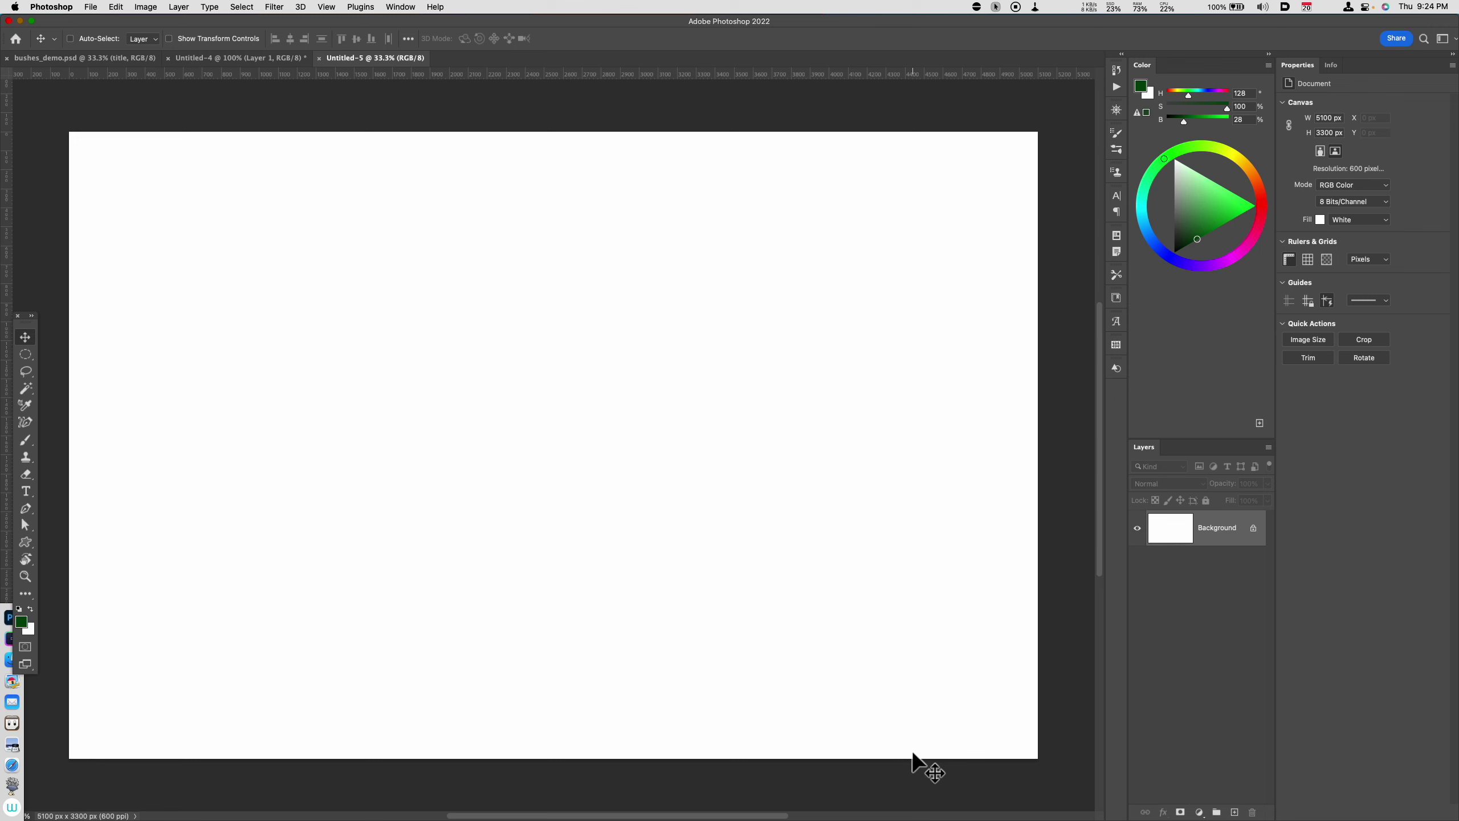
# Step: Add Layer 1 to Untitled-5, paint two test leaf-brush strokes, then cut them away
pyautogui.press('alt+shift+super+n')
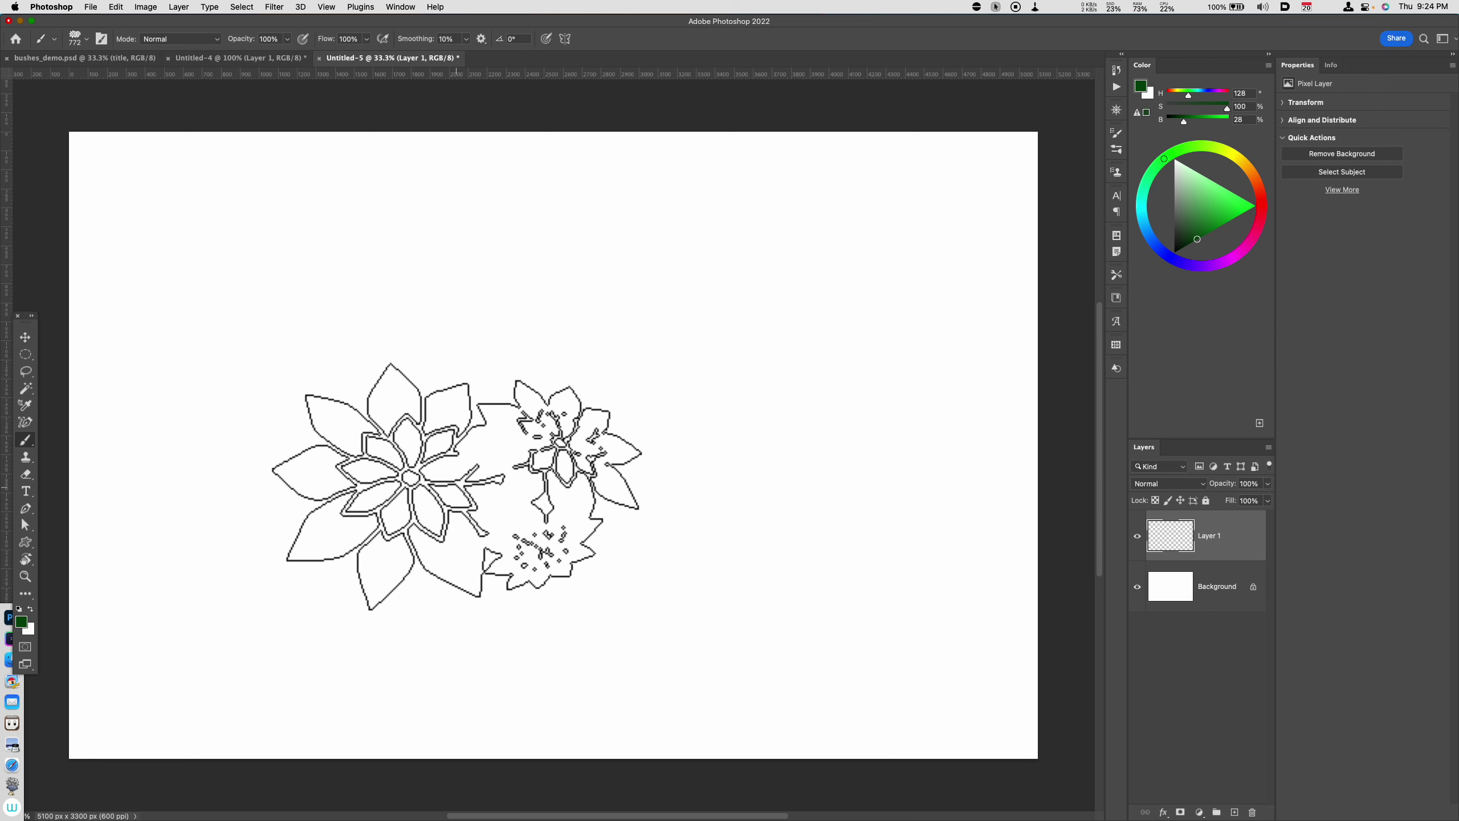
pyautogui.moveTo(459, 491)
pyautogui.mouseDown()
pyautogui.moveTo(589, 487)
pyautogui.moveTo(512, 555)
pyautogui.moveTo(566, 539)
pyautogui.moveTo(674, 564)
pyautogui.moveTo(484, 571)
pyautogui.moveTo(549, 565)
pyautogui.moveTo(748, 595)
pyautogui.moveTo(502, 619)
pyautogui.moveTo(410, 521)
pyautogui.moveTo(627, 491)
pyautogui.moveTo(906, 660)
pyautogui.moveTo(638, 399)
pyautogui.moveTo(659, 390)
pyautogui.moveTo(662, 356)
pyautogui.moveTo(573, 384)
pyautogui.moveTo(640, 362)
pyautogui.moveTo(816, 427)
pyautogui.moveTo(711, 580)
pyautogui.moveTo(618, 408)
pyautogui.moveTo(577, 394)
pyautogui.mouseUp()
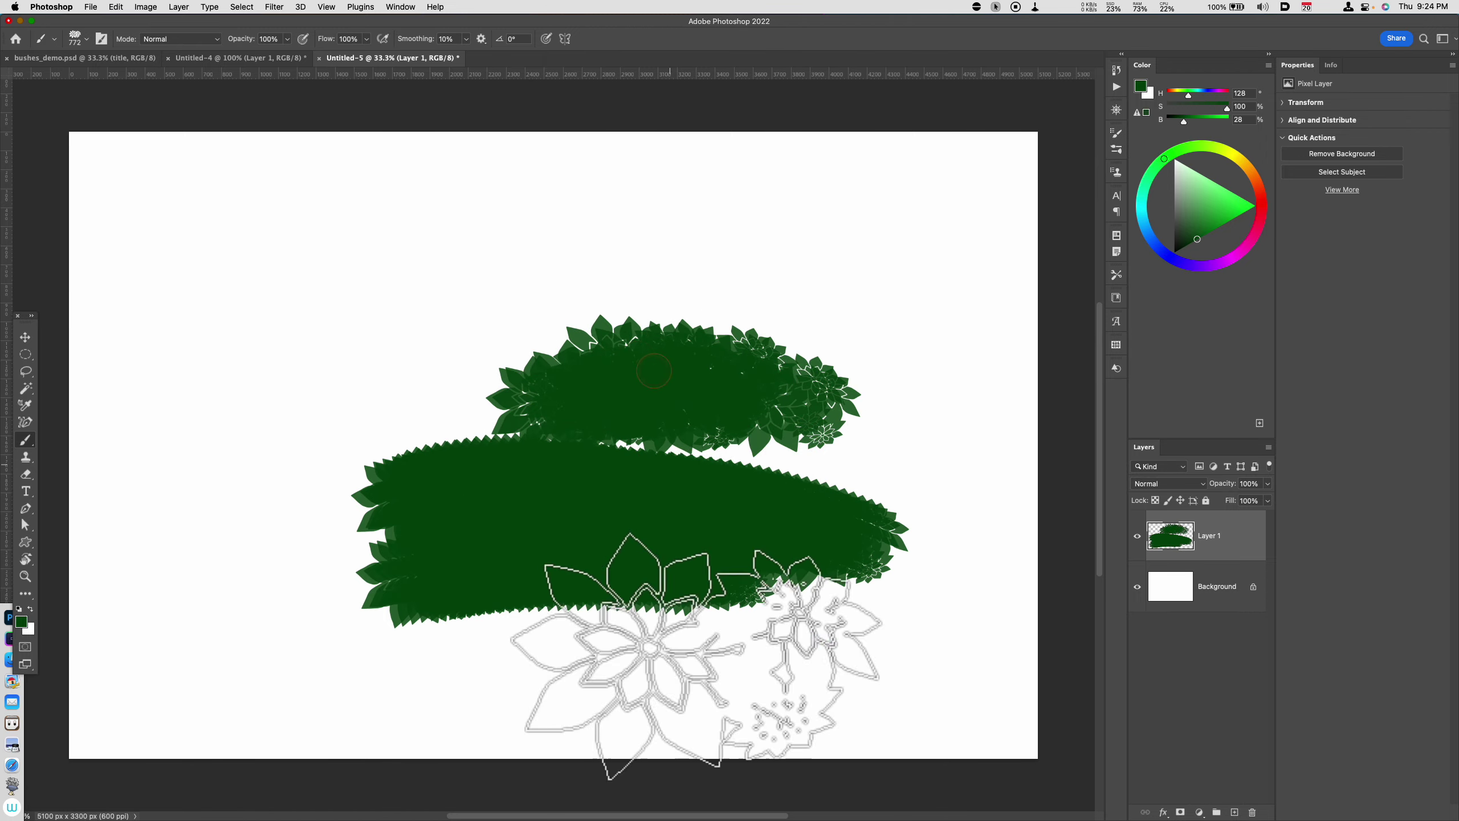
pyautogui.moveTo(606, 715)
pyautogui.mouseDown()
pyautogui.moveTo(758, 672)
pyautogui.moveTo(912, 664)
pyautogui.moveTo(833, 706)
pyautogui.moveTo(828, 727)
pyautogui.moveTo(437, 684)
pyautogui.moveTo(915, 664)
pyautogui.mouseUp()
pyautogui.press('super+x')
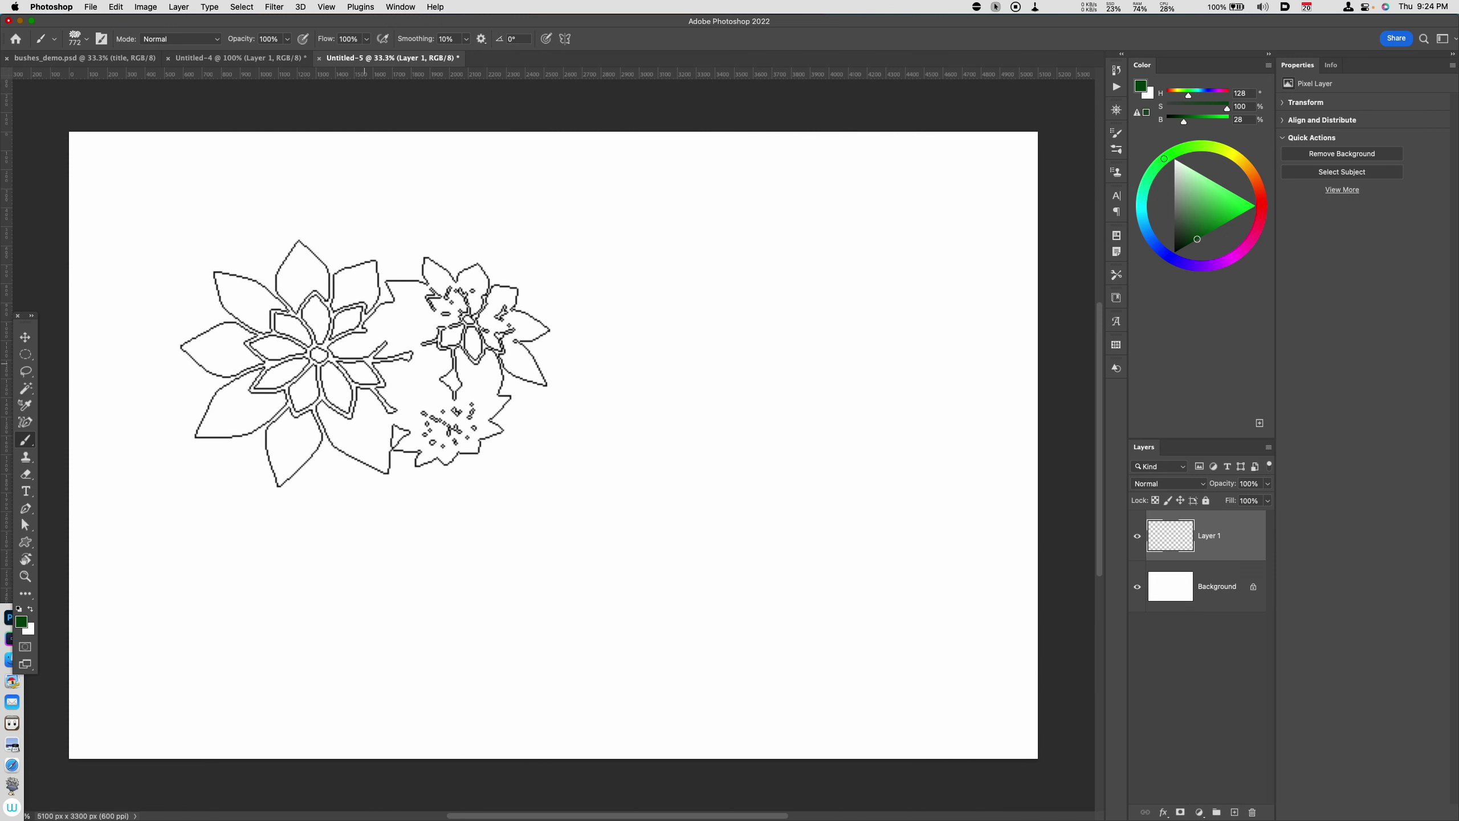
pyautogui.click(103, 40)
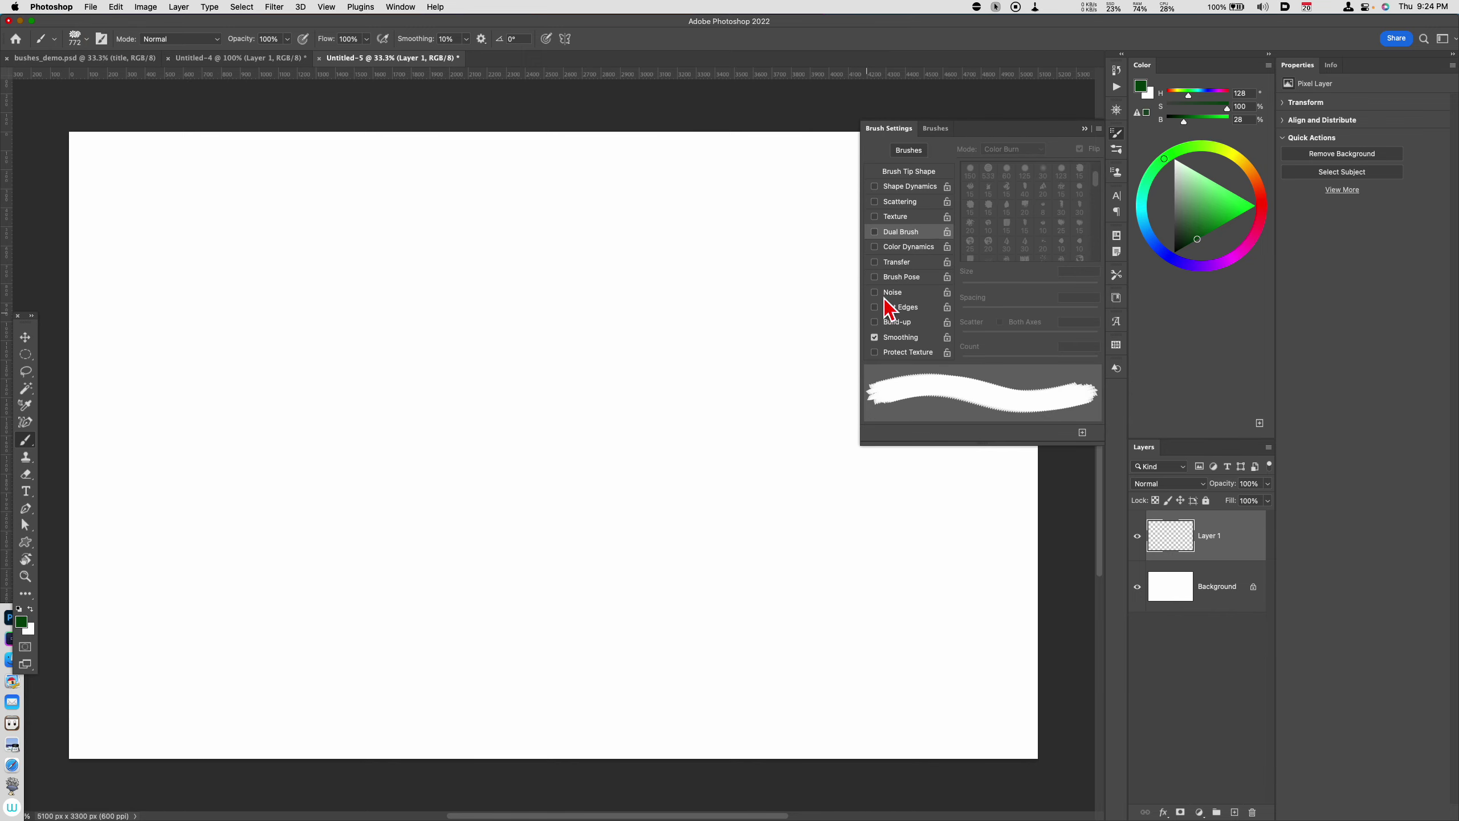
# Step: Set the tip angle to 24° and enable Shape Dynamics with small jitters and Flip X Jitter
pyautogui.click(922, 175)
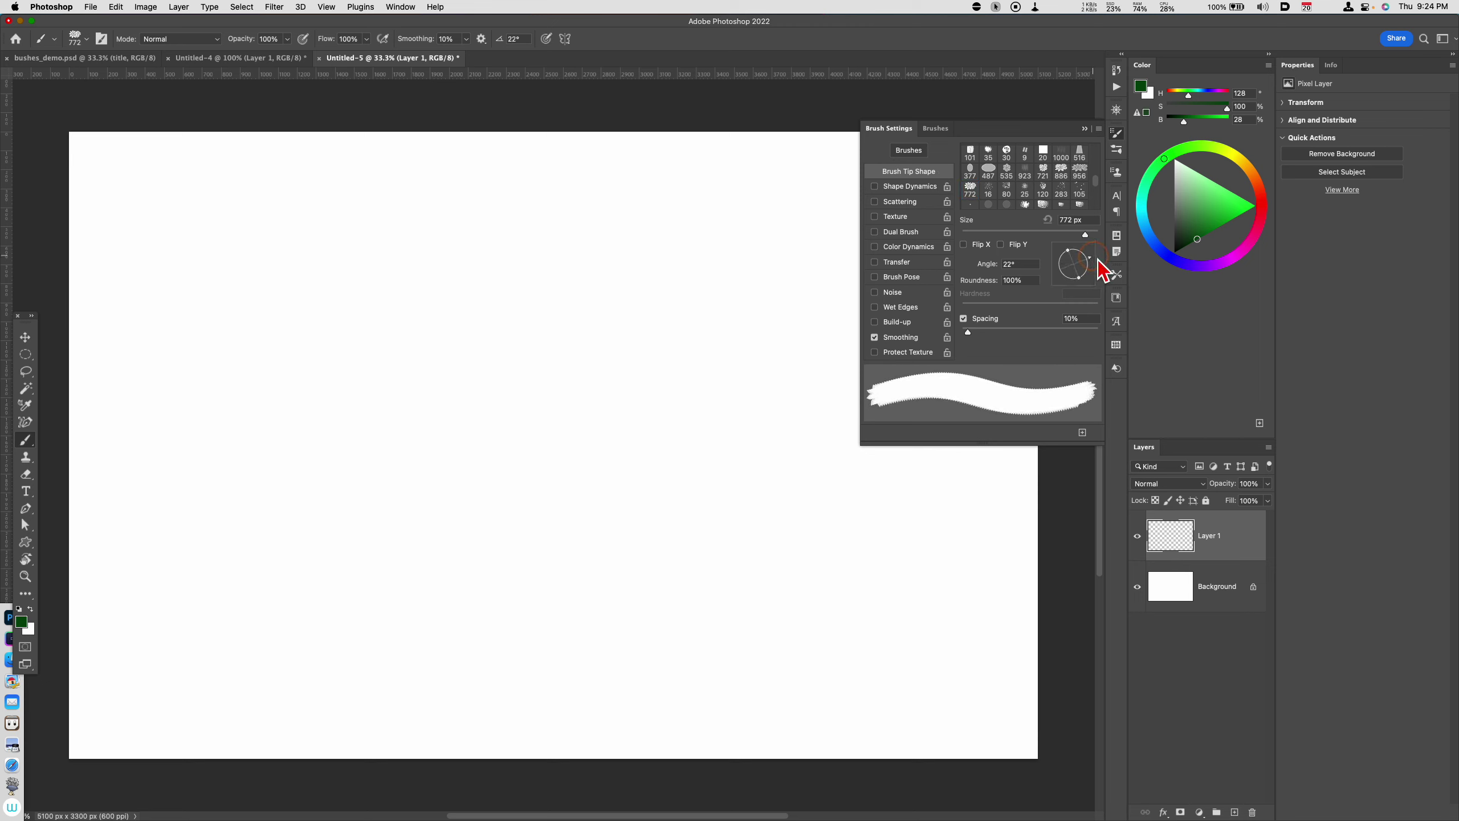
pyautogui.moveTo(677, 477)
pyautogui.mouseDown()
pyautogui.moveTo(635, 522)
pyautogui.moveTo(643, 511)
pyautogui.mouseUp()
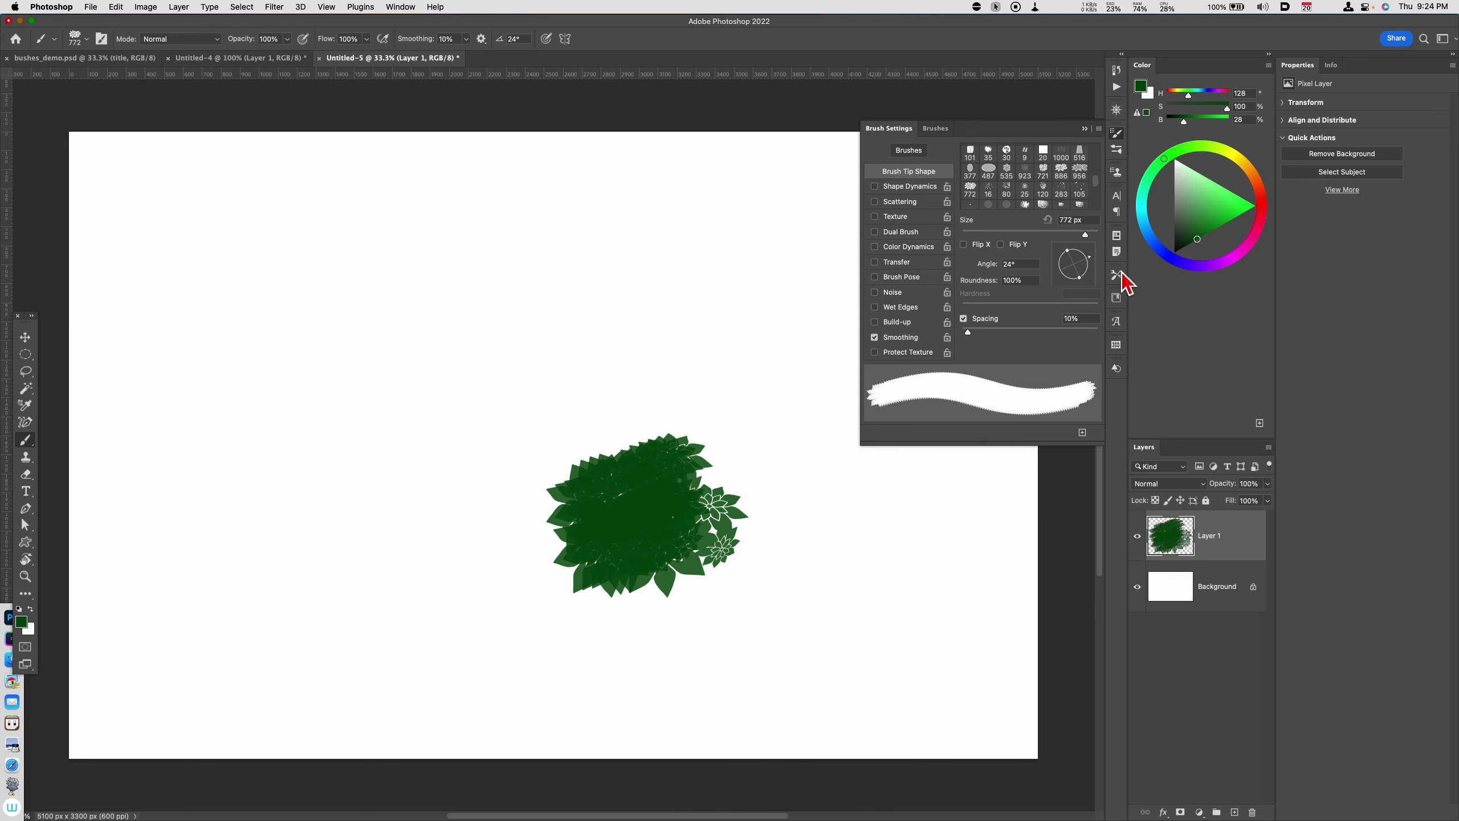
pyautogui.click(913, 186)
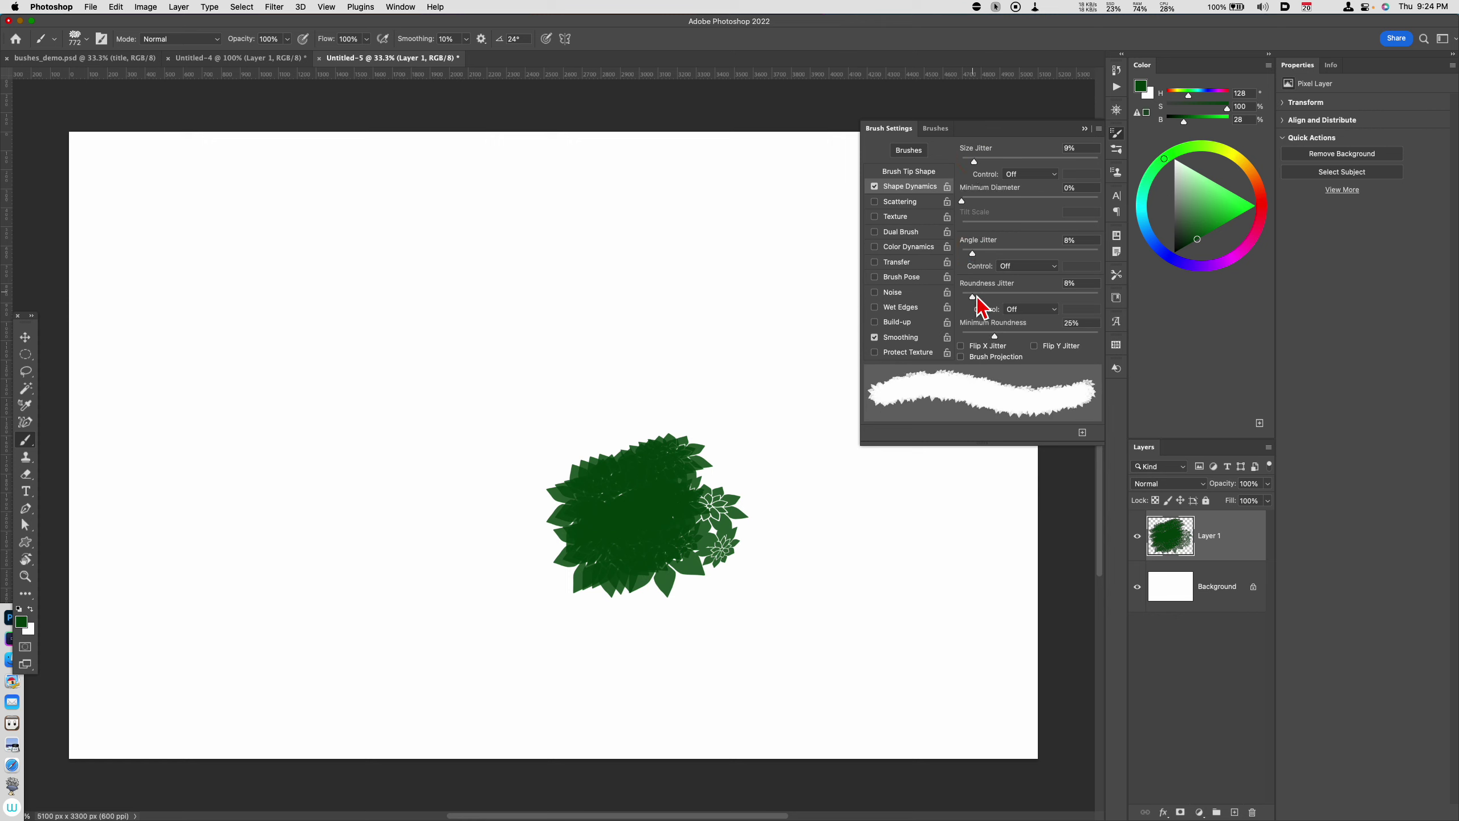
pyautogui.click(961, 345)
# Step: Paint dark green bush clumps across the lower canvas, joining the upper-left patch to the middle
pyautogui.moveTo(824, 537)
pyautogui.mouseDown()
pyautogui.moveTo(830, 554)
pyautogui.moveTo(805, 587)
pyautogui.moveTo(586, 640)
pyautogui.moveTo(448, 609)
pyautogui.moveTo(316, 611)
pyautogui.moveTo(339, 626)
pyautogui.mouseUp()
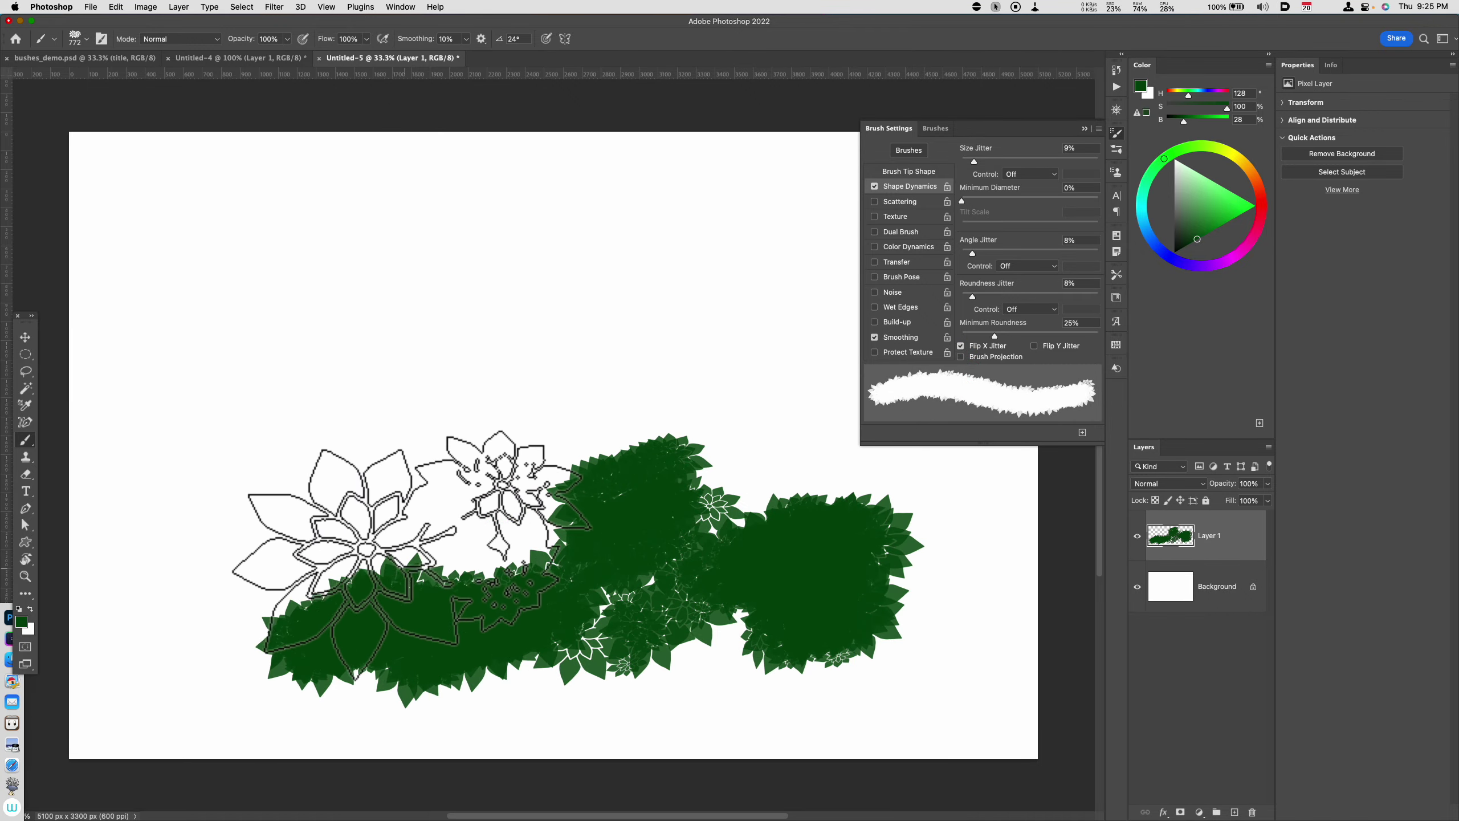
pyautogui.click(403, 443)
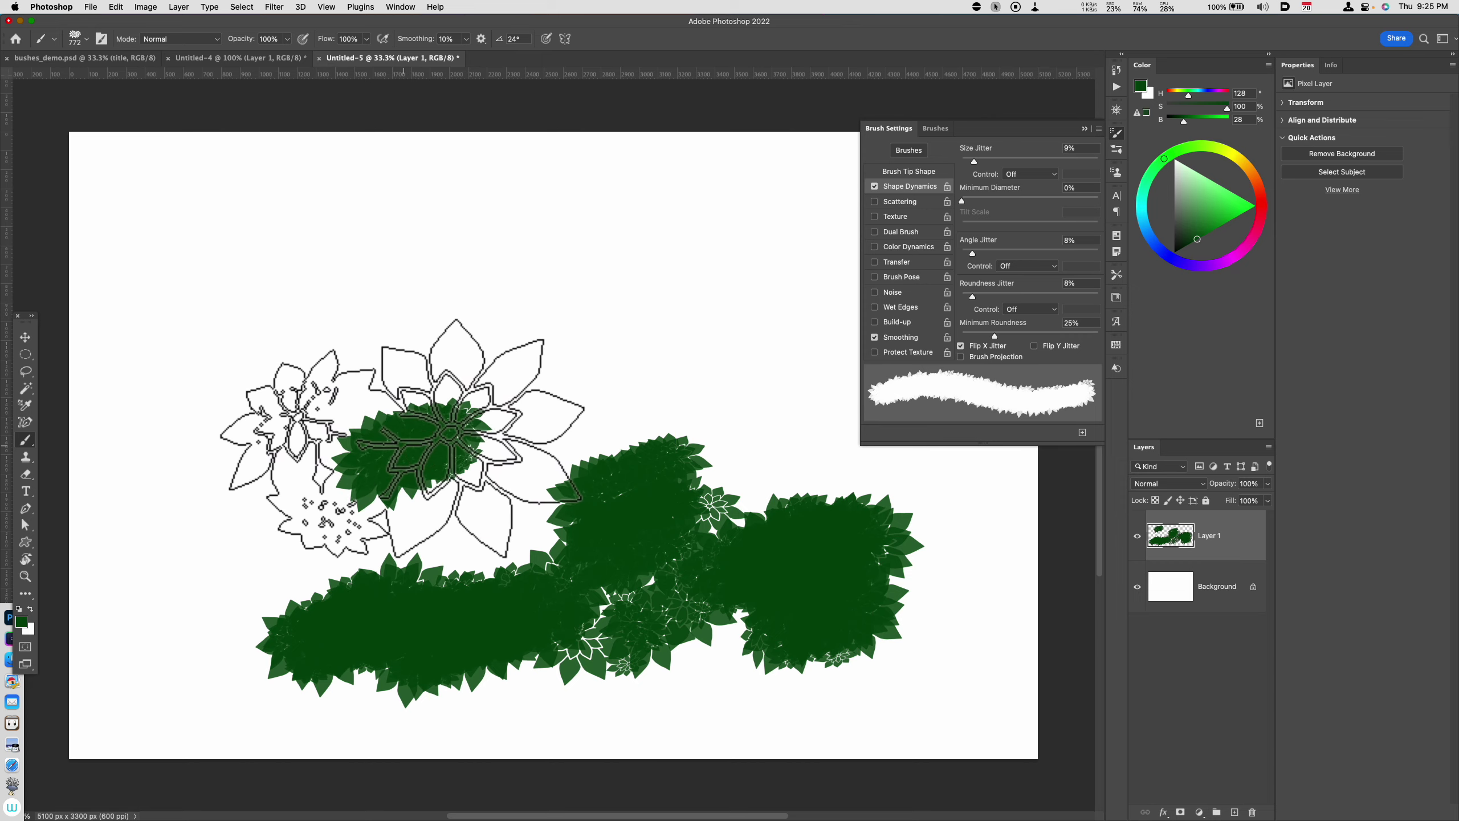
pyautogui.moveTo(403, 438)
pyautogui.mouseDown()
pyautogui.moveTo(437, 477)
pyautogui.moveTo(390, 442)
pyautogui.moveTo(455, 464)
pyautogui.moveTo(448, 451)
pyautogui.mouseUp()
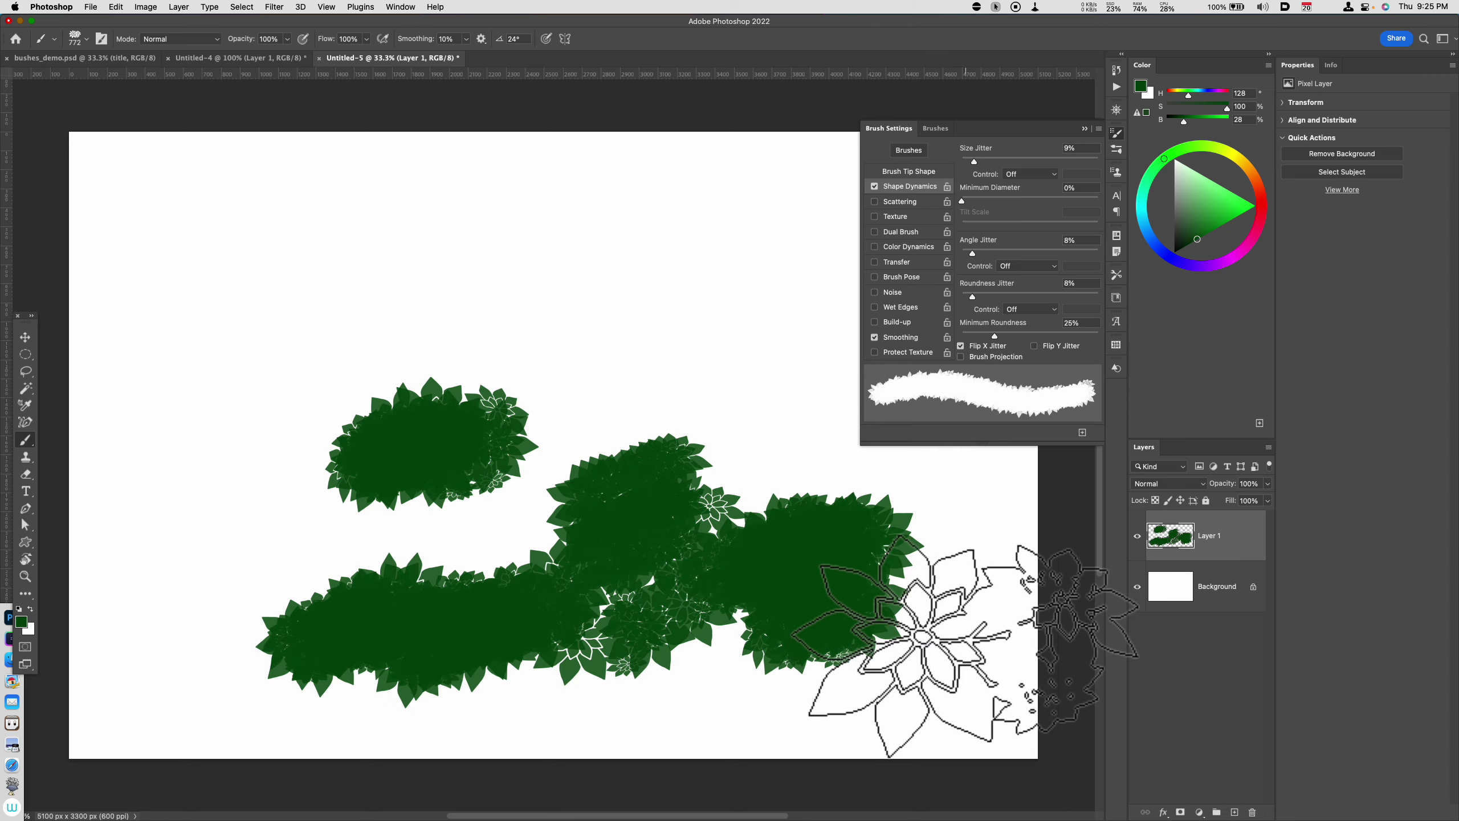
pyautogui.moveTo(495, 538)
pyautogui.mouseDown()
pyautogui.moveTo(489, 463)
pyautogui.moveTo(505, 489)
pyautogui.mouseUp()
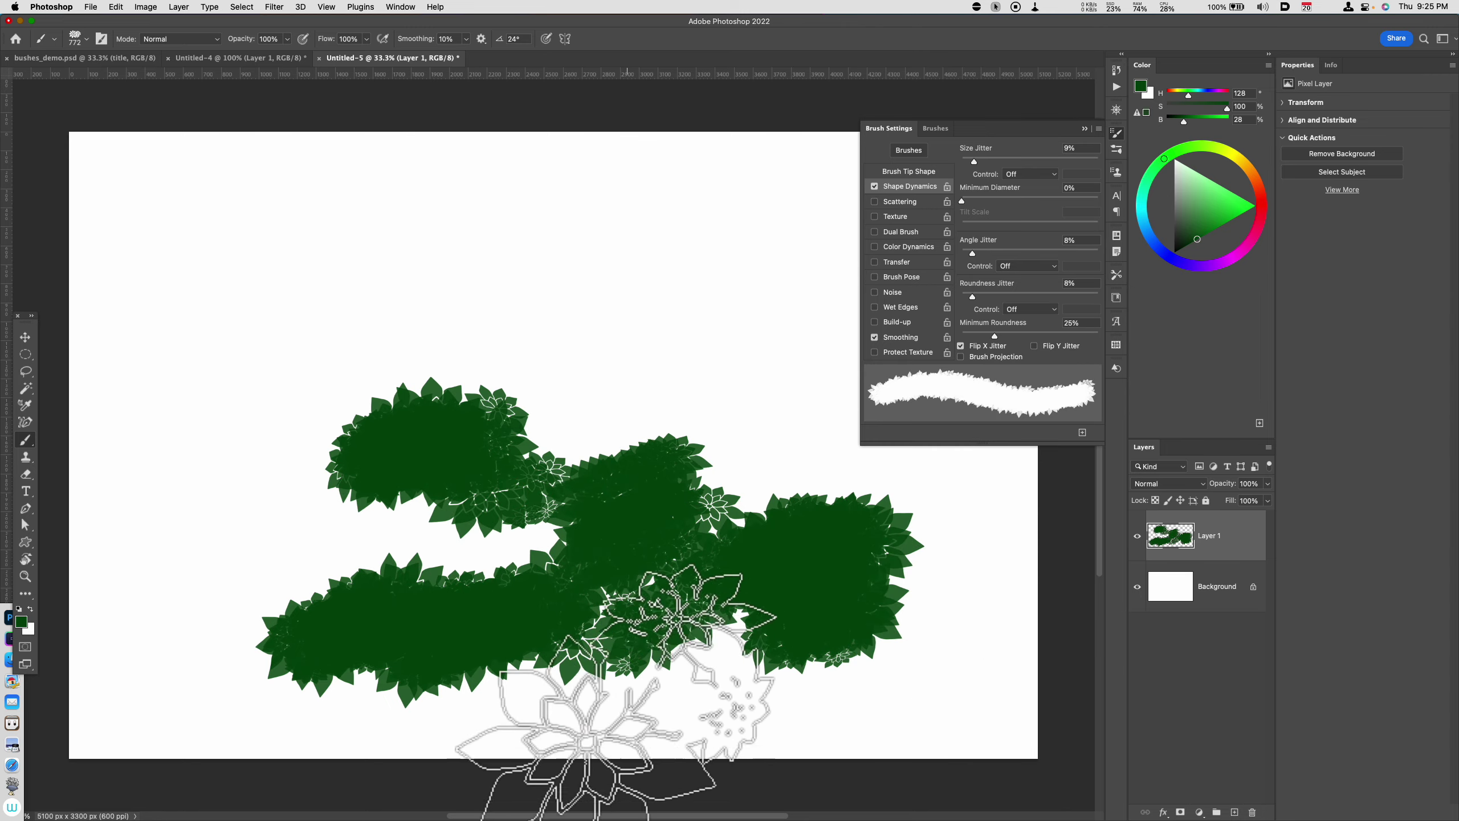
pyautogui.click(674, 457)
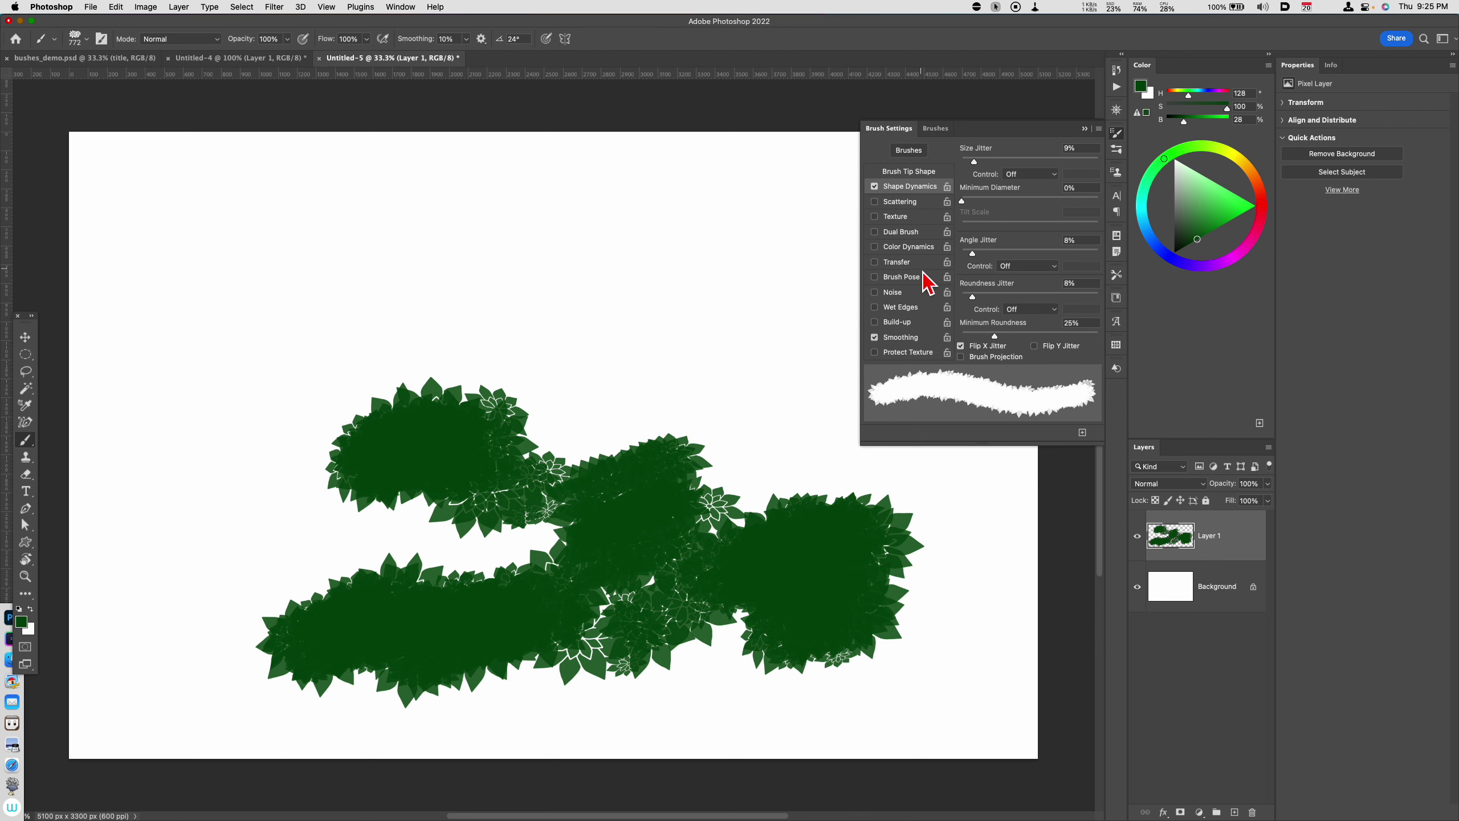
# Step: Enable Color Dynamics at 60% jitter and paint a lighter mottled bush at the top
pyautogui.click(902, 249)
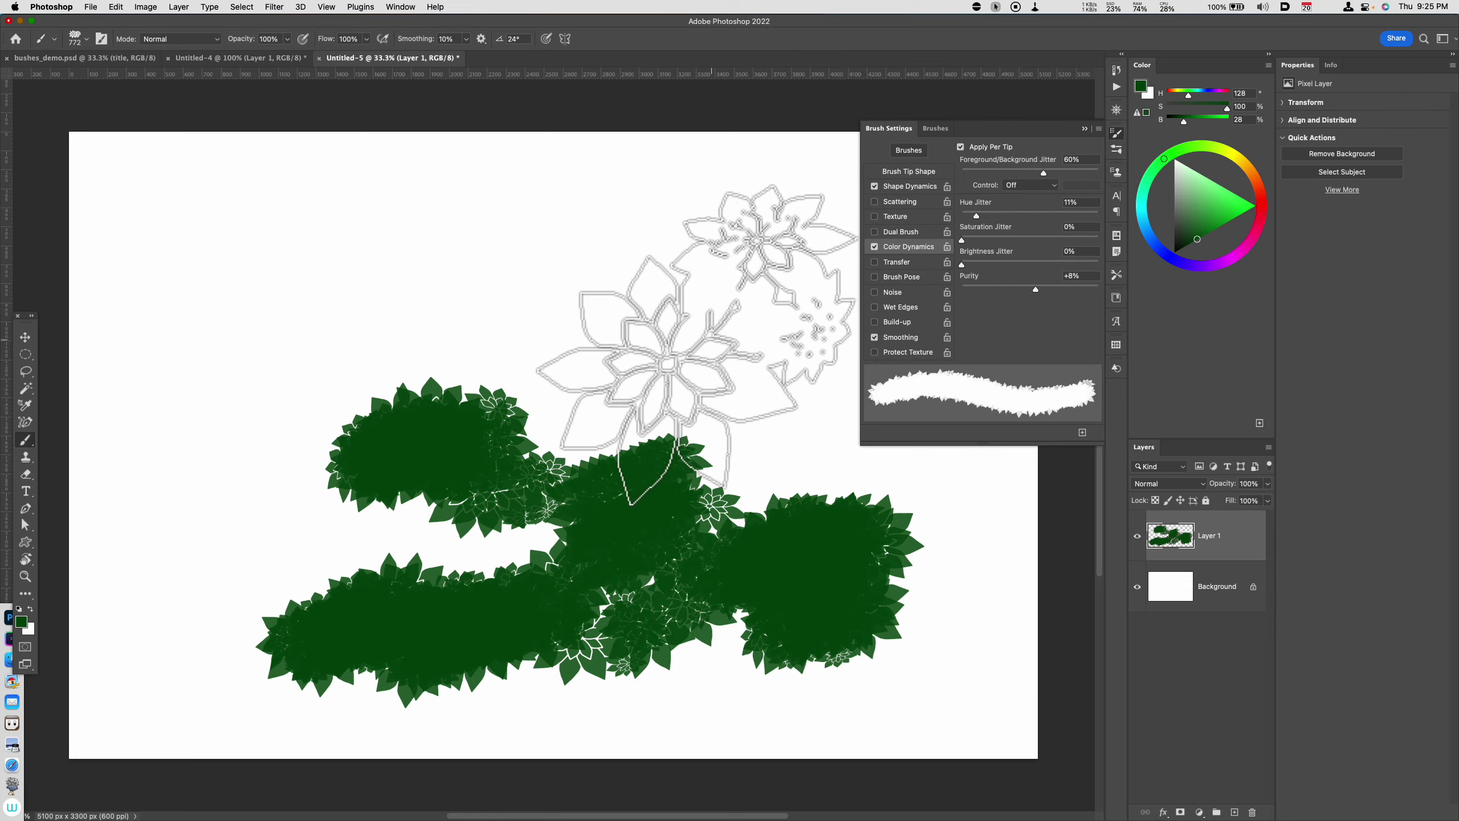
pyautogui.moveTo(550, 334)
pyautogui.mouseDown()
pyautogui.moveTo(660, 298)
pyautogui.moveTo(609, 322)
pyautogui.moveTo(672, 402)
pyautogui.mouseUp()
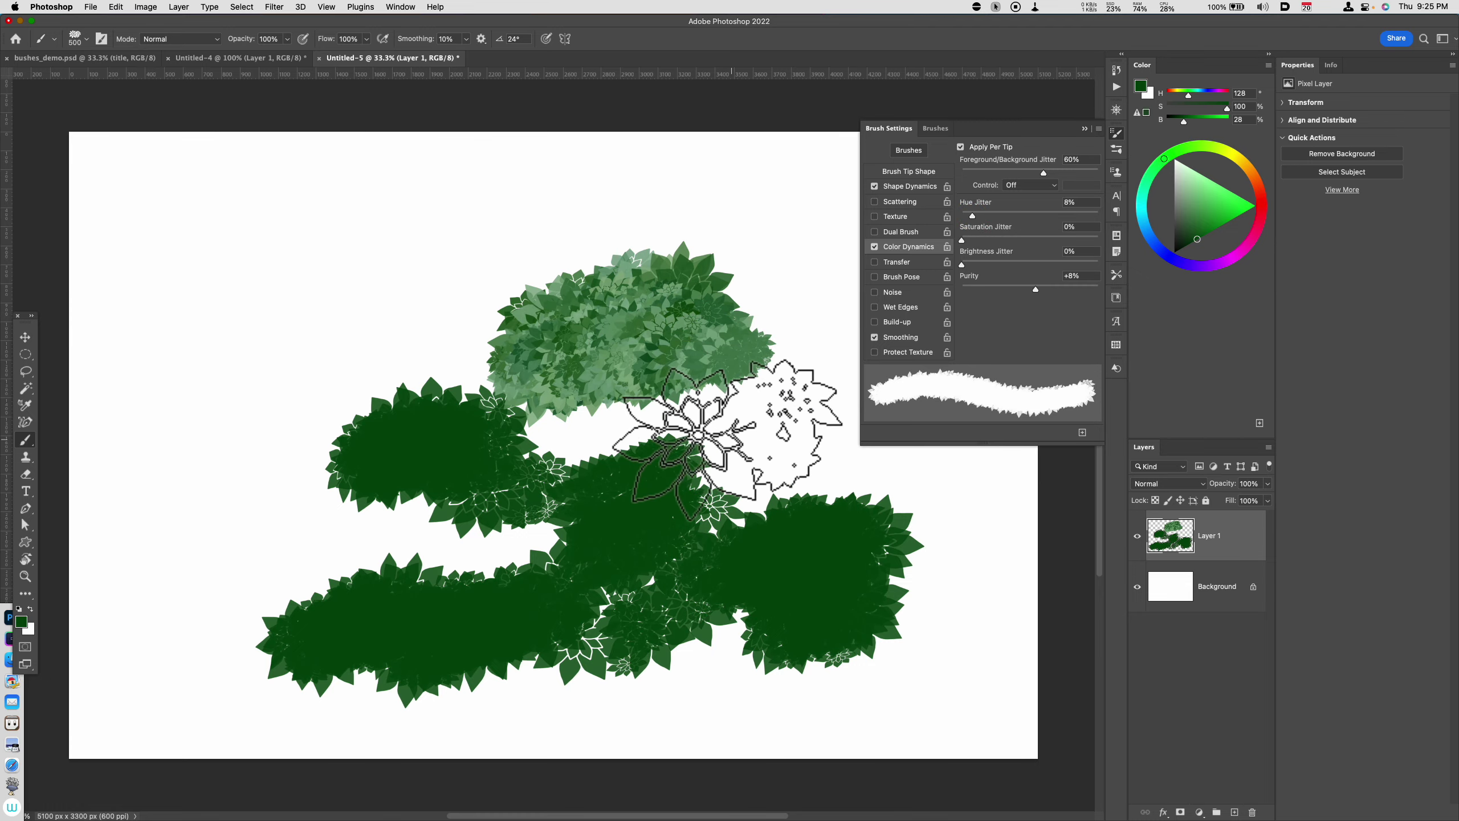
pyautogui.press(']')
pyautogui.press(']')
pyautogui.moveTo(586, 261); pyautogui.dragTo(683, 396)
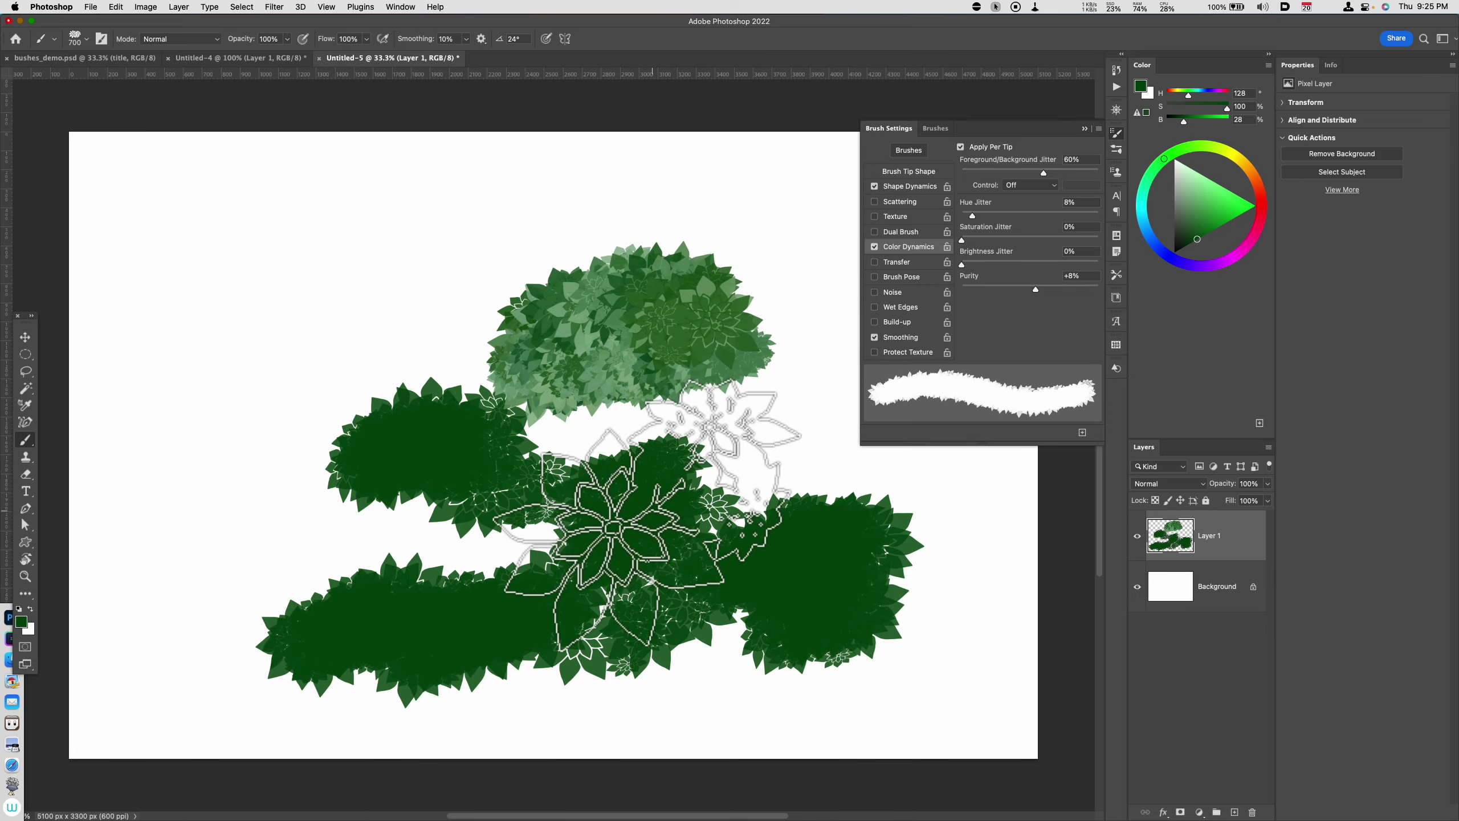
pyautogui.moveTo(612, 529)
pyautogui.mouseDown()
pyautogui.moveTo(666, 326)
pyautogui.moveTo(683, 667)
pyautogui.moveTo(724, 373)
pyautogui.mouseUp()
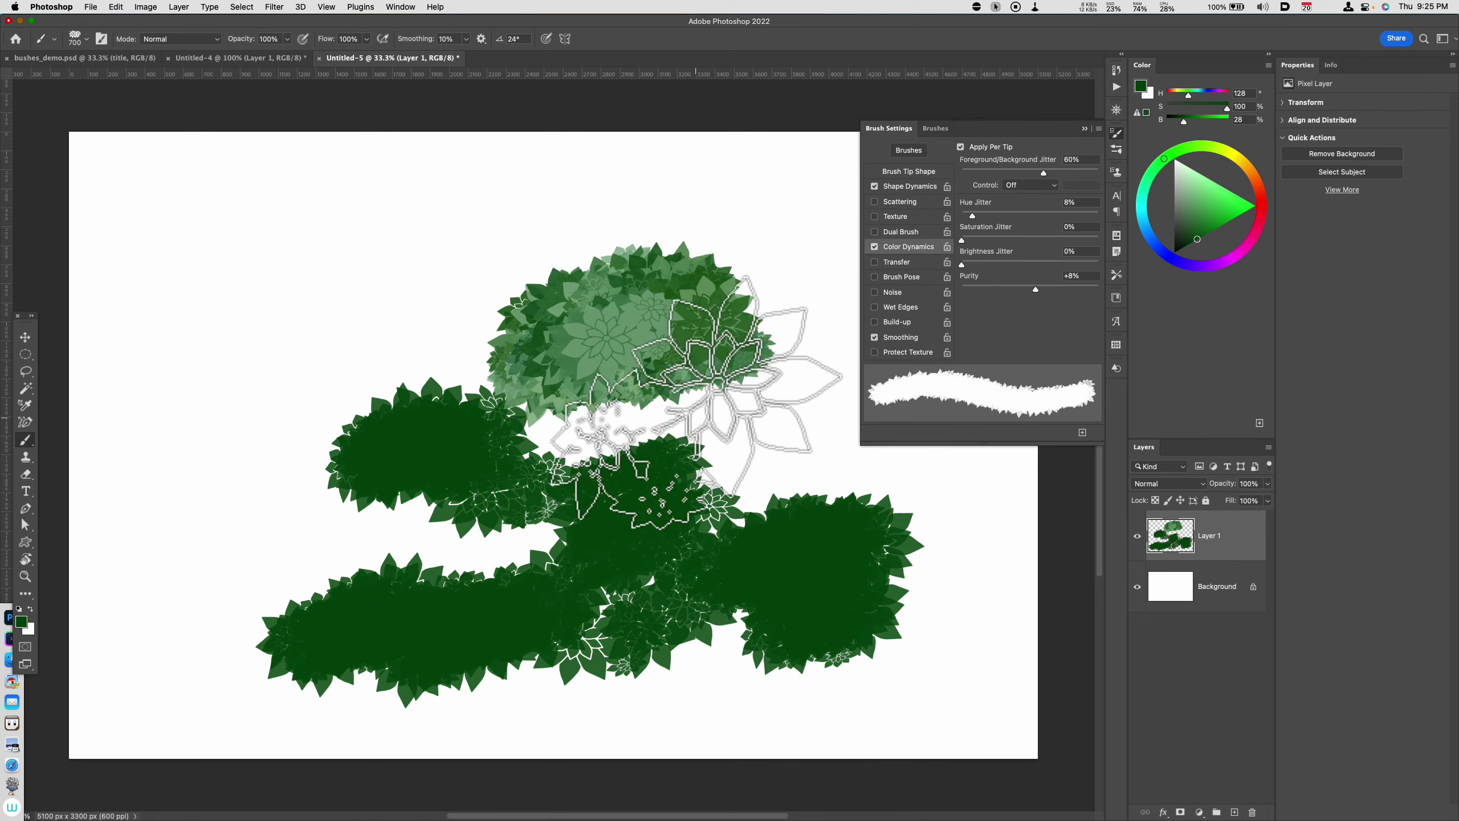
pyautogui.press('super+z')
pyautogui.press('super+z')
pyautogui.press('super+z')
pyautogui.press('super+z')
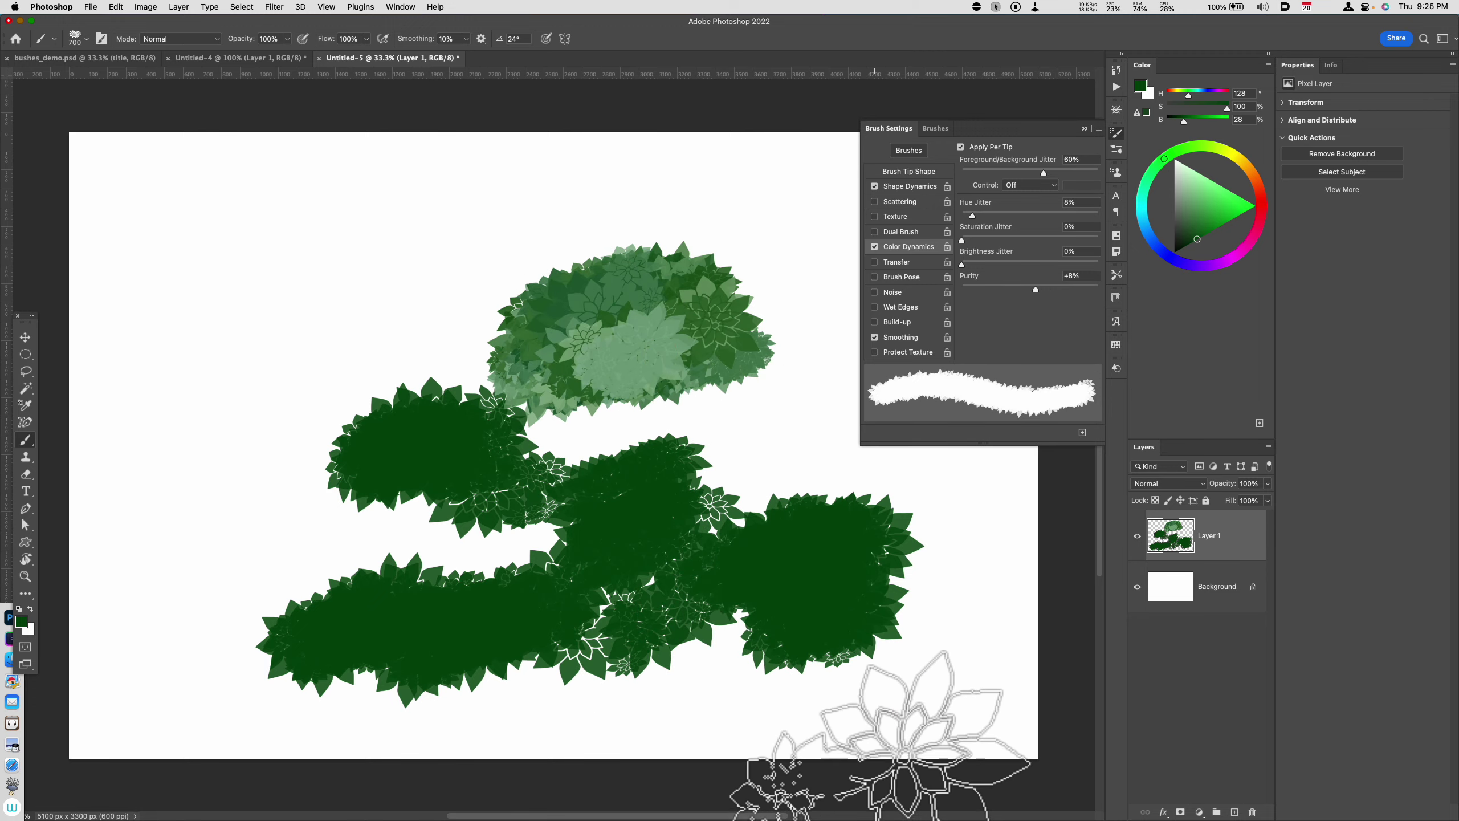
pyautogui.press('super+z')
pyautogui.press('super+z')
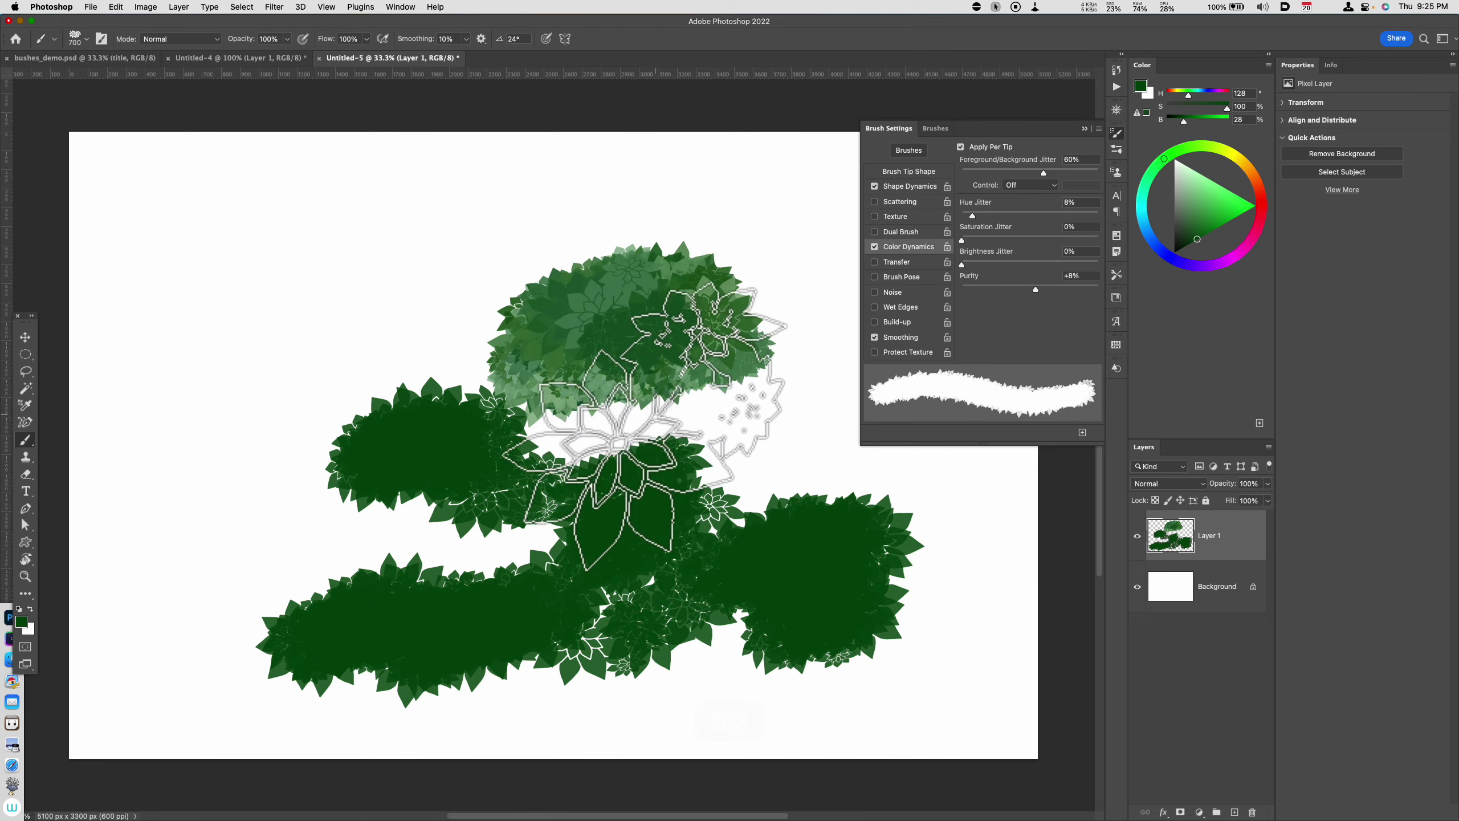
pyautogui.press('super+z')
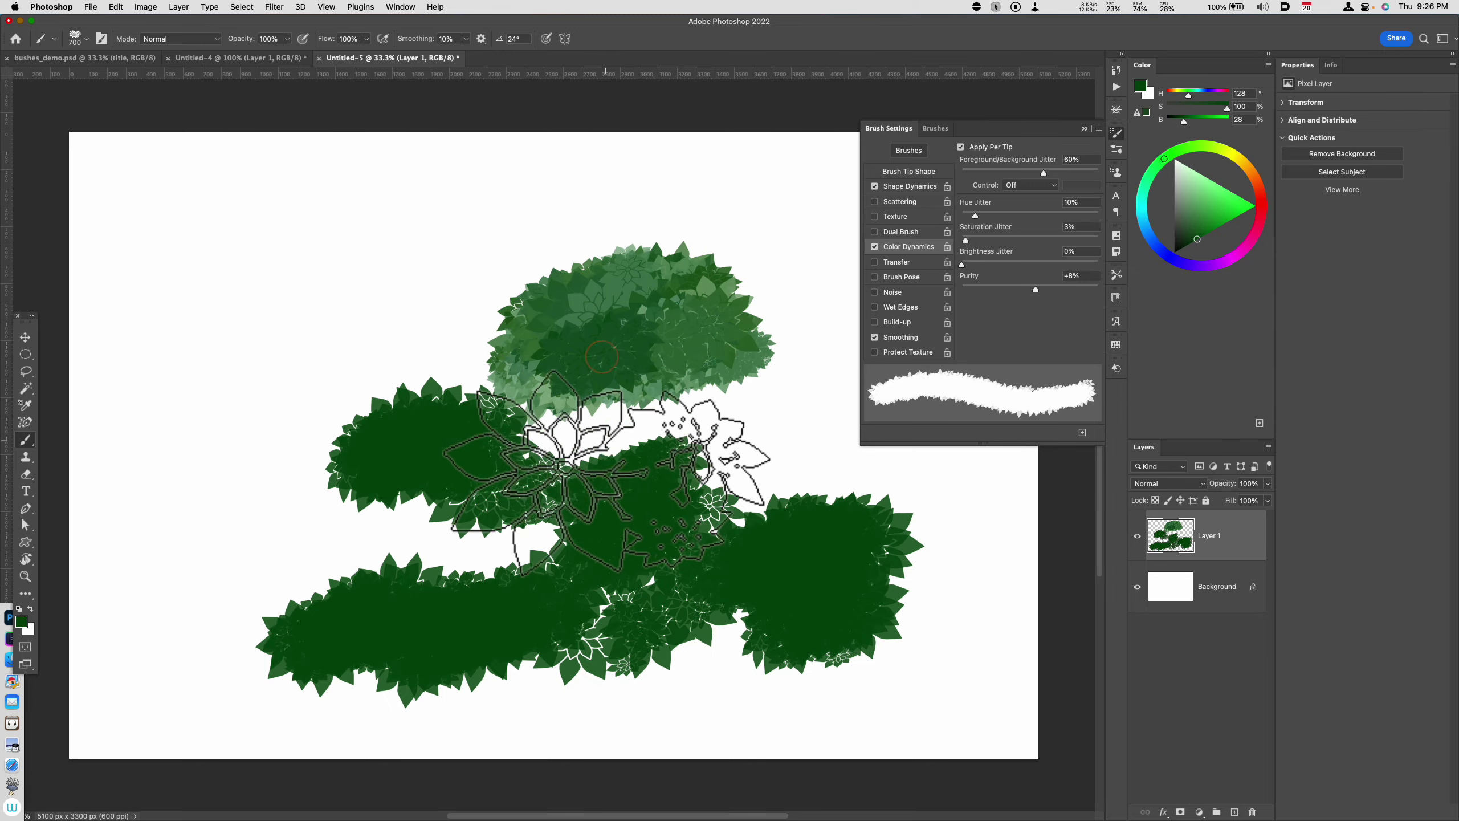
# Step: Paint a second mottled bush at the upper left, varying brush size between 200 and 500
pyautogui.moveTo(241, 334)
pyautogui.mouseDown()
pyautogui.moveTo(273, 320)
pyautogui.moveTo(277, 247)
pyautogui.moveTo(262, 255)
pyautogui.moveTo(282, 322)
pyautogui.mouseUp()
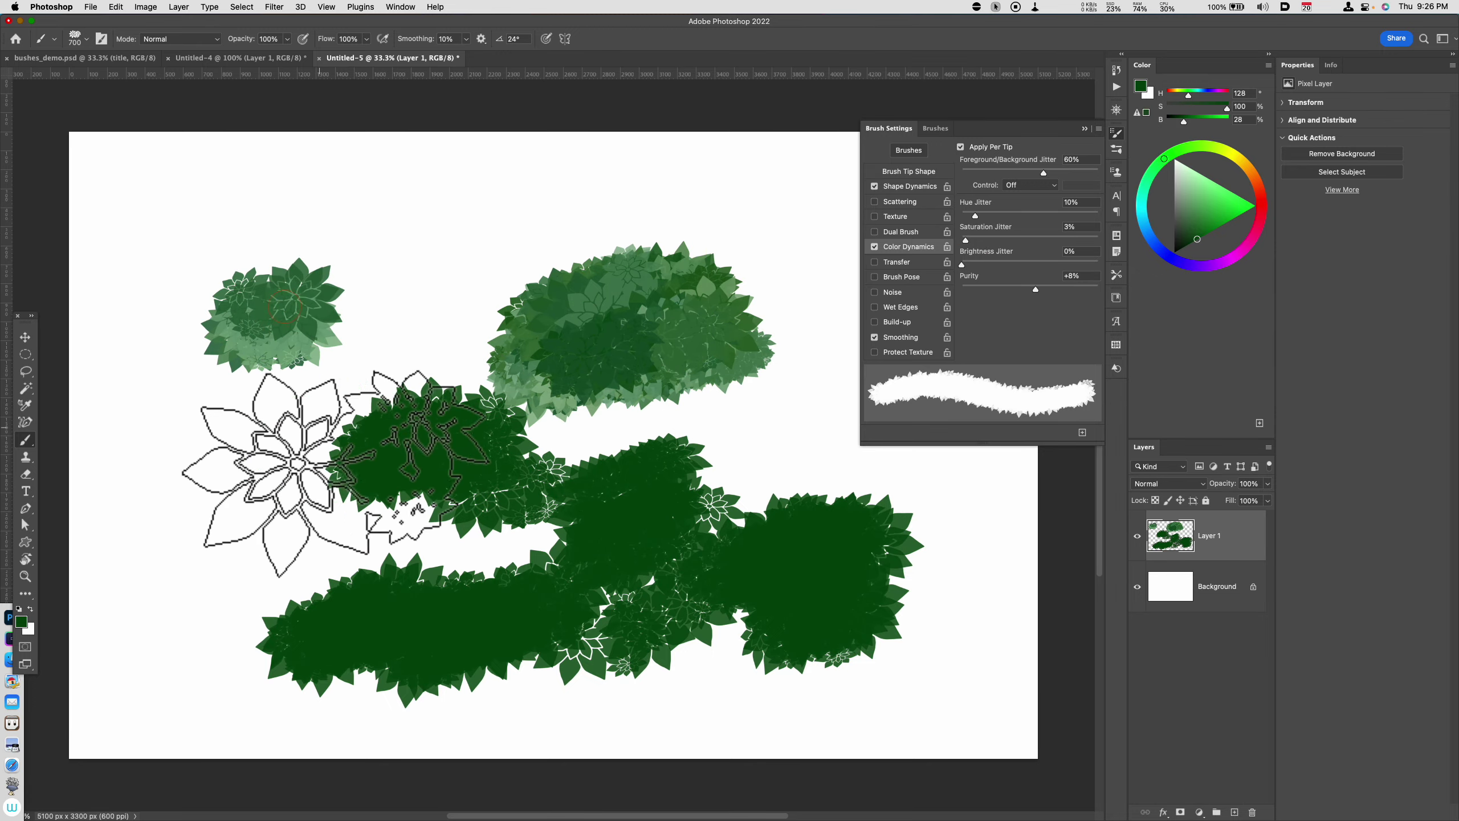
pyautogui.press('[')
pyautogui.press('[')
pyautogui.press('[')
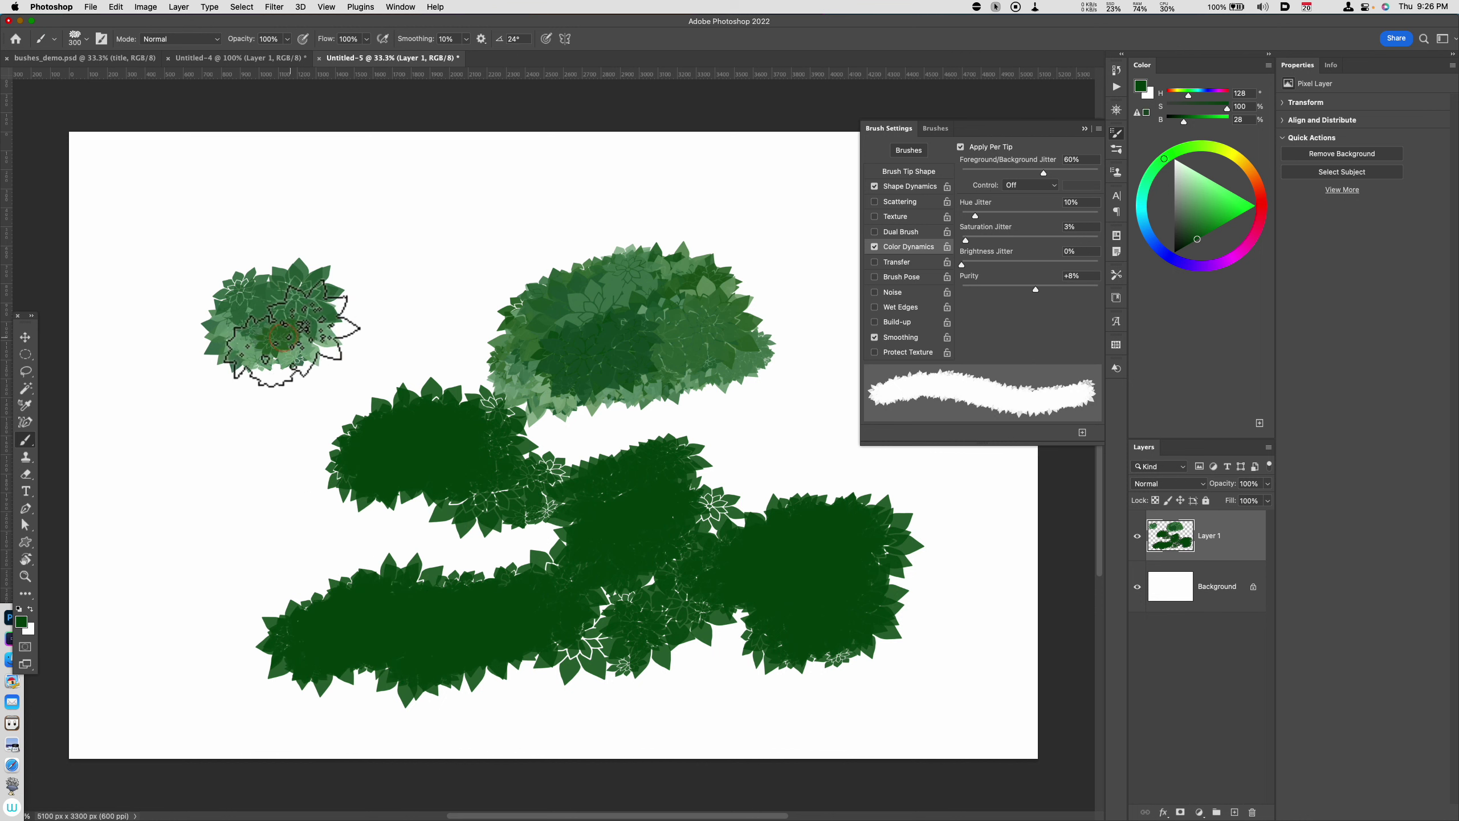
pyautogui.press('[')
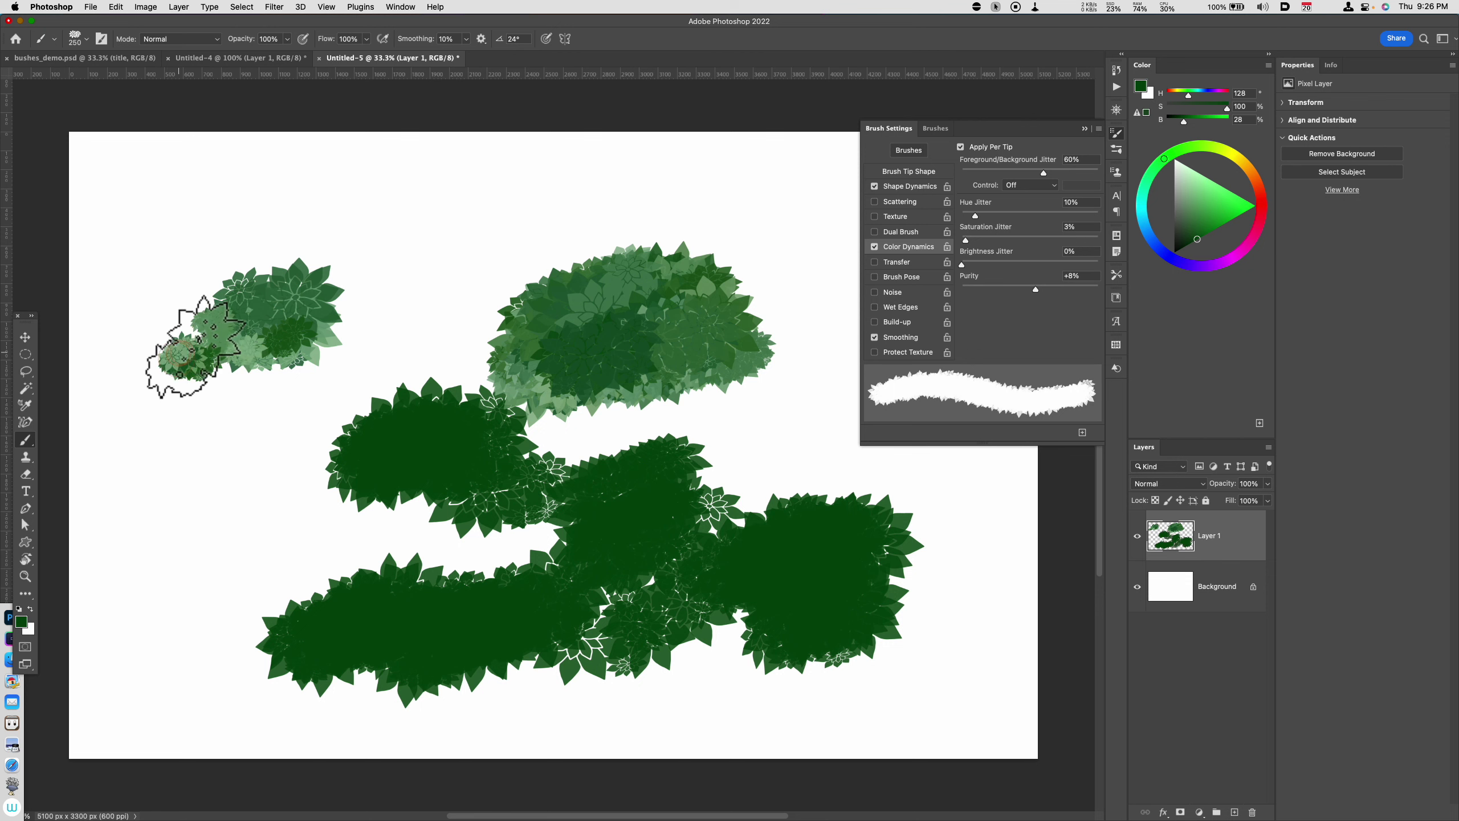
pyautogui.press(']')
pyautogui.press(']')
pyautogui.press(']')
pyautogui.moveTo(175, 339); pyautogui.dragTo(190, 342)
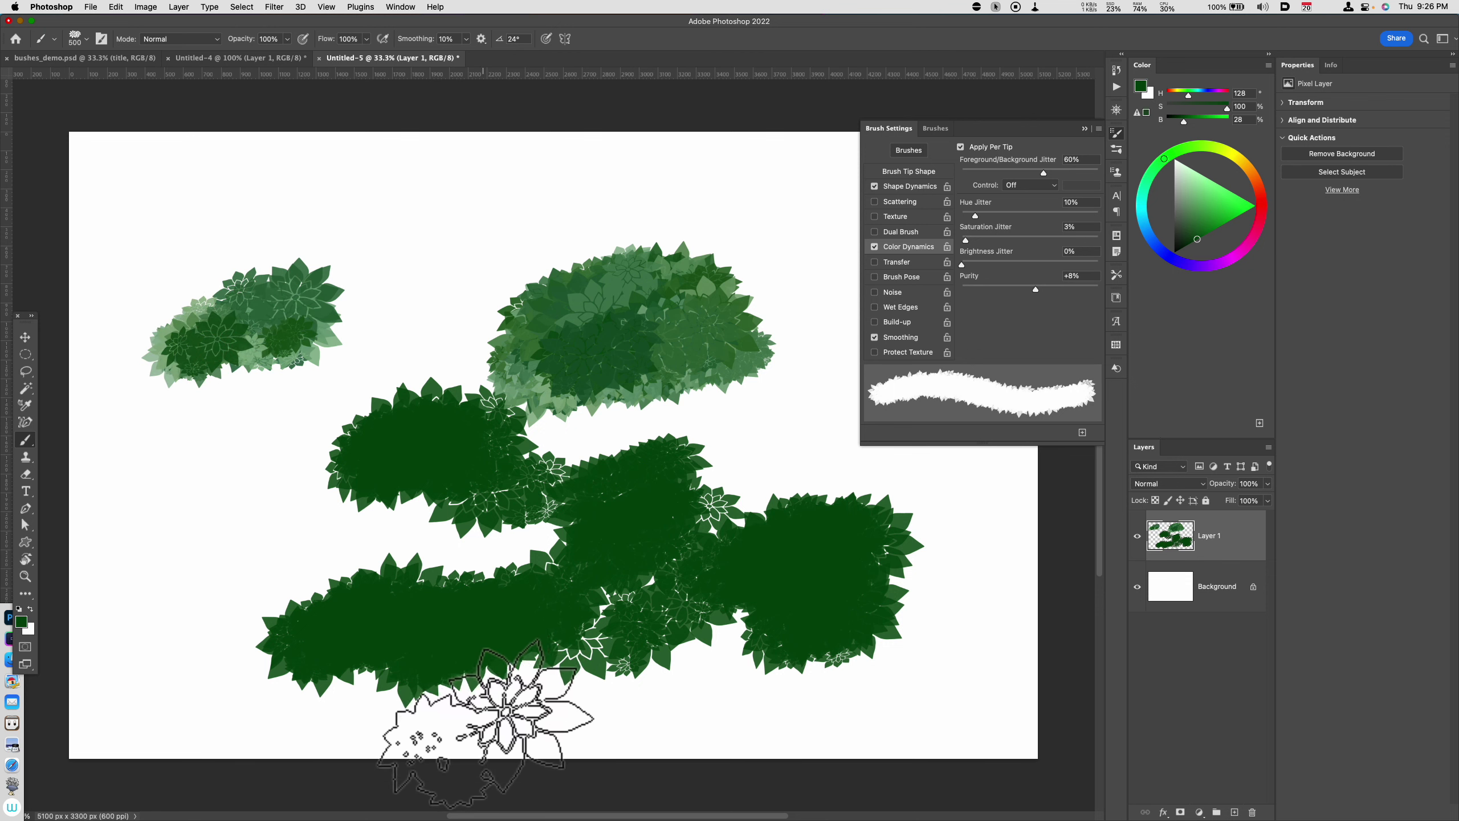
pyautogui.moveTo(396, 413); pyautogui.dragTo(285, 318)
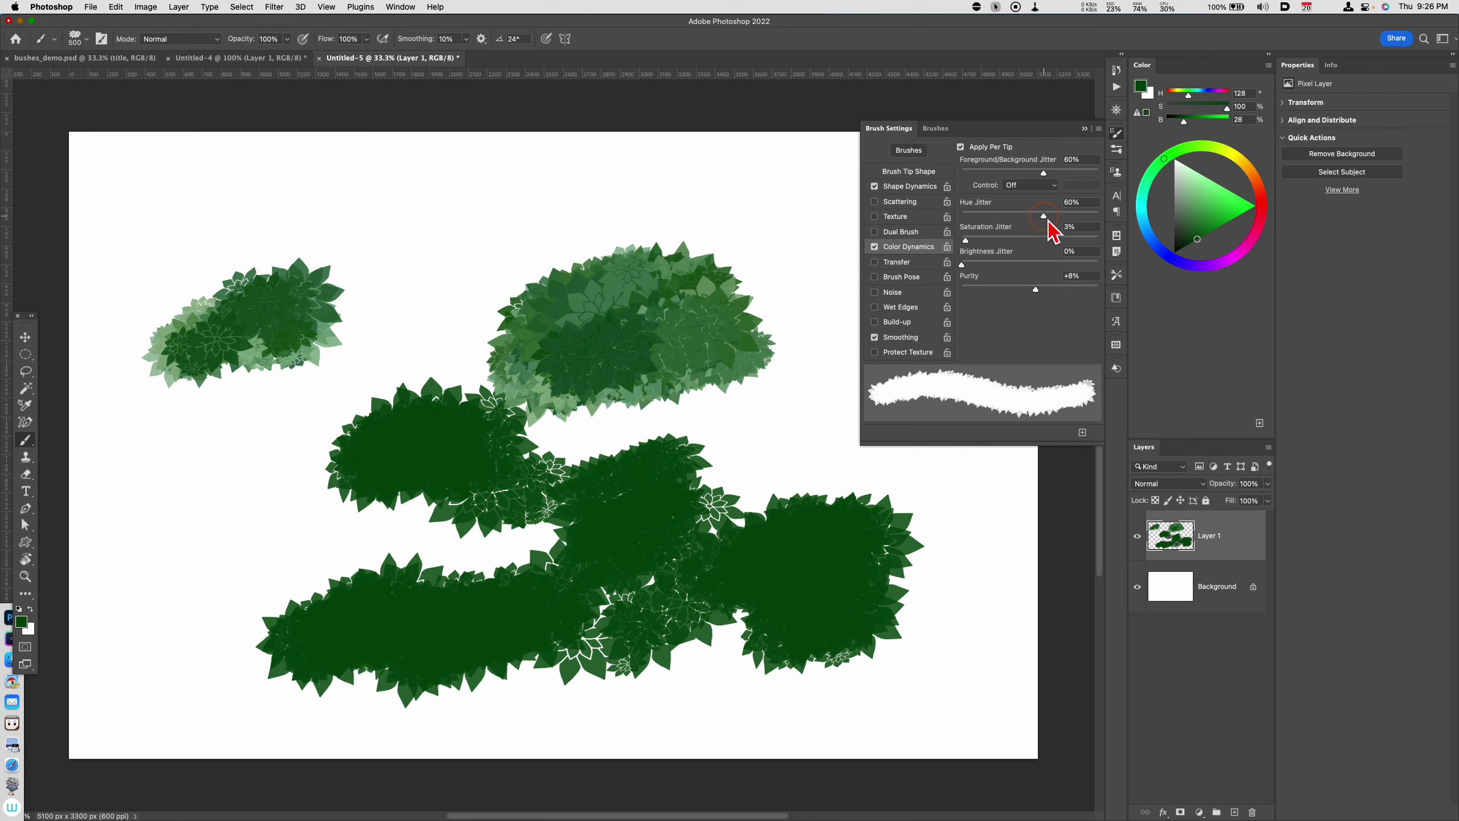
# Step: Test the 19% hue-jitter brush with several multicoloured leaf dabs over the bushes
pyautogui.moveTo(472, 261)
pyautogui.mouseDown()
pyautogui.moveTo(457, 323)
pyautogui.moveTo(418, 329)
pyautogui.moveTo(526, 239)
pyautogui.moveTo(456, 317)
pyautogui.moveTo(414, 243)
pyautogui.moveTo(564, 243)
pyautogui.moveTo(446, 309)
pyautogui.moveTo(335, 473)
pyautogui.moveTo(306, 577)
pyautogui.moveTo(360, 362)
pyautogui.moveTo(624, 270)
pyautogui.moveTo(244, 460)
pyautogui.mouseUp()
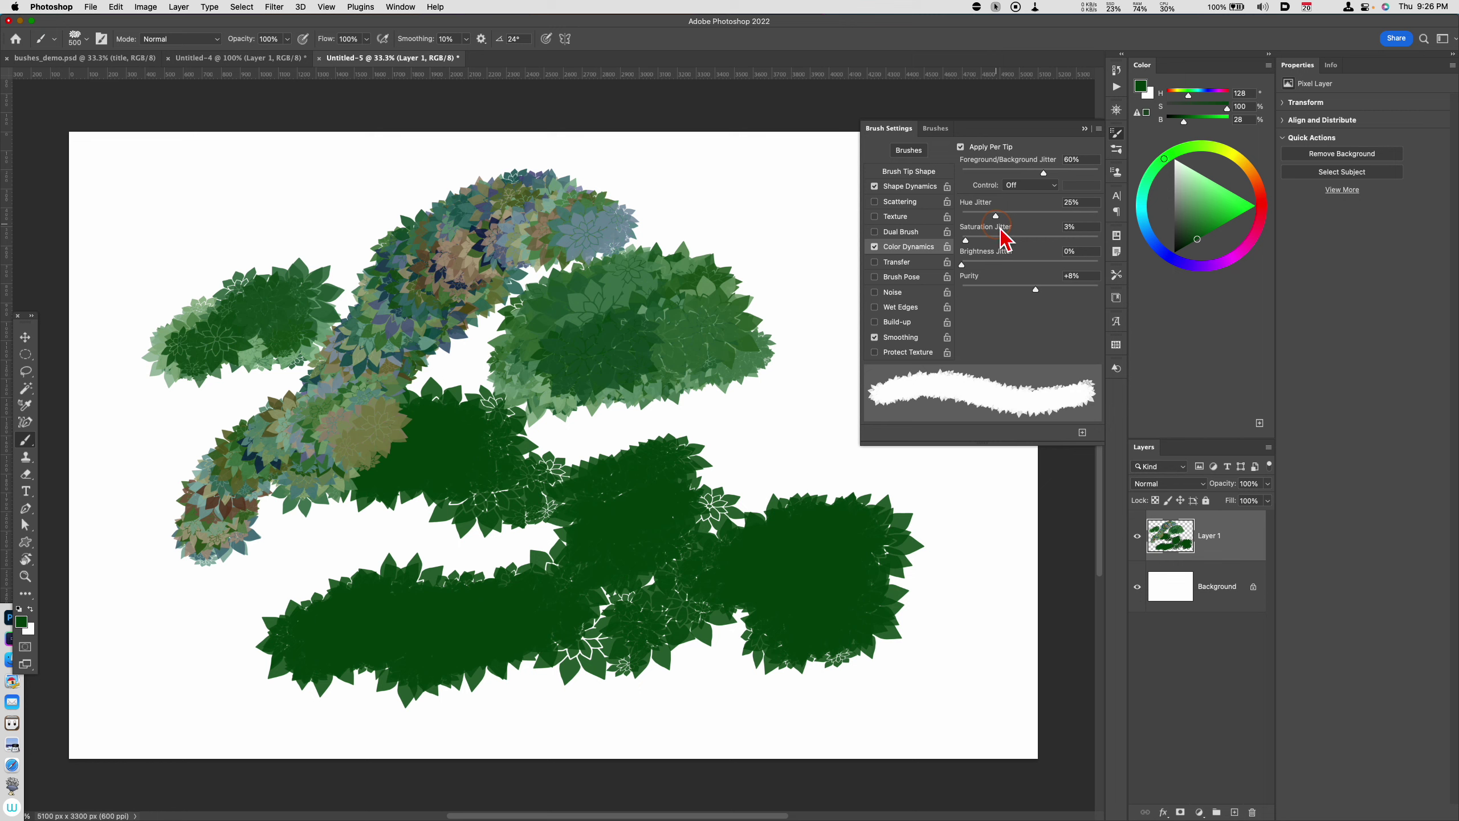
pyautogui.moveTo(732, 408); pyautogui.dragTo(781, 449)
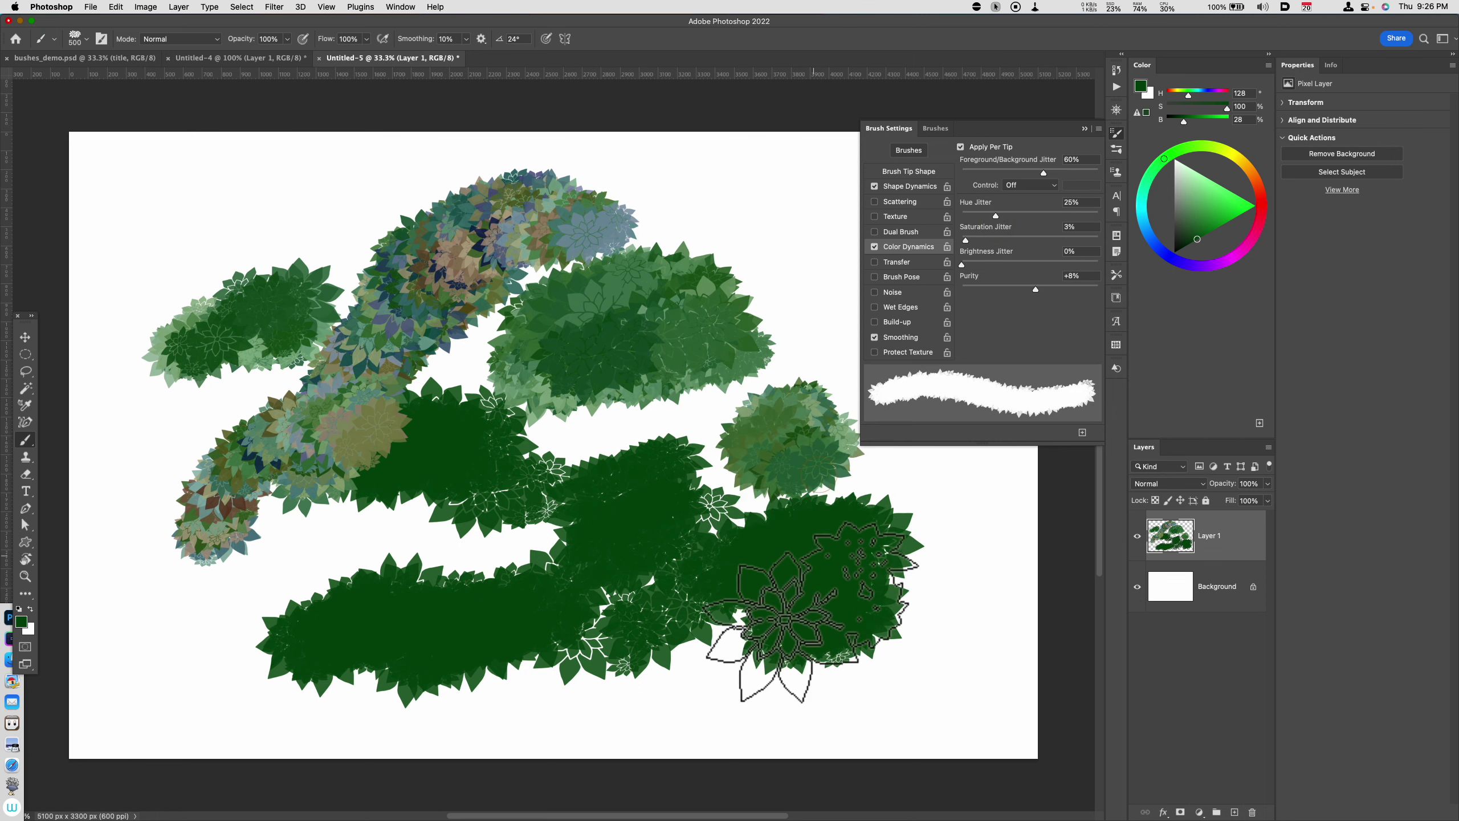
pyautogui.click(785, 619)
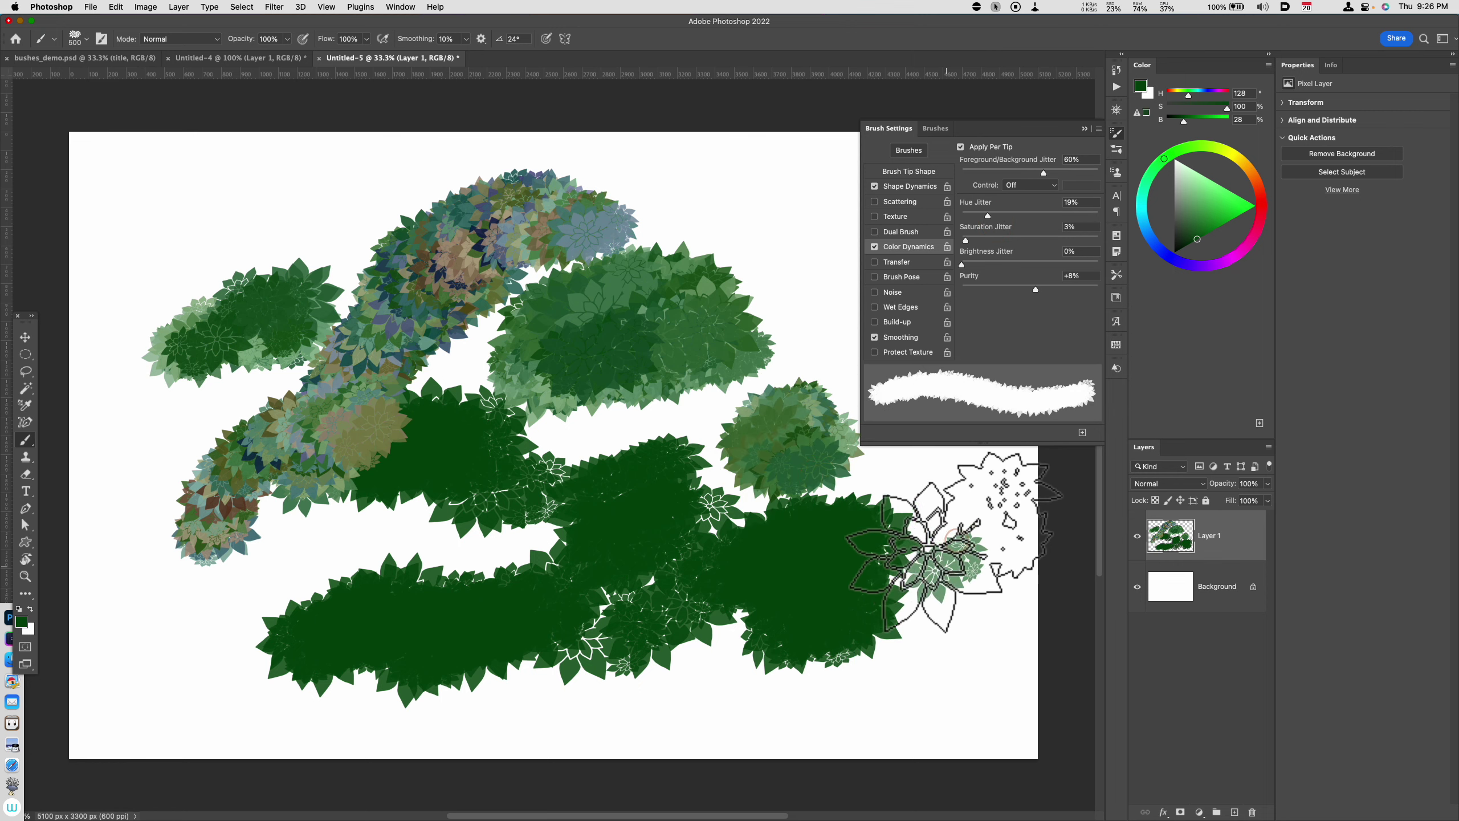
pyautogui.click(969, 584)
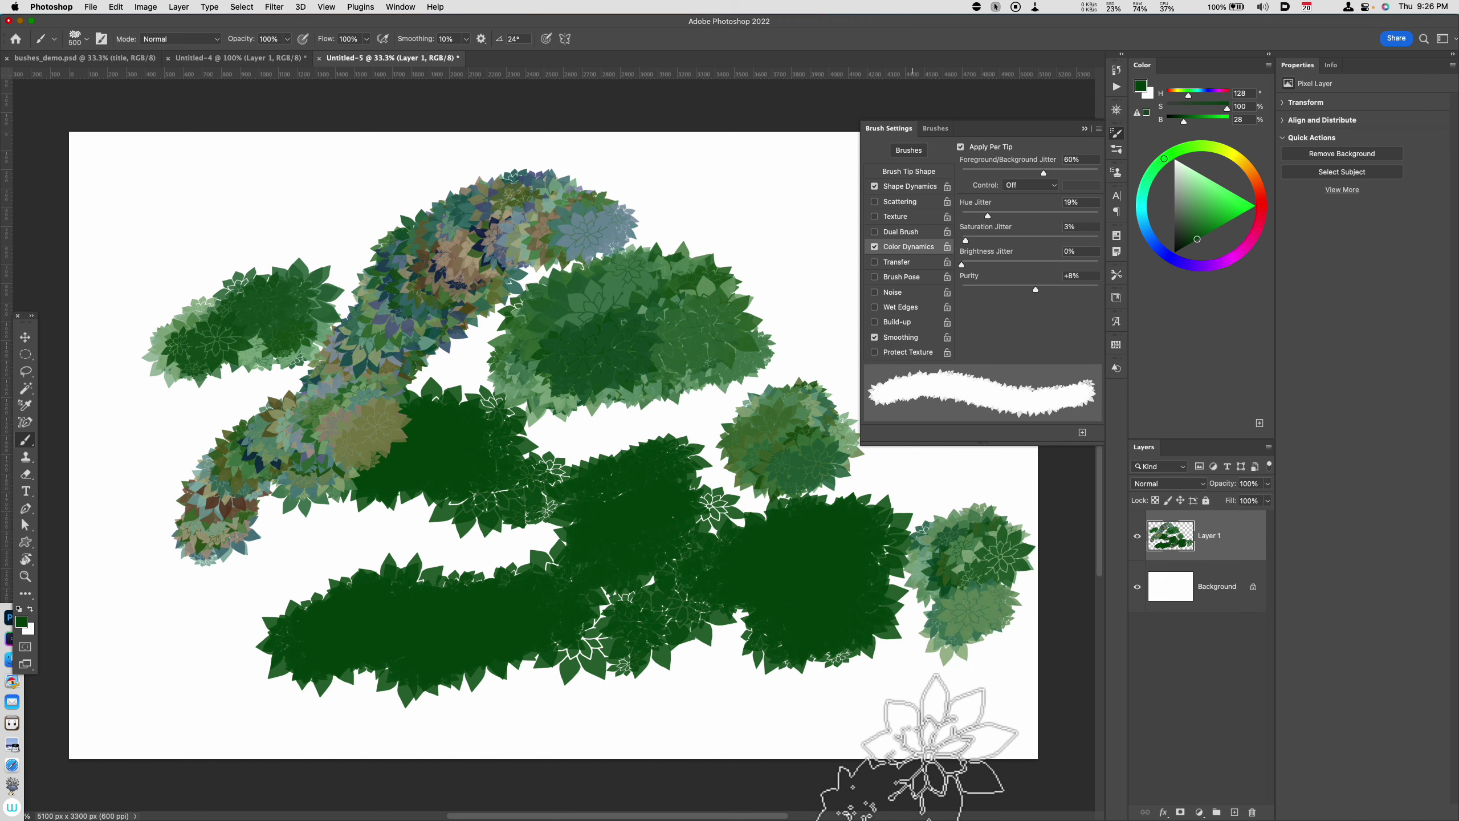
# Step: Clear the layer and paint one new mottled green bush near the canvas centre
pyautogui.press('super+x')
pyautogui.moveTo(517, 459); pyautogui.dragTo(597, 425)
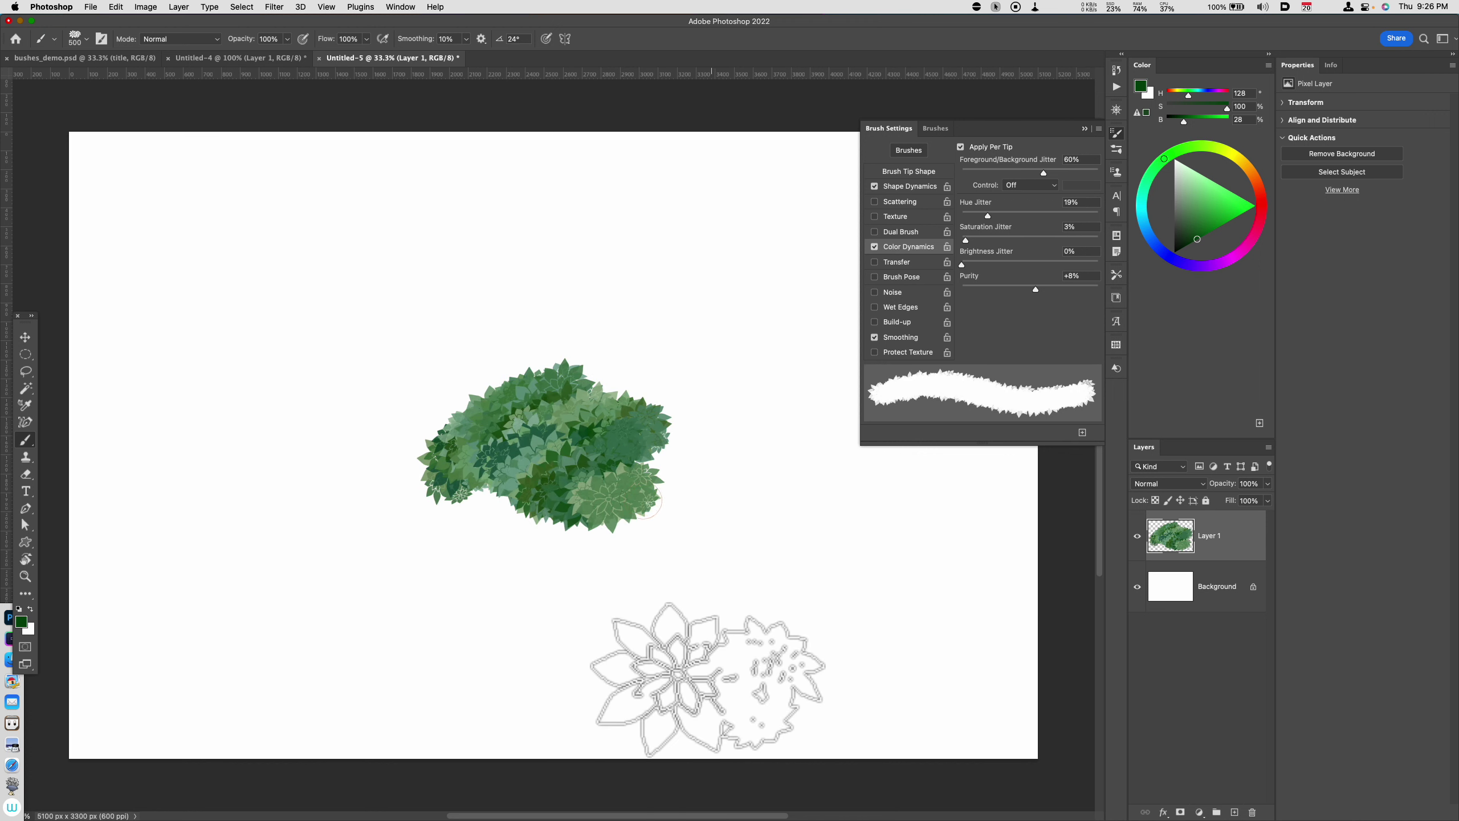
pyautogui.moveTo(618, 554)
pyautogui.mouseDown()
pyautogui.moveTo(586, 488)
pyautogui.moveTo(672, 537)
pyautogui.mouseUp()
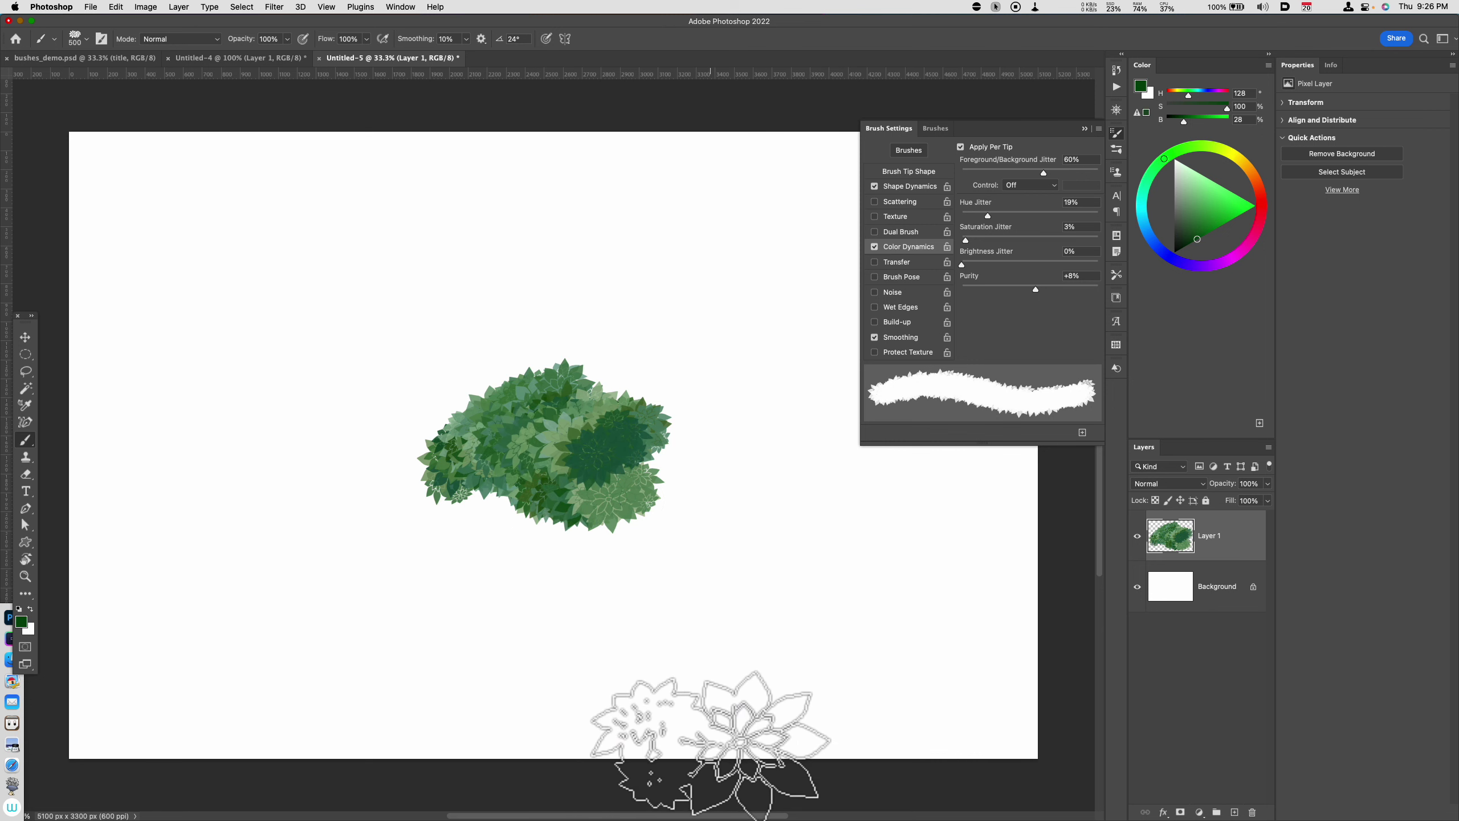
pyautogui.press('super+z')
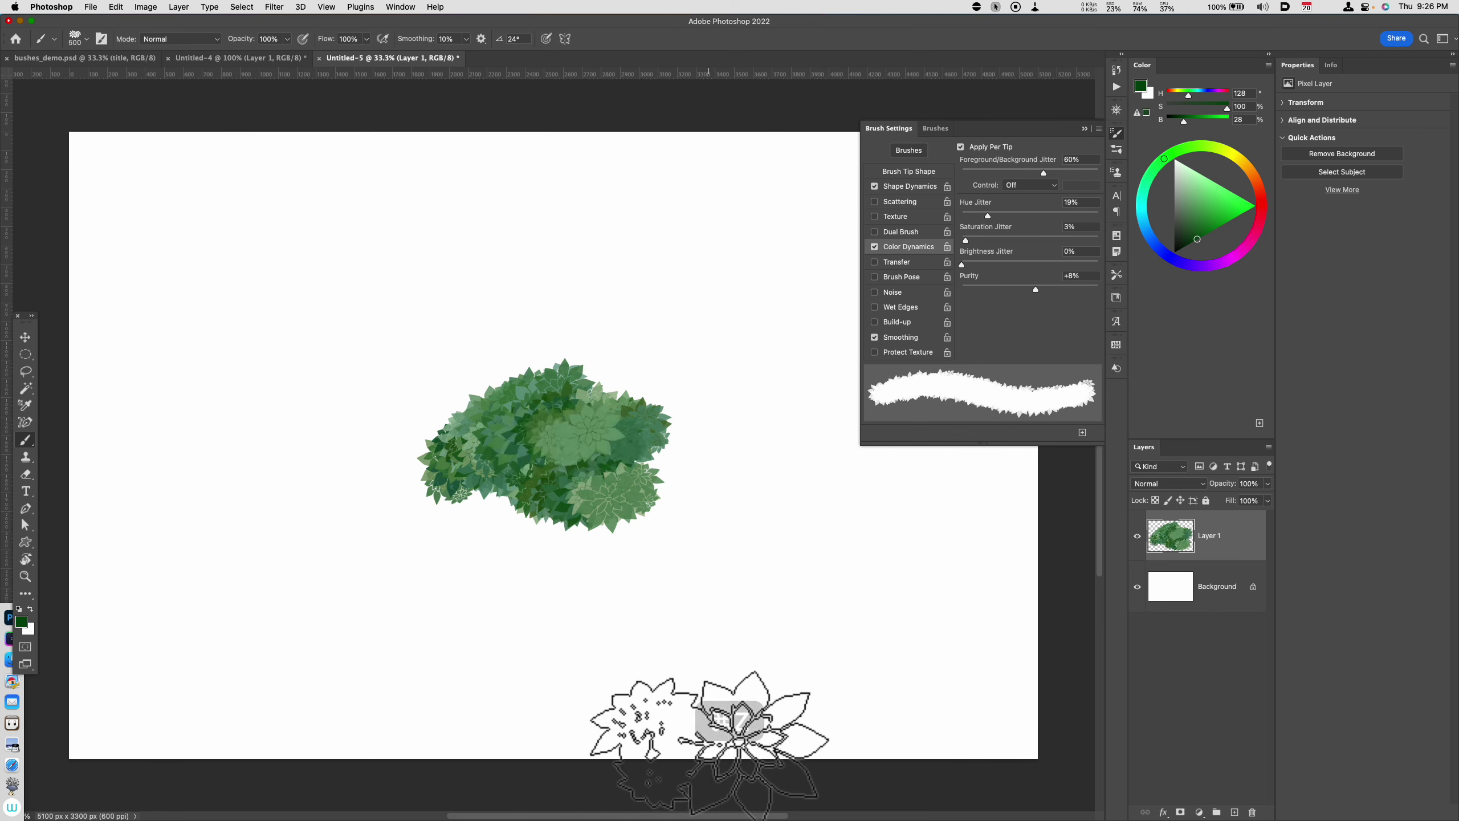
# Step: Enable Scattering at 75% and paint a looser test bush to the right of the first
pyautogui.click(925, 189)
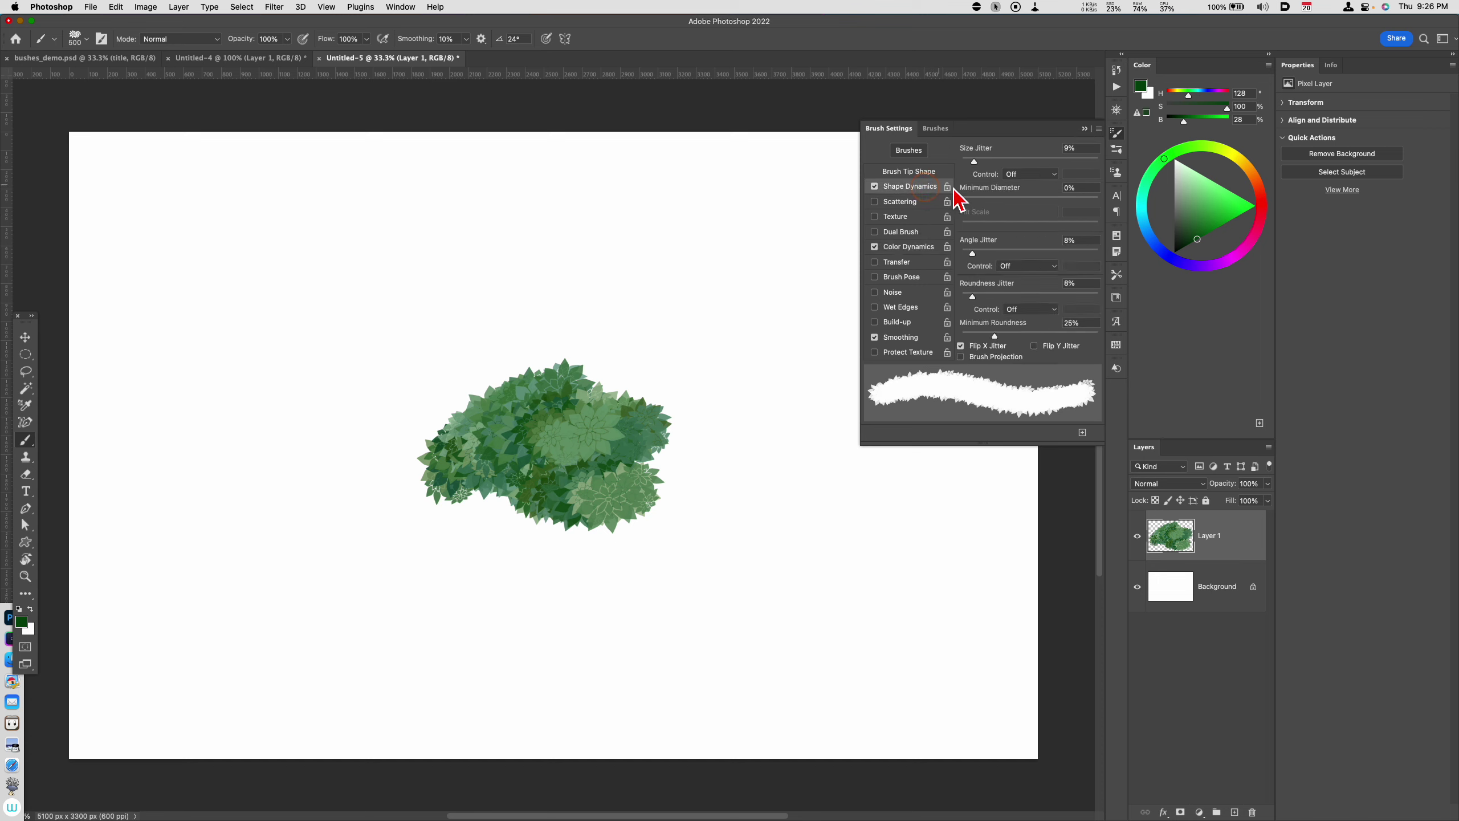
pyautogui.click(925, 202)
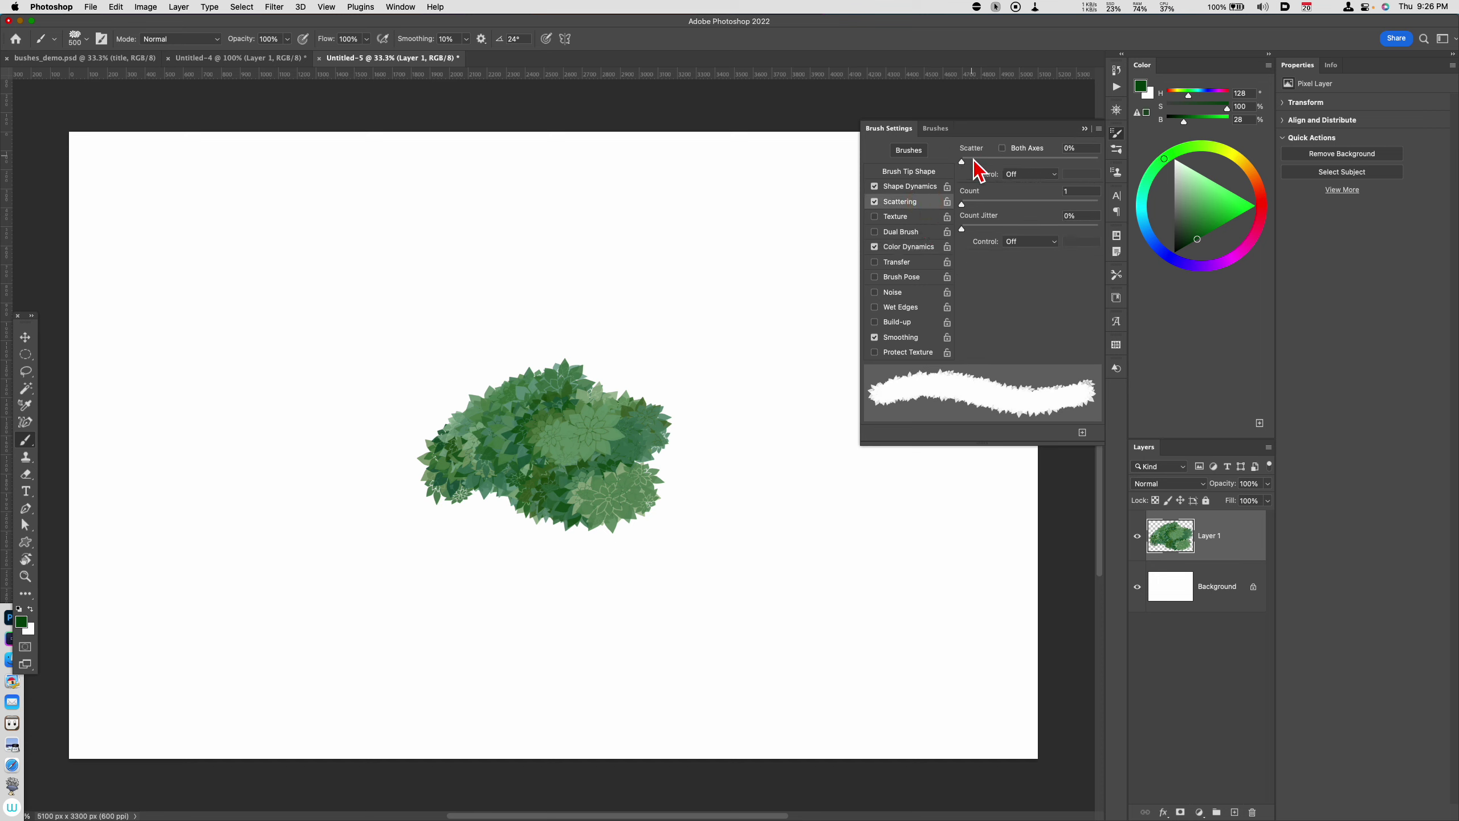
pyautogui.moveTo(661, 541)
pyautogui.mouseDown()
pyautogui.moveTo(733, 537)
pyautogui.moveTo(772, 496)
pyautogui.moveTo(821, 561)
pyautogui.moveTo(810, 580)
pyautogui.mouseUp()
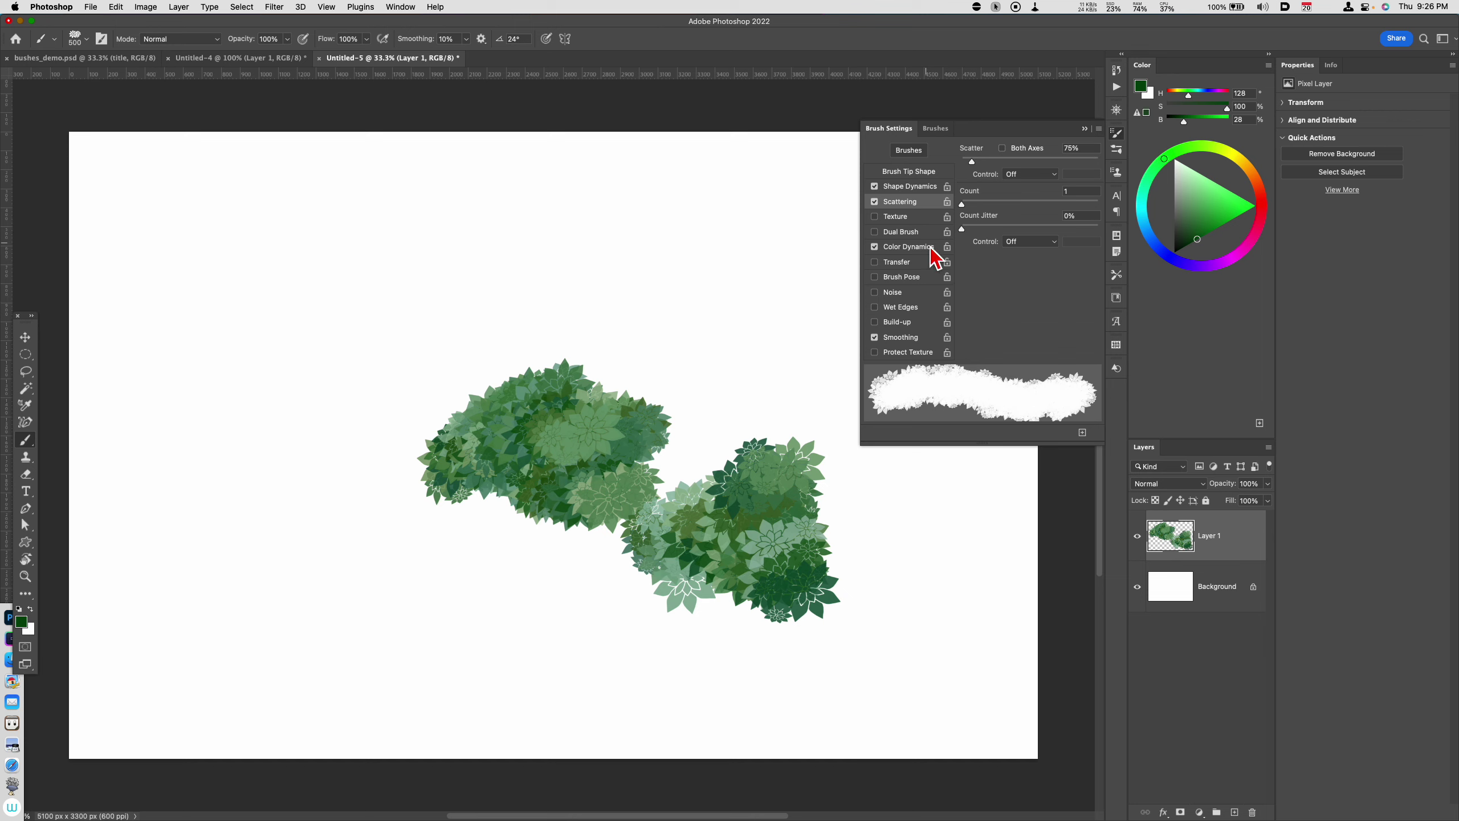
pyautogui.click(914, 246)
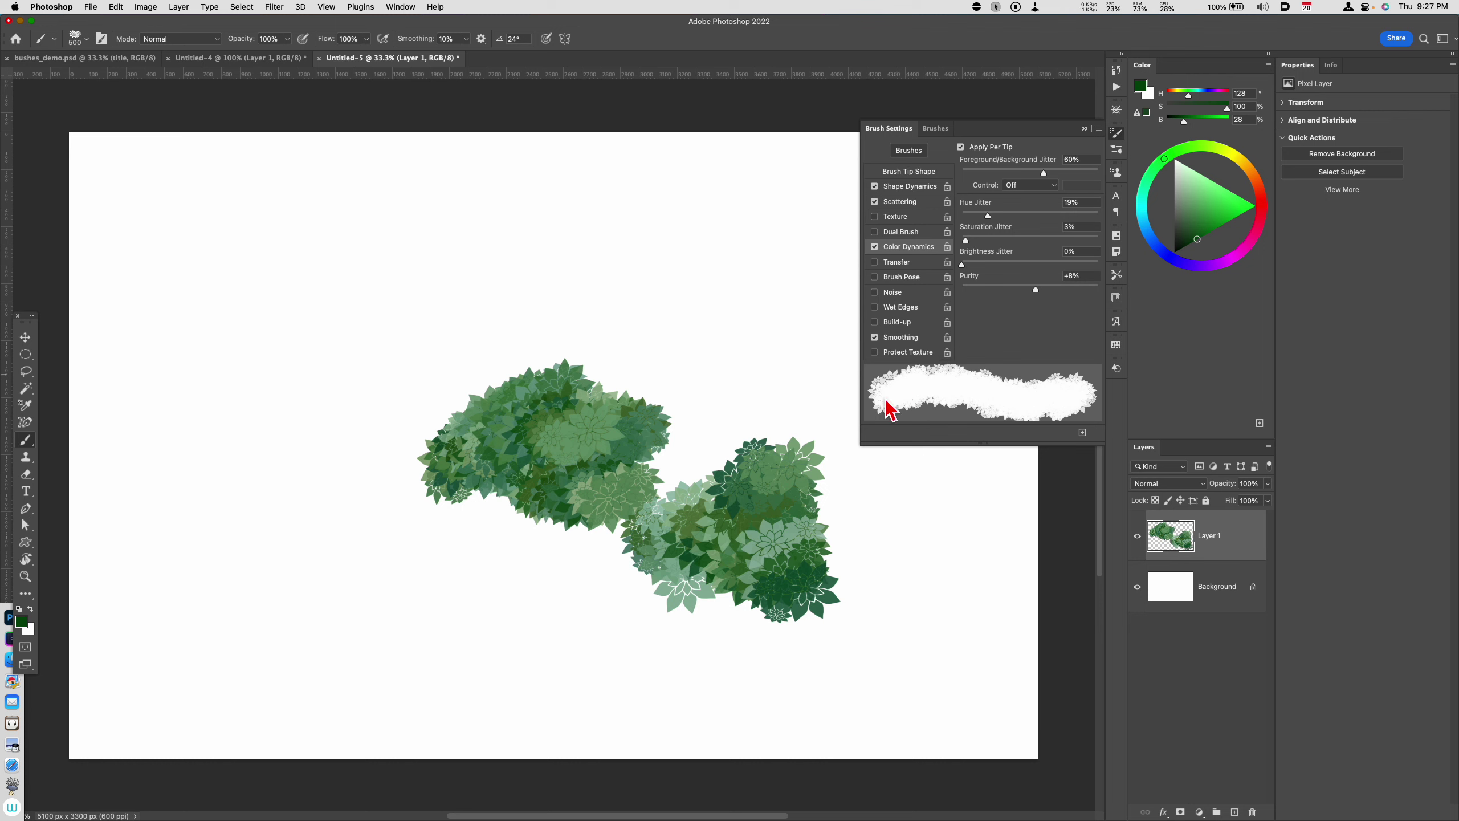
# Step: Enable a Color Burn dual brush at 10% spacing, then paint bushes at the lower left and top
pyautogui.click(909, 236)
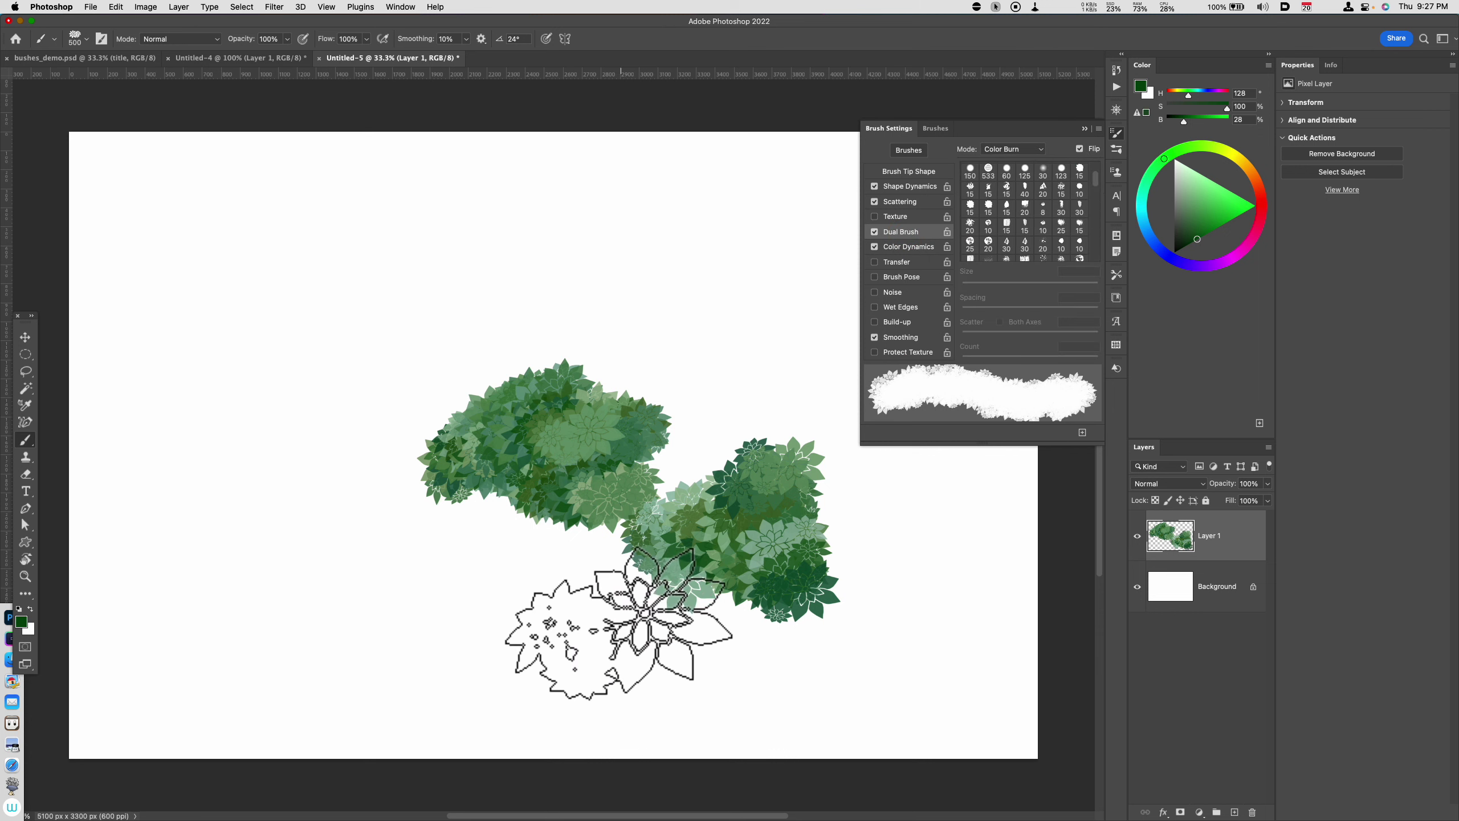
pyautogui.moveTo(358, 650)
pyautogui.mouseDown()
pyautogui.moveTo(413, 626)
pyautogui.moveTo(386, 661)
pyautogui.moveTo(443, 632)
pyautogui.mouseUp()
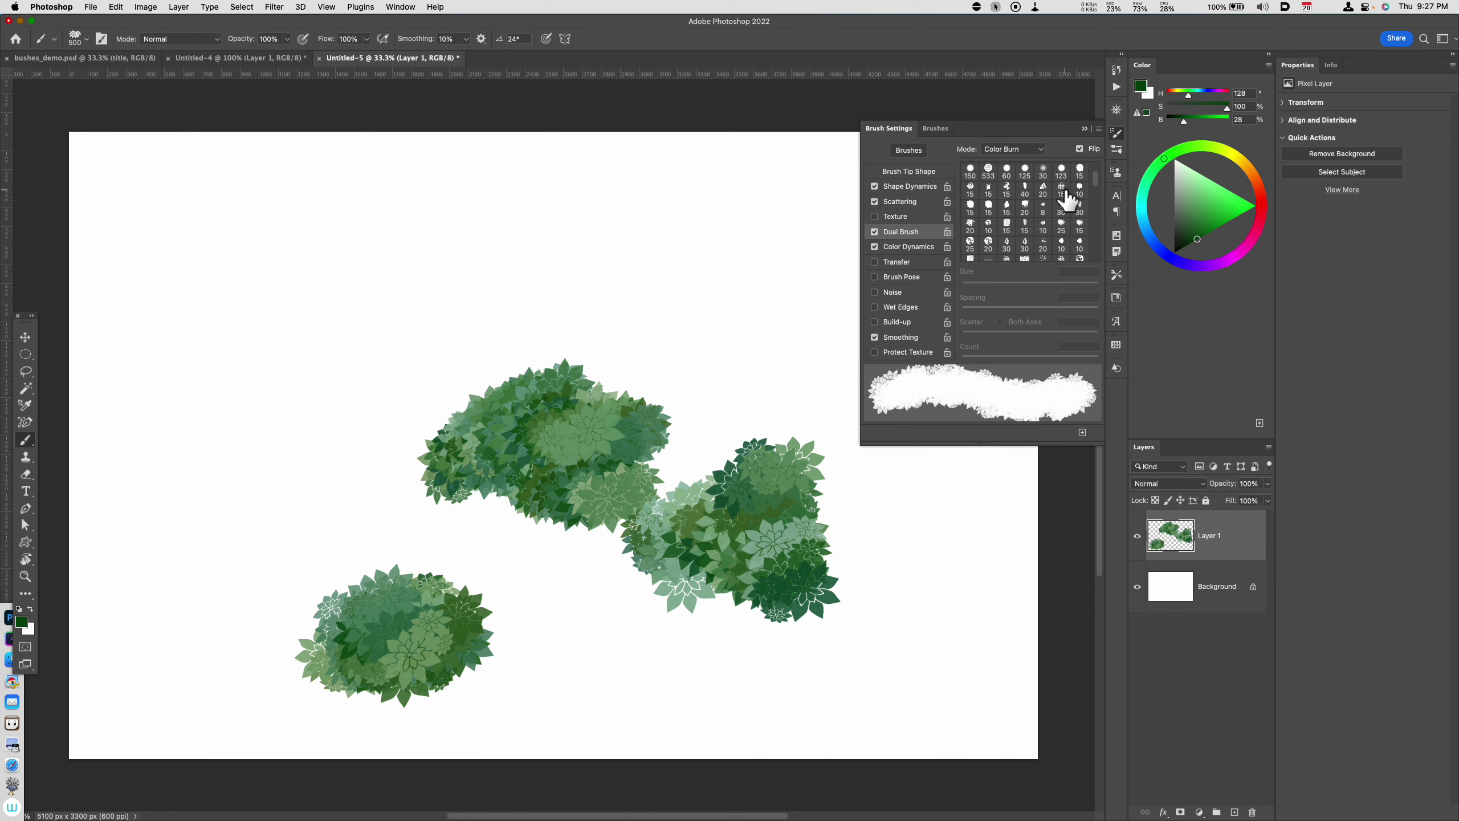
pyautogui.moveTo(712, 328)
pyautogui.mouseDown()
pyautogui.moveTo(718, 298)
pyautogui.moveTo(689, 290)
pyautogui.moveTo(698, 327)
pyautogui.moveTo(712, 242)
pyautogui.mouseUp()
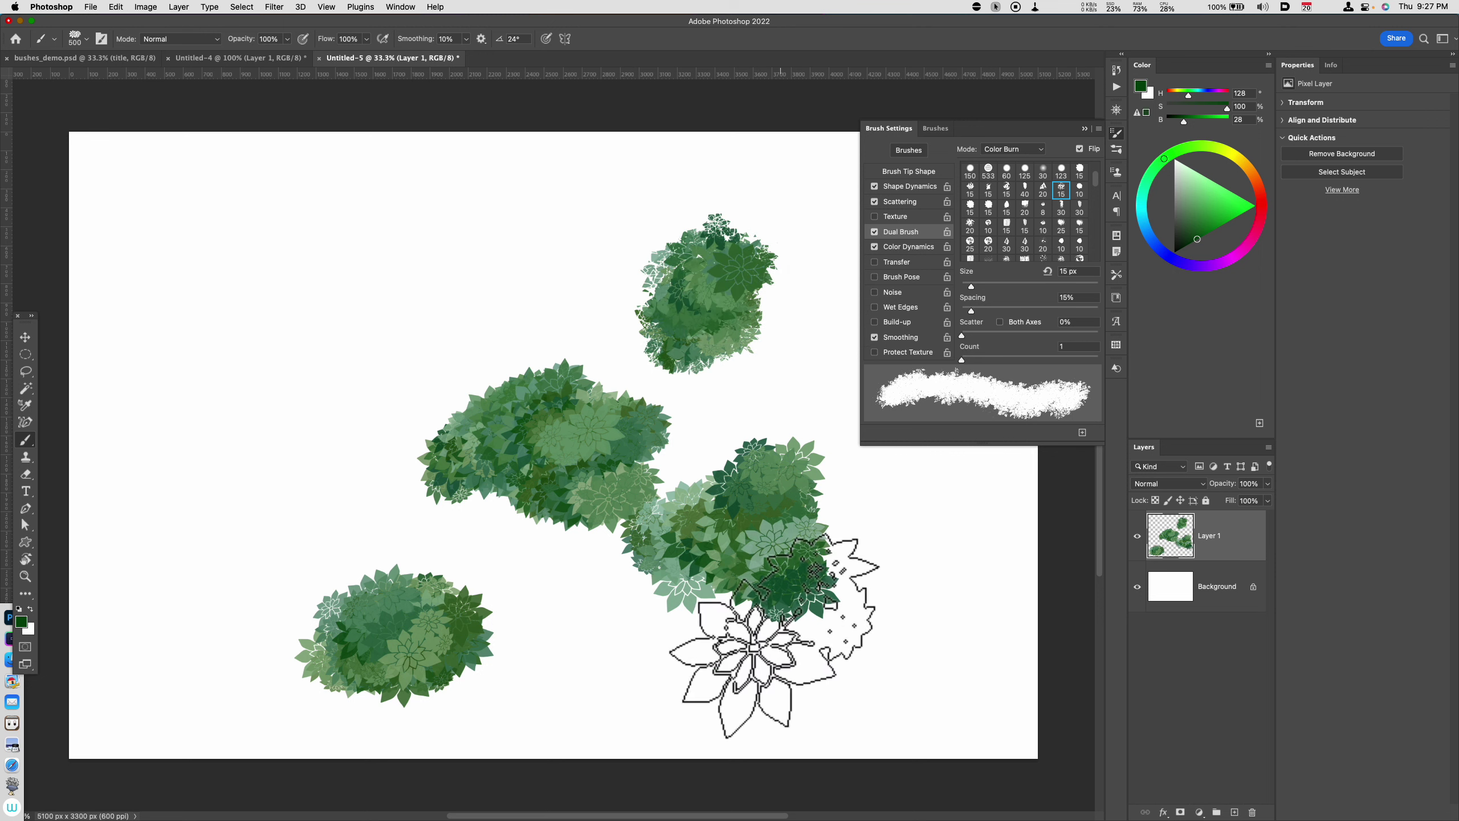
pyautogui.click(660, 299)
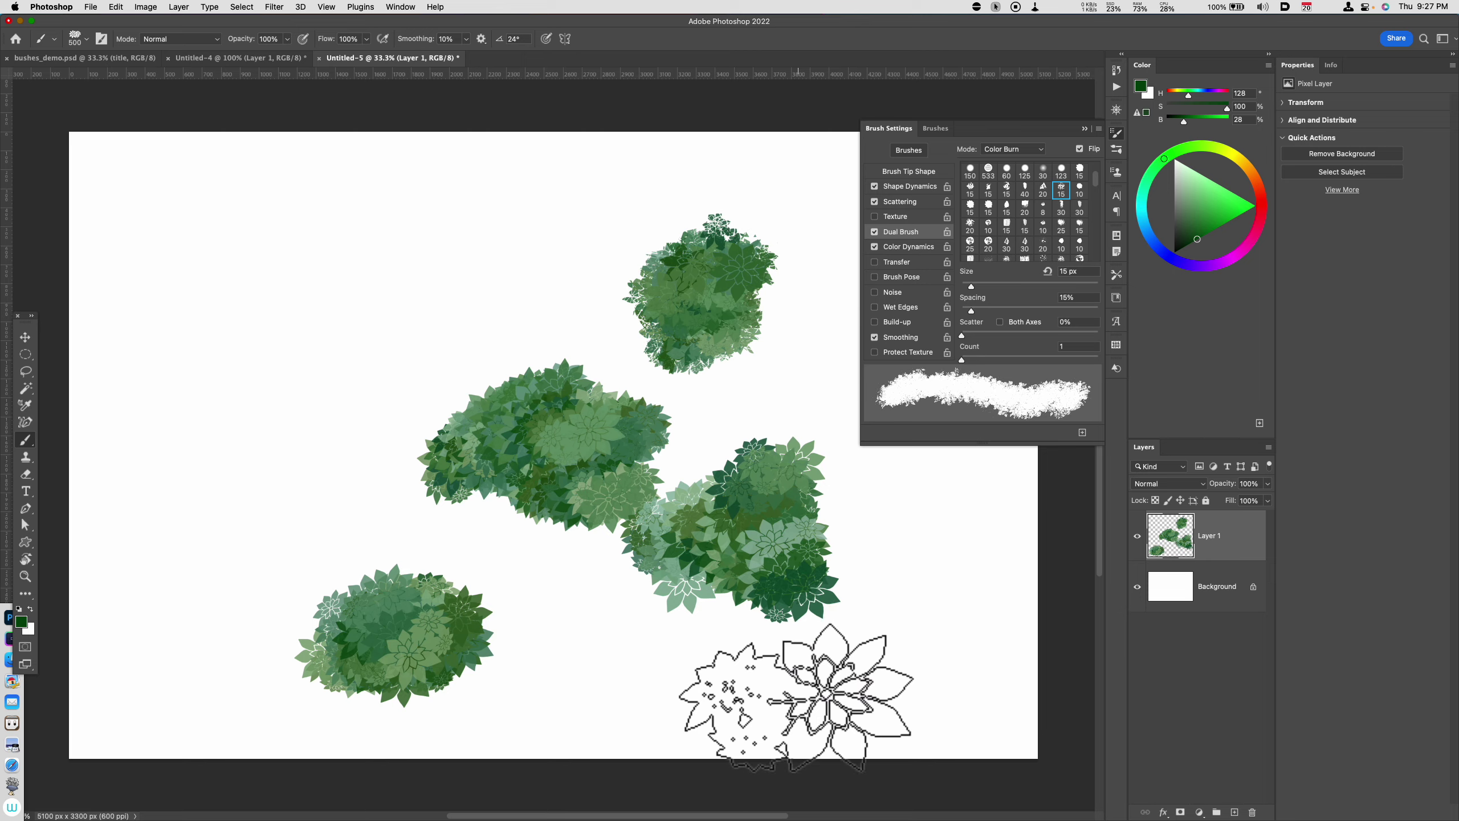
pyautogui.moveTo(721, 292); pyautogui.dragTo(764, 275)
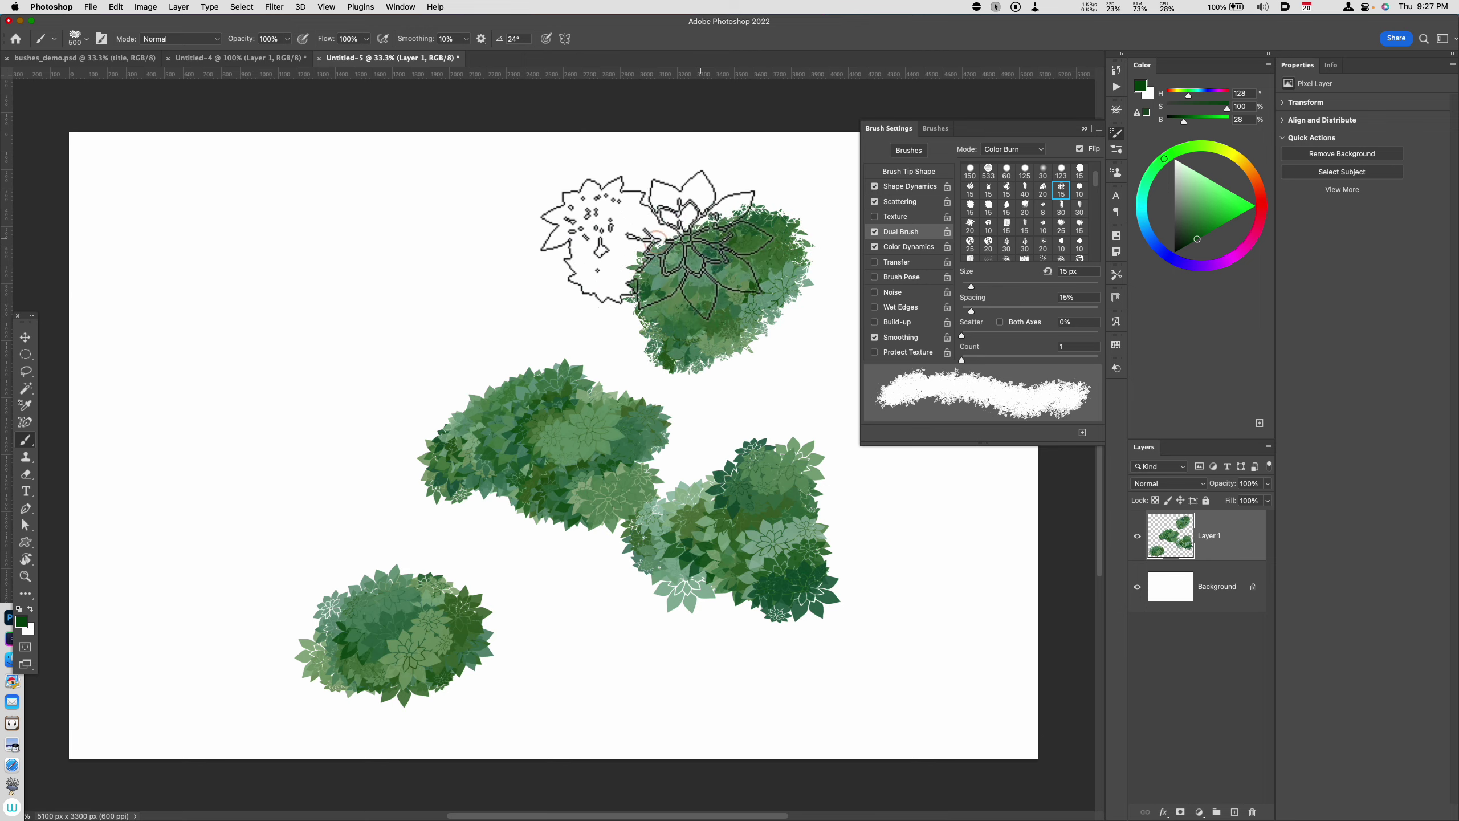
# Step: Fill out the top bush's left edges and paint a new bush at the right
pyautogui.click(656, 239)
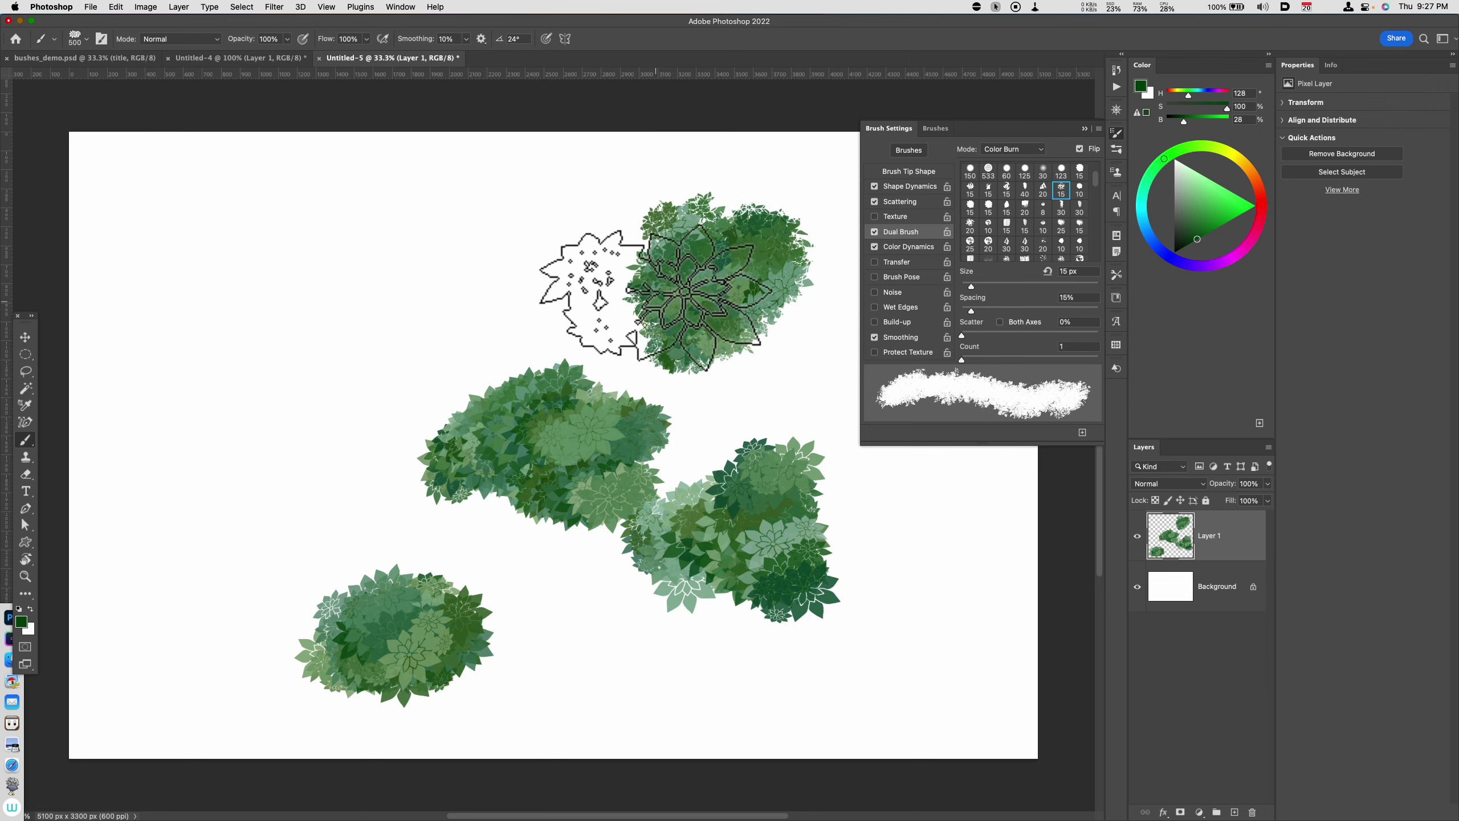
pyautogui.click(649, 294)
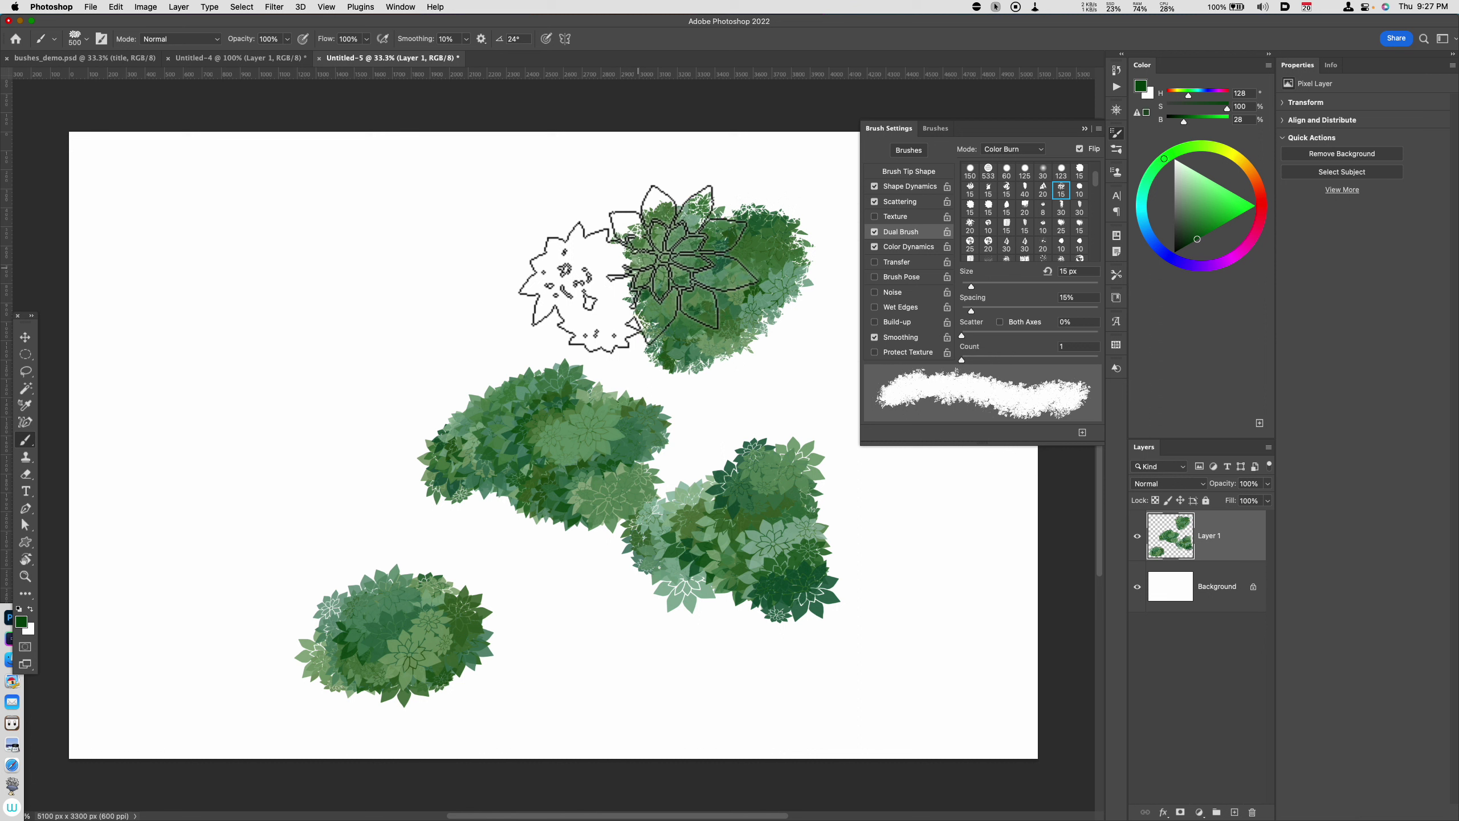
pyautogui.click(602, 316)
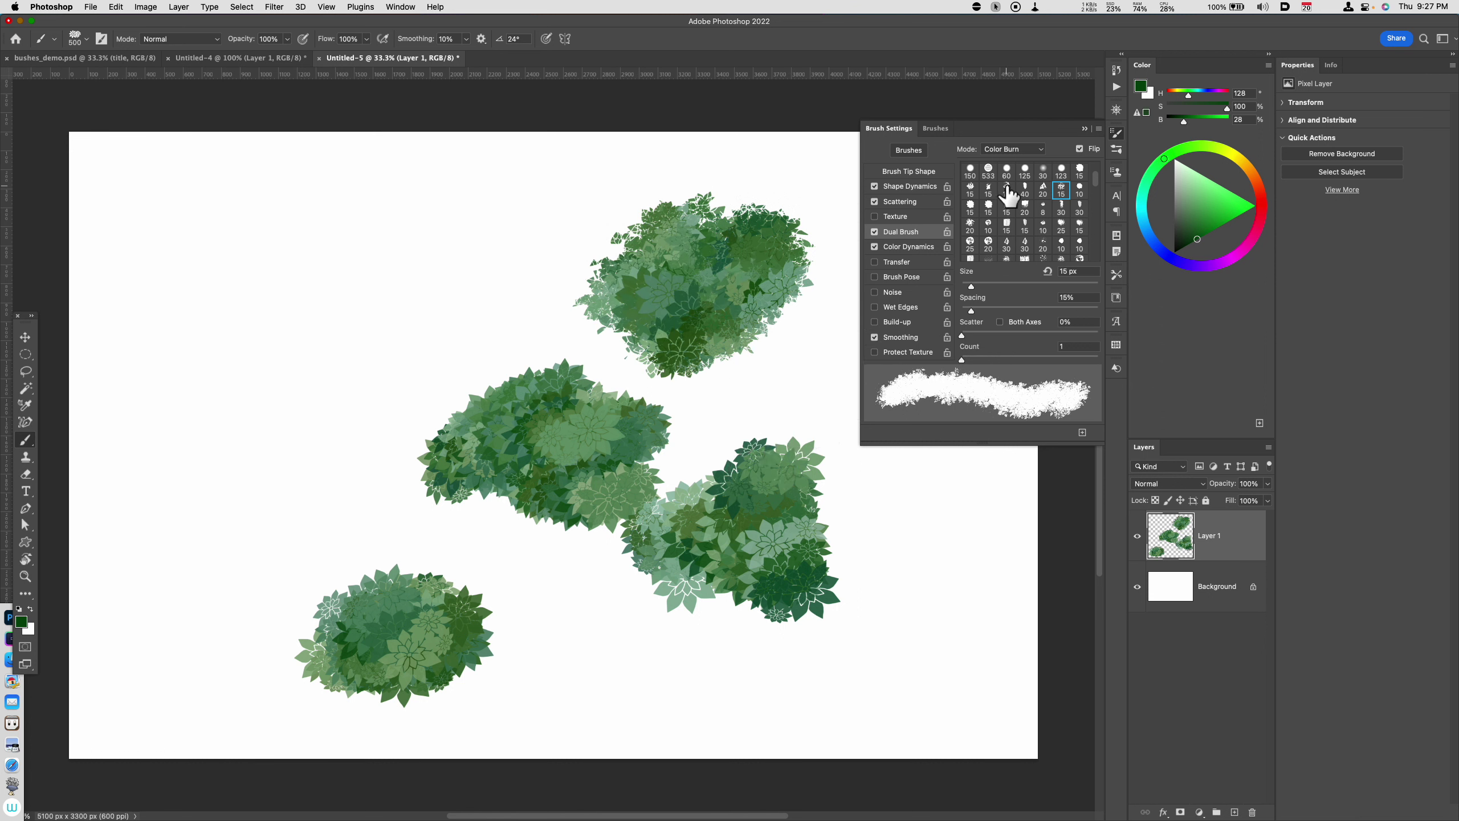
pyautogui.moveTo(850, 574)
pyautogui.mouseDown()
pyautogui.moveTo(920, 608)
pyautogui.moveTo(928, 537)
pyautogui.moveTo(911, 616)
pyautogui.moveTo(888, 562)
pyautogui.moveTo(930, 599)
pyautogui.moveTo(831, 587)
pyautogui.moveTo(873, 609)
pyautogui.mouseUp()
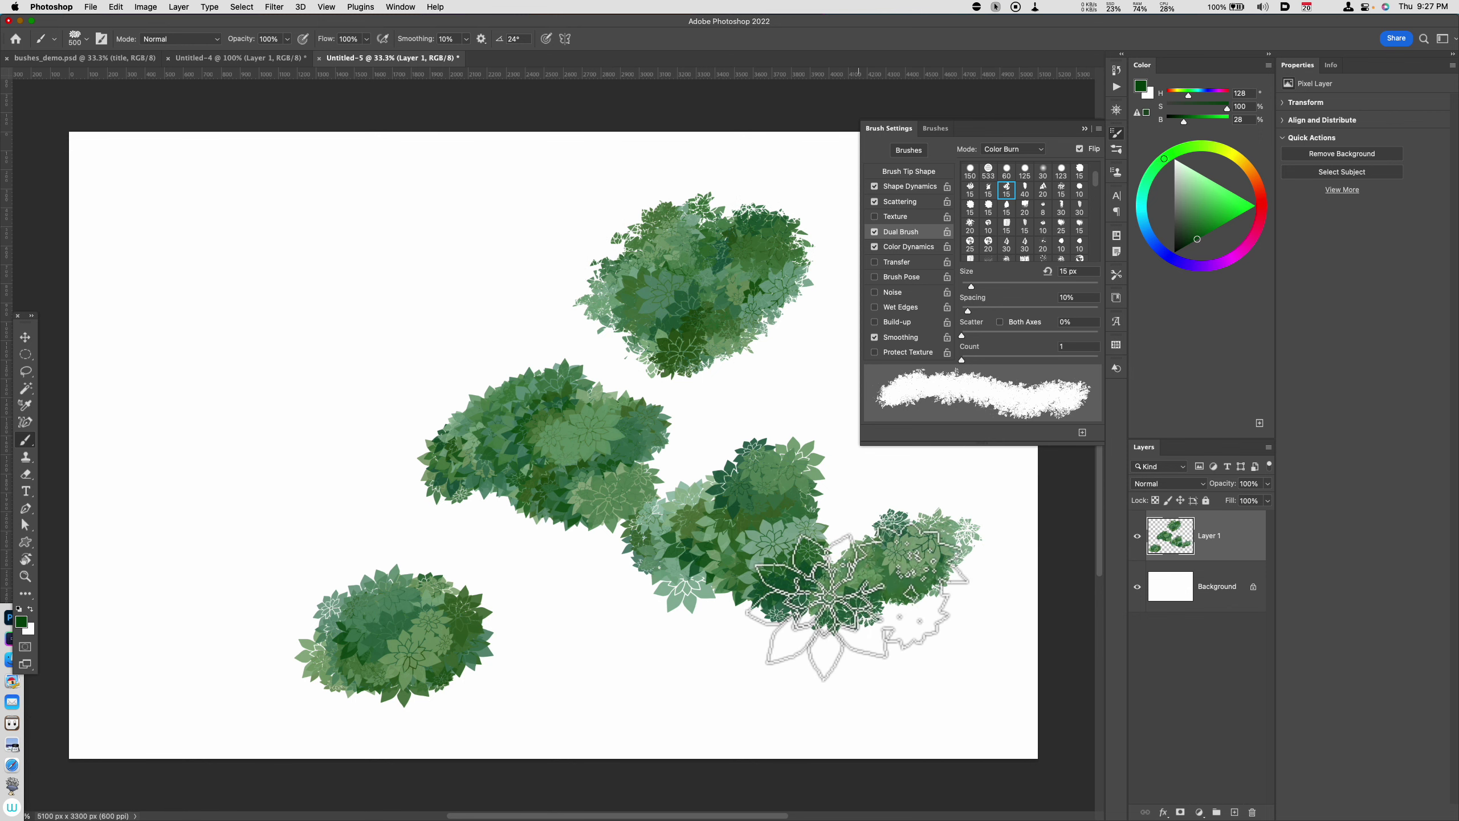
pyautogui.click(870, 613)
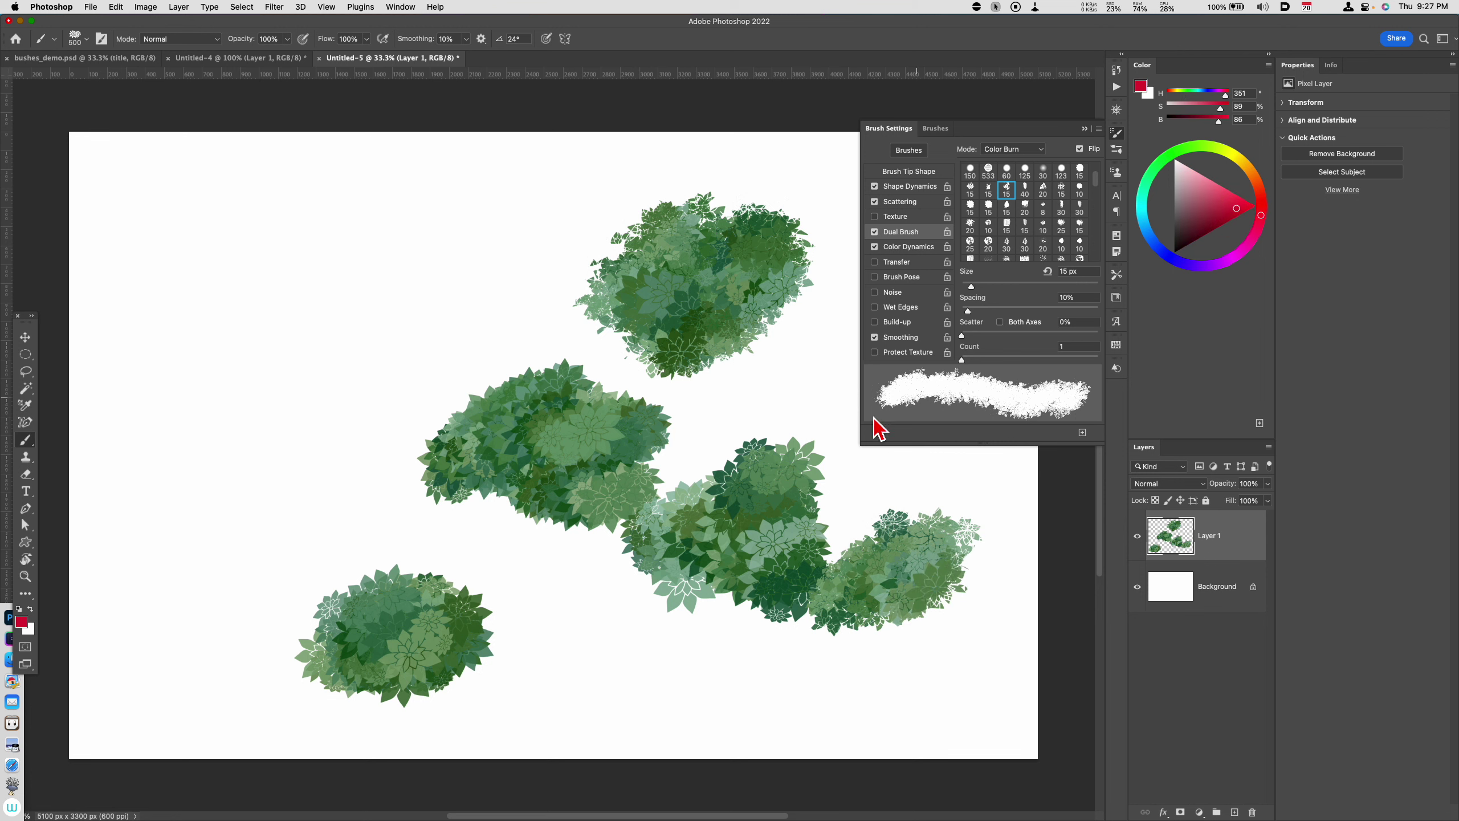
# Step: Paint a red-tinted pink-and-orange bush in the upper-left area of the canvas
pyautogui.moveTo(370, 397)
pyautogui.mouseDown()
pyautogui.moveTo(397, 362)
pyautogui.moveTo(300, 351)
pyautogui.moveTo(430, 300)
pyautogui.moveTo(378, 320)
pyautogui.moveTo(342, 293)
pyautogui.moveTo(261, 331)
pyautogui.moveTo(414, 428)
pyautogui.mouseUp()
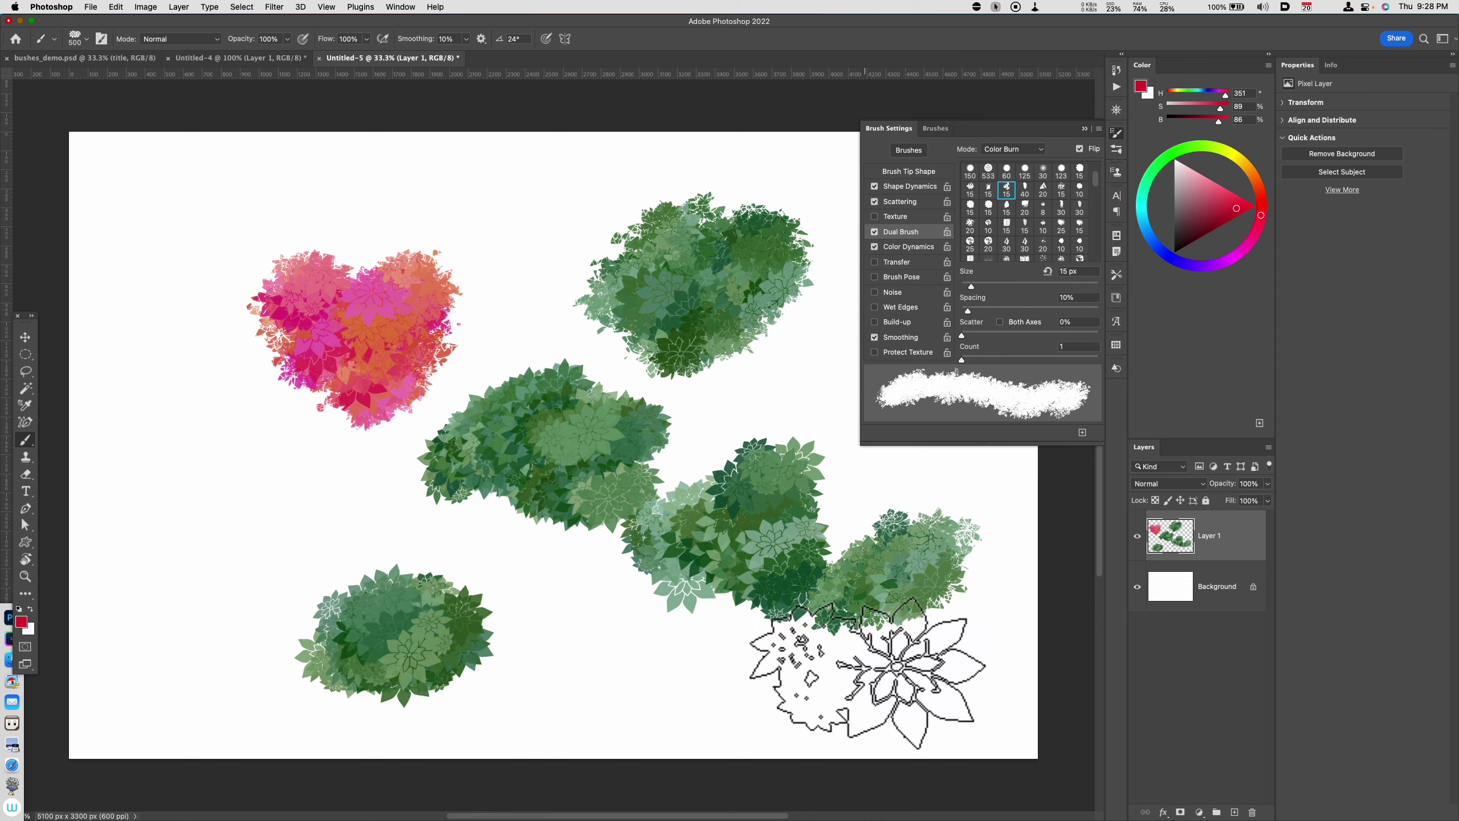
# Step: Save the brush as tool preset 'KMS Sharp Leaves Oak Tree', then paint a red bush at bottom centre
pyautogui.click(58, 41)
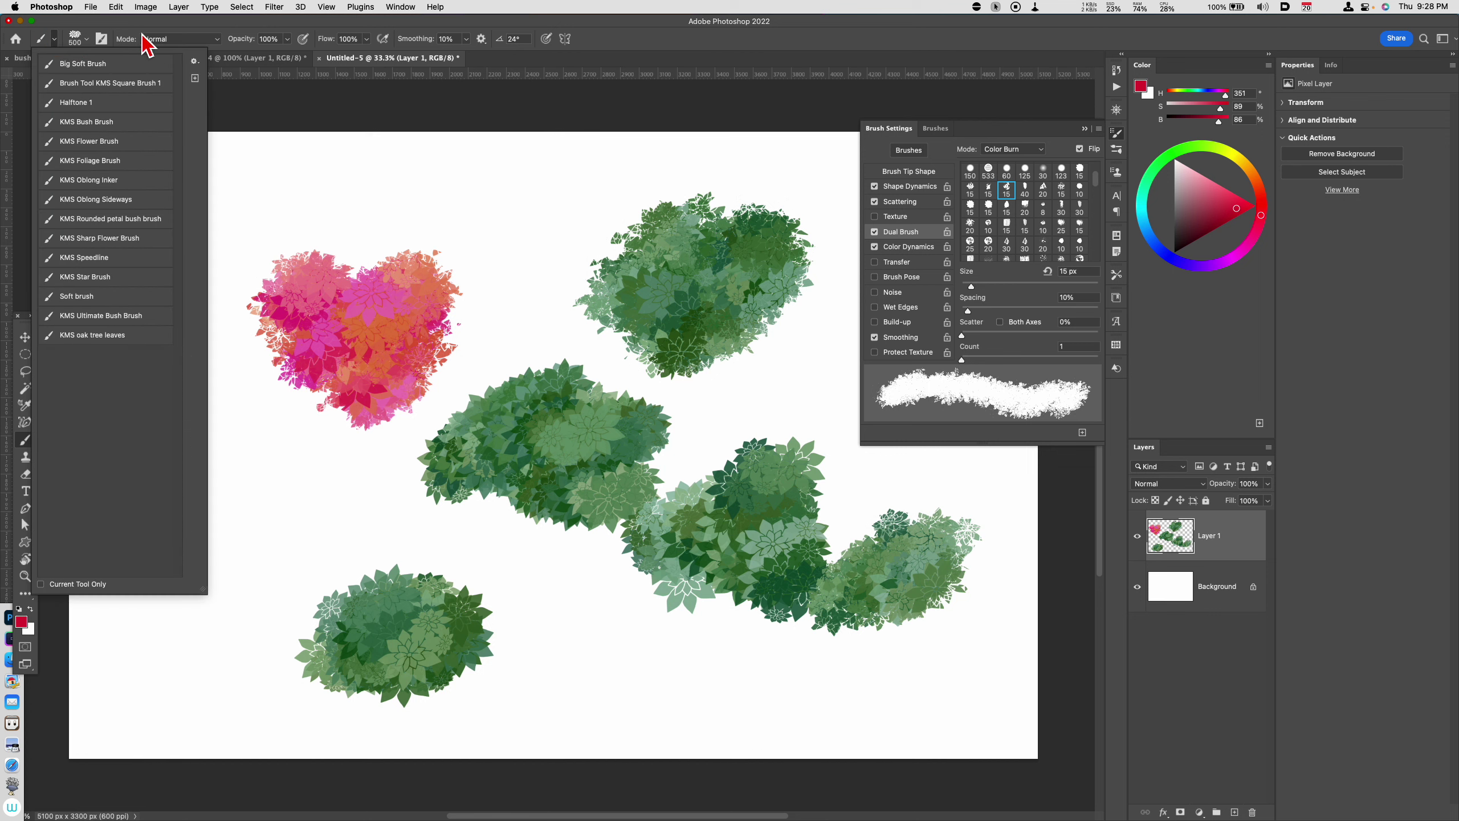
pyautogui.click(195, 61)
pyautogui.click(259, 66)
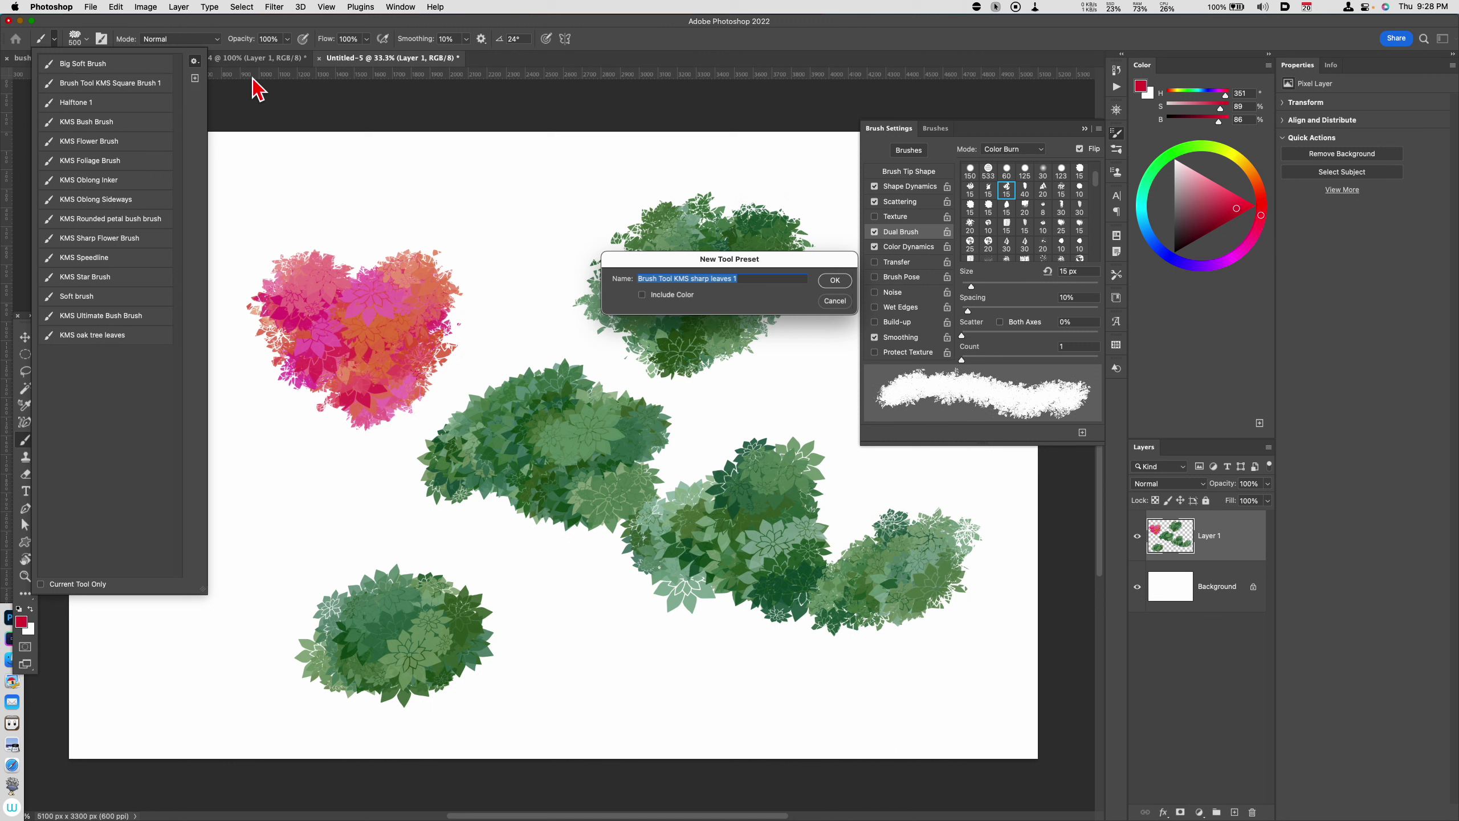
pyautogui.write('KMS Sharp Leaves Oak Tree')
pyautogui.press('Return')
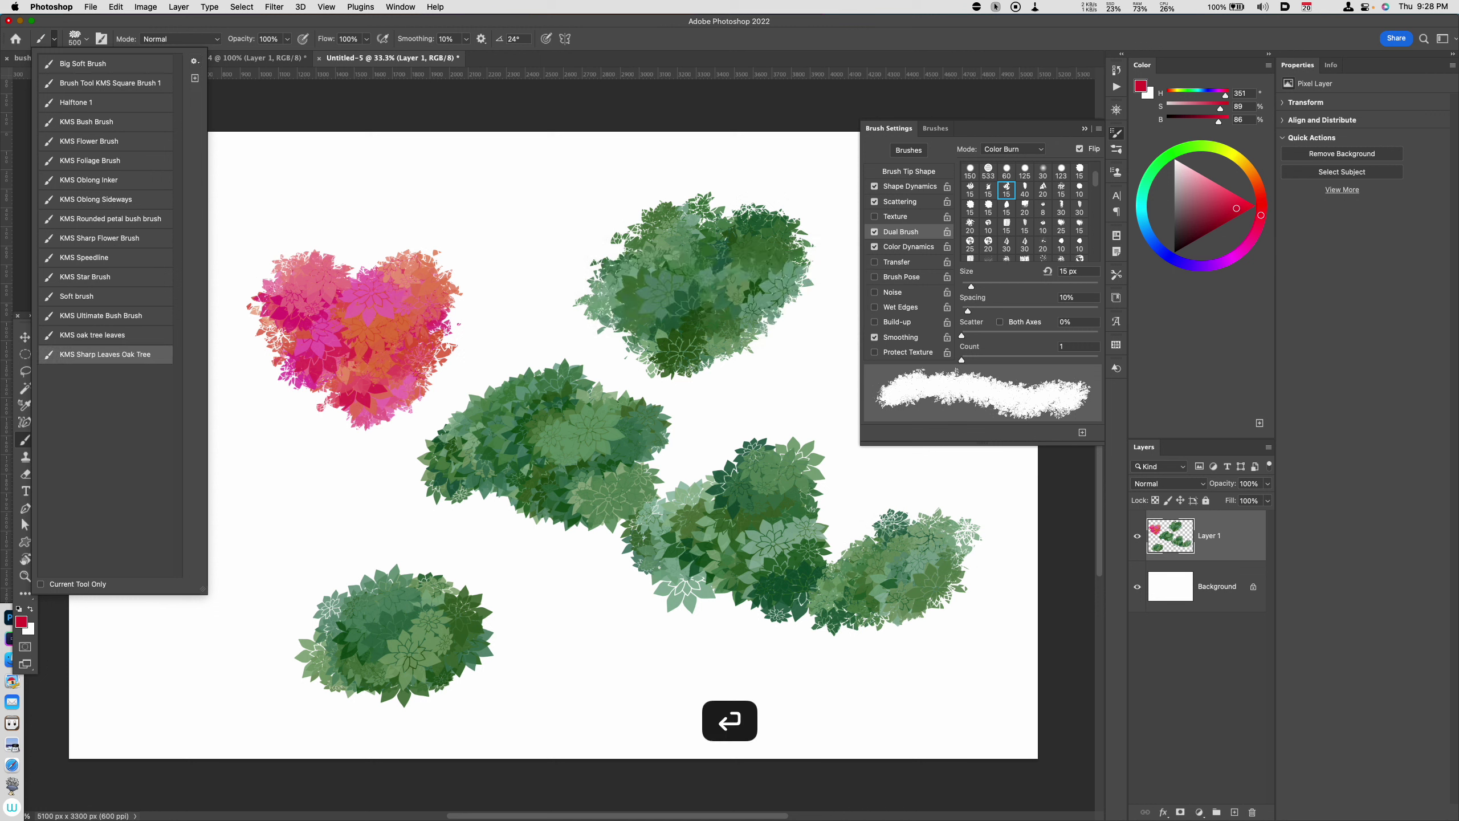
pyautogui.moveTo(557, 644)
pyautogui.mouseDown()
pyautogui.moveTo(594, 616)
pyautogui.moveTo(565, 661)
pyautogui.moveTo(690, 687)
pyautogui.mouseUp()
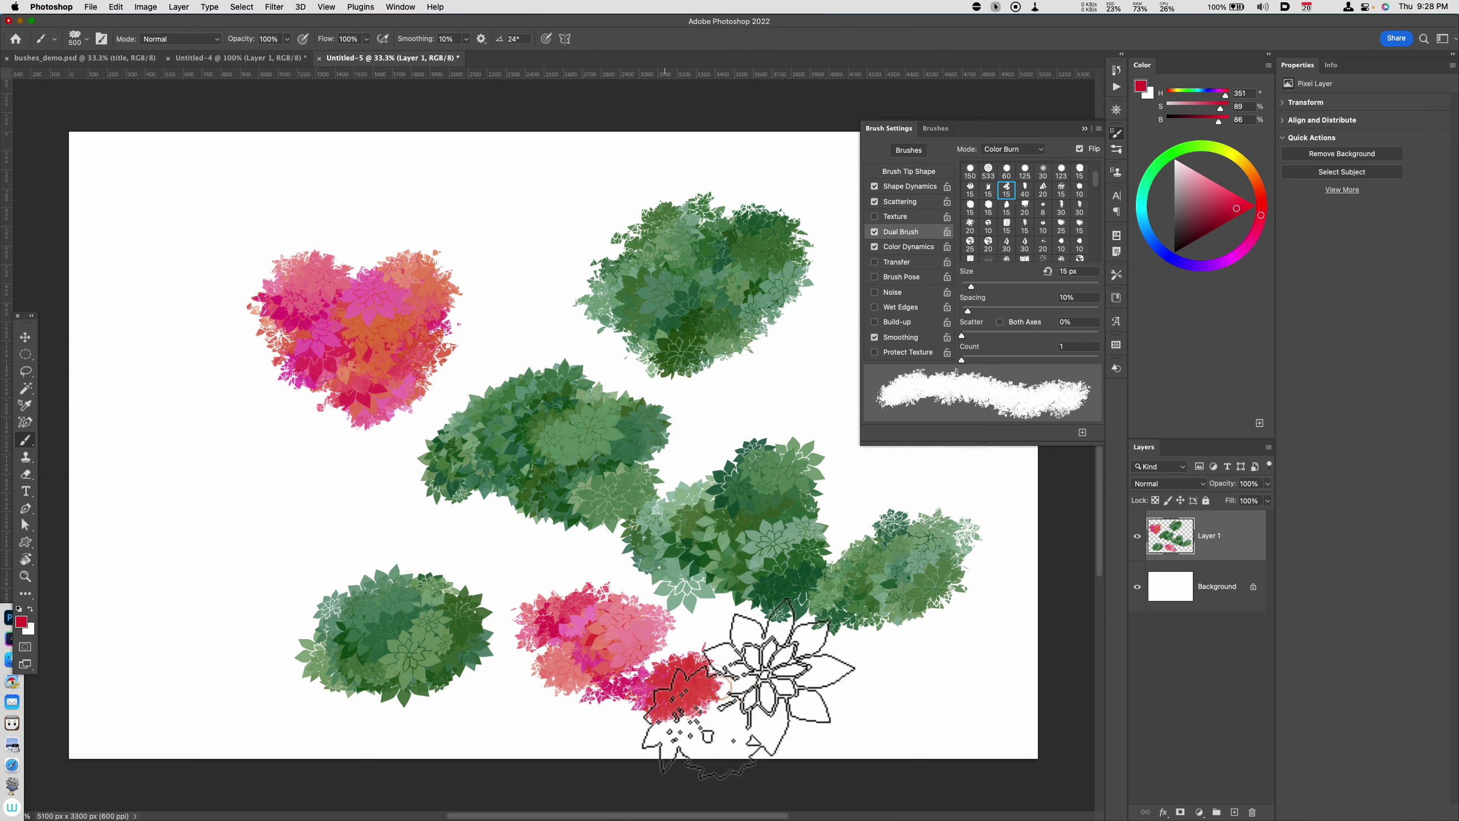